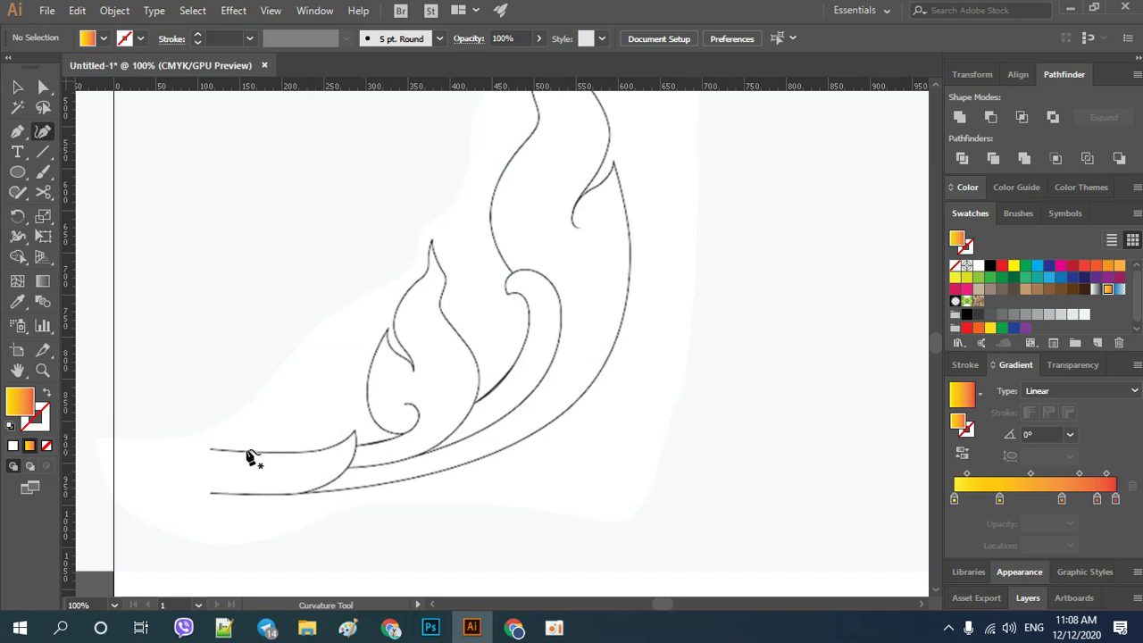
# Start a path with the Curvature tool along the upper edge of the sketch's base shape and set its stroke to 3 pt.
pyautogui.click(214, 454)
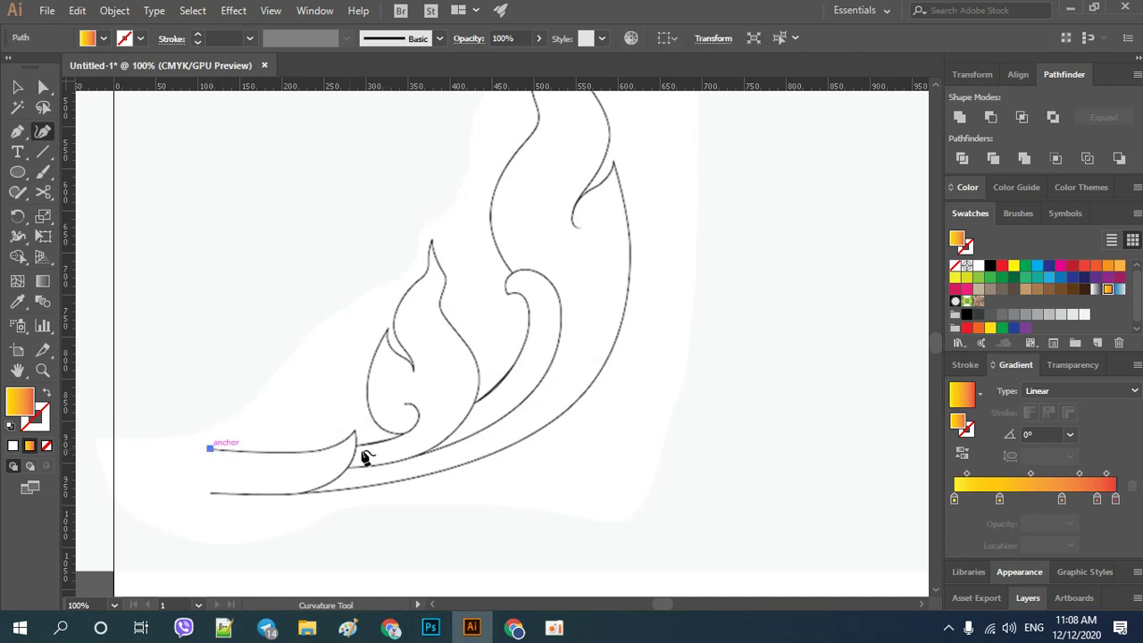
pyautogui.scroll(1, 325, 455)
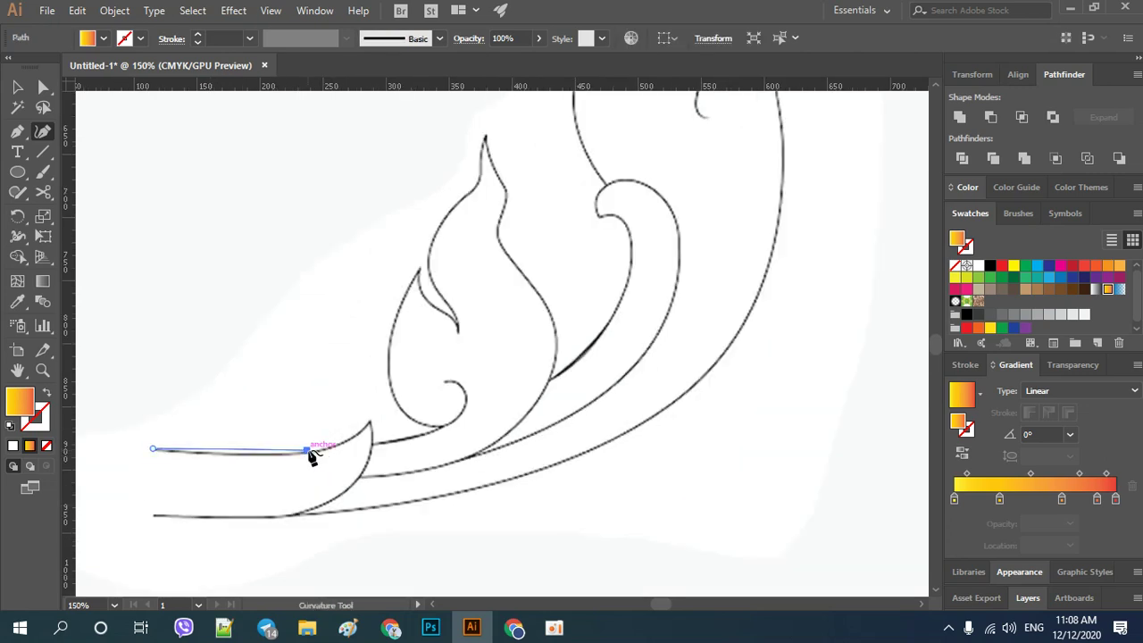
pyautogui.keyDown('ctrl'); pyautogui.click(306, 402); pyautogui.keyUp('ctrl')
pyautogui.click(223, 39)
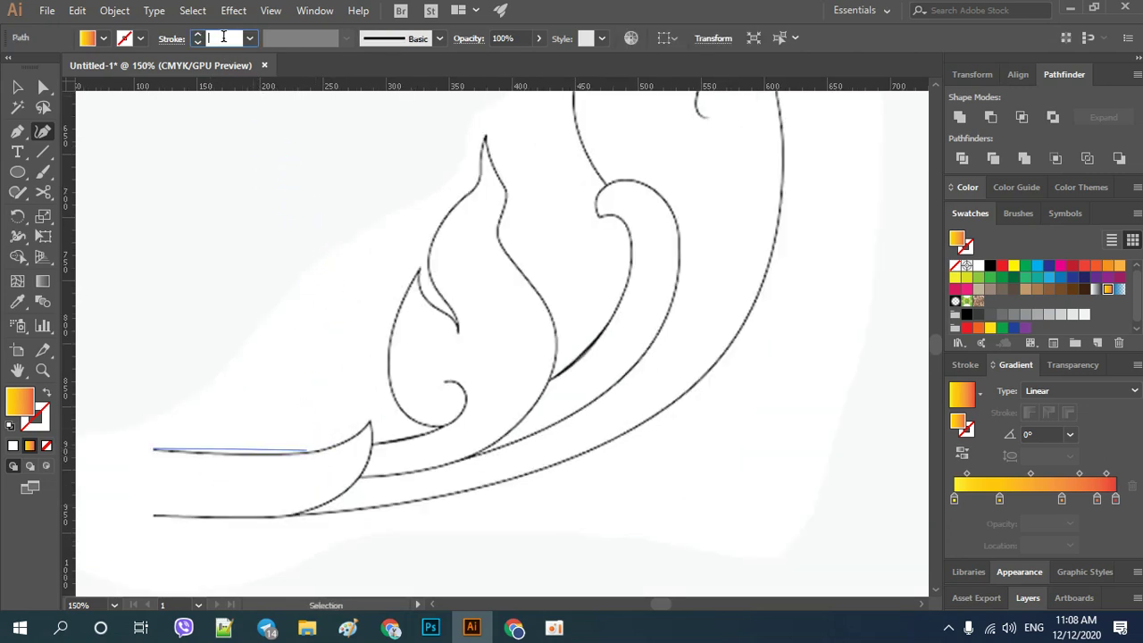
pyautogui.write('3')
pyautogui.press('Return')
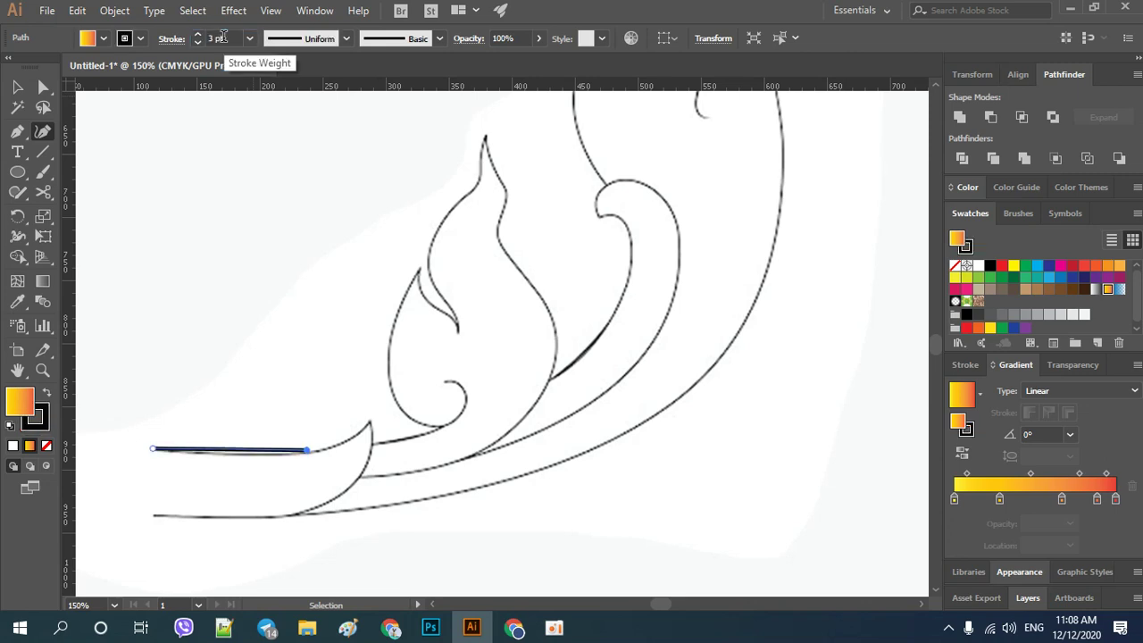
# Remove the path's fill and colour its stroke orange.
pyautogui.click(104, 39)
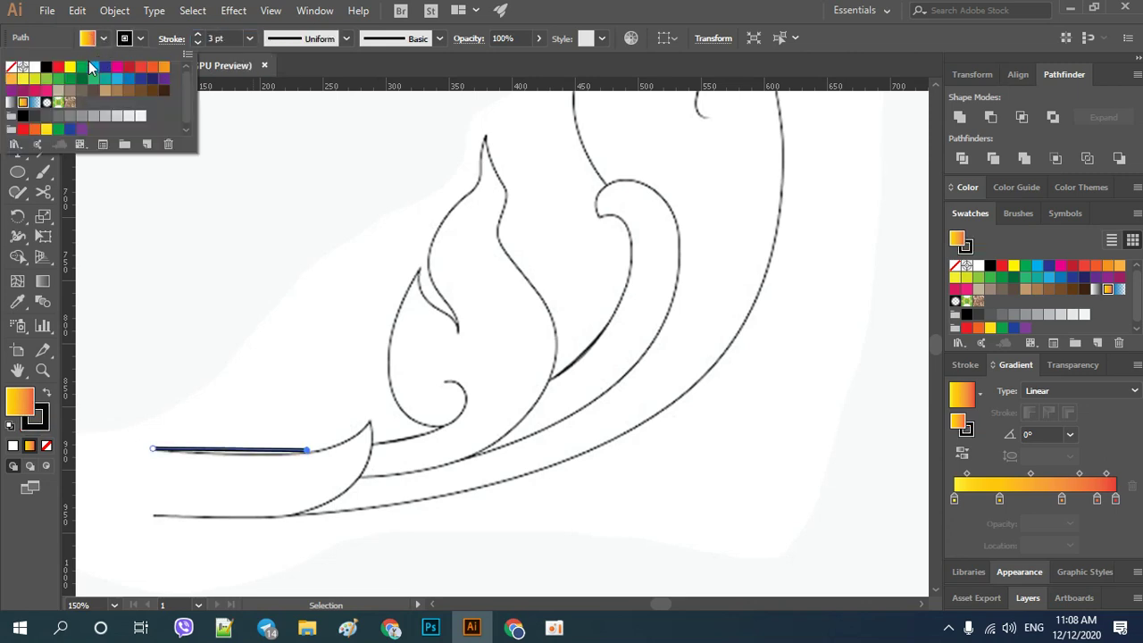
pyautogui.click(12, 67)
pyautogui.click(140, 40)
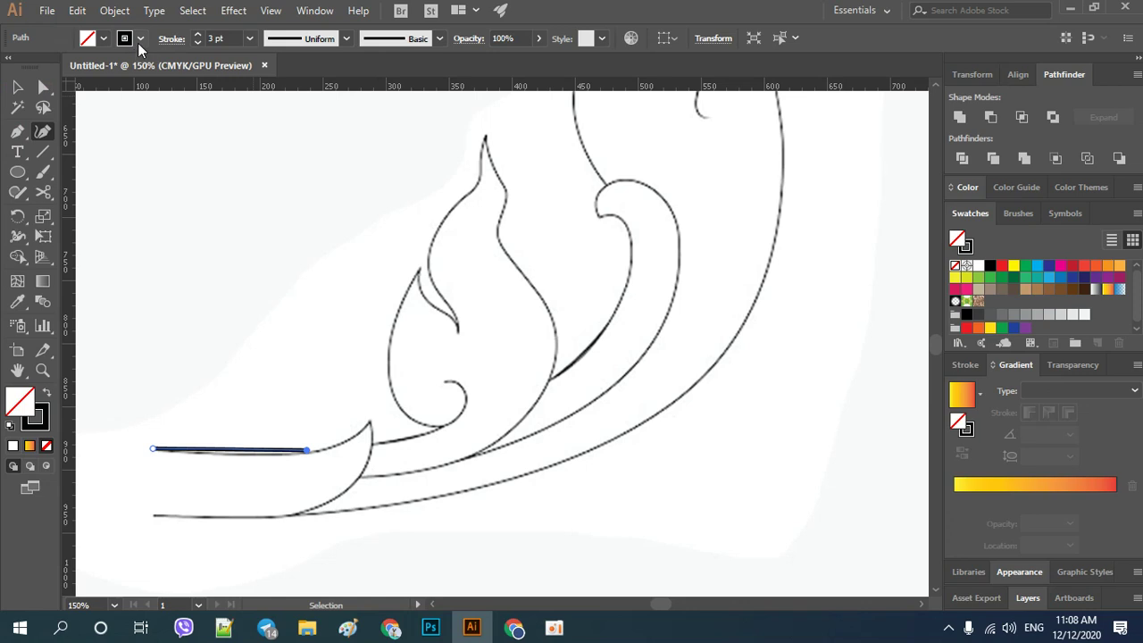
pyautogui.click(140, 40)
pyautogui.click(163, 67)
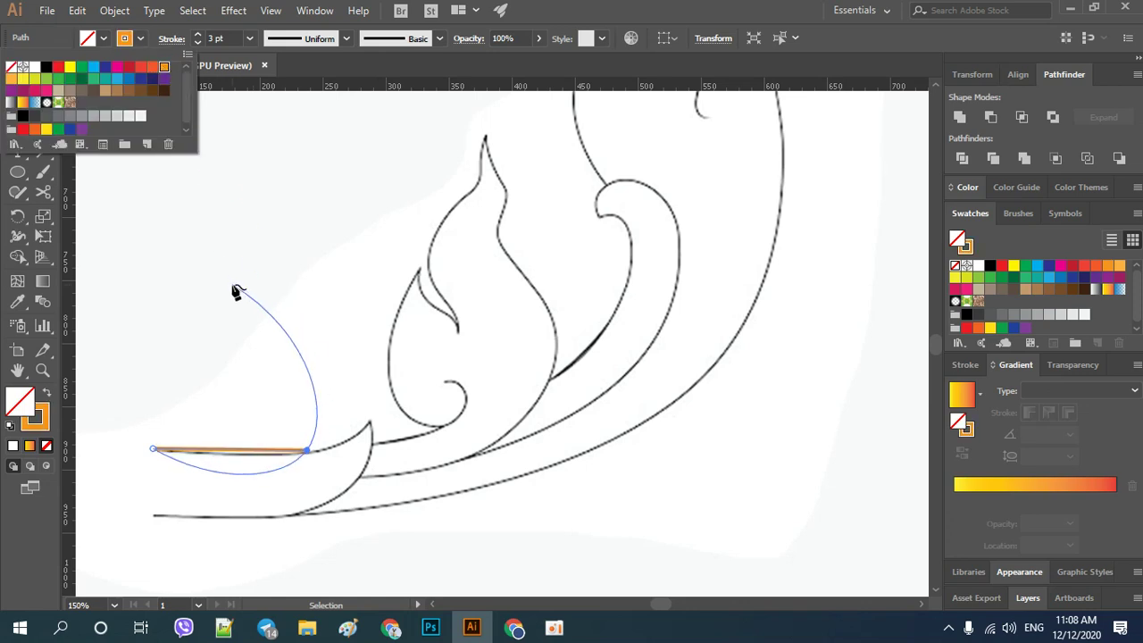
pyautogui.click(728, 62)
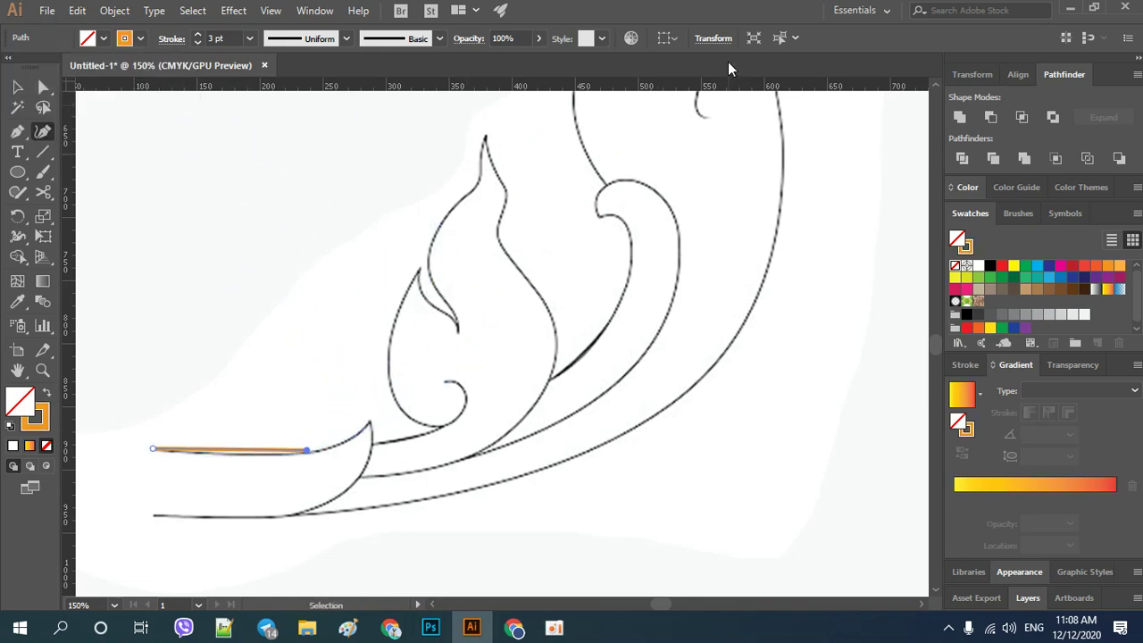
# Trace the base shape's upper edge with the Curvature tool up to its pointed tip.
pyautogui.scroll(1, 317, 444)
pyautogui.hotkey('shift', '`')
pyautogui.click(209, 453)
pyautogui.click(304, 453)
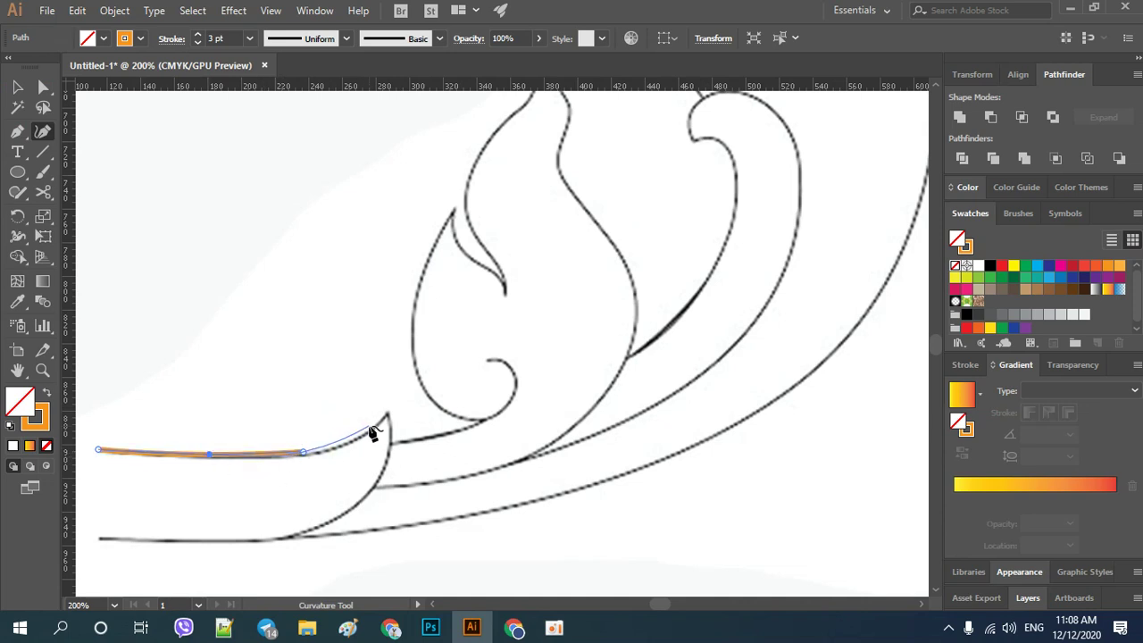
pyautogui.scroll(2, 330, 440)
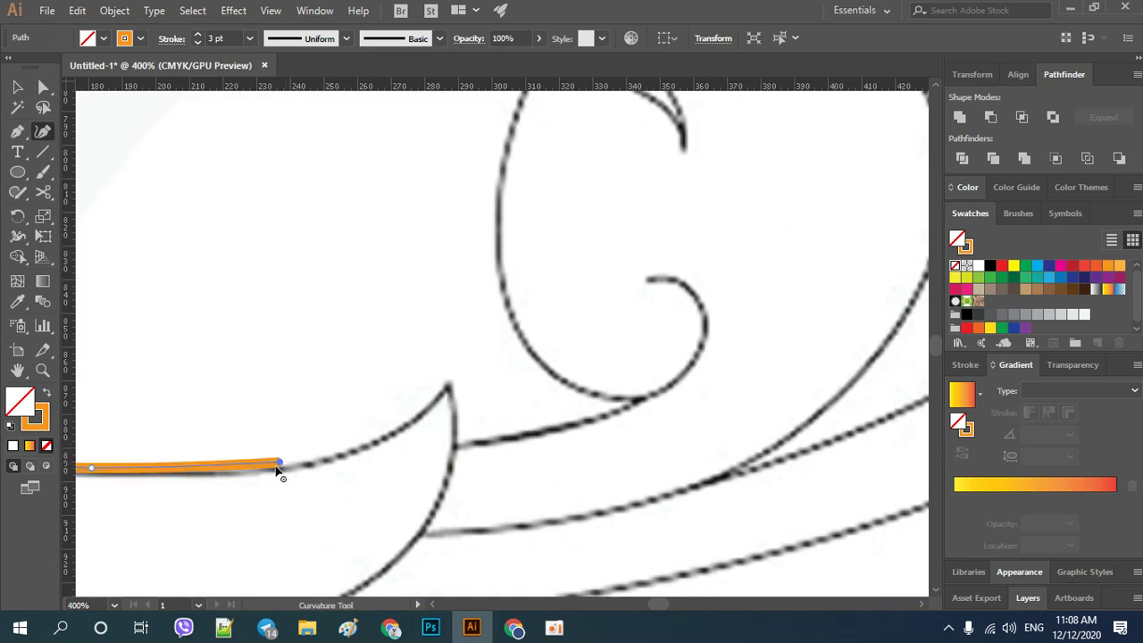
pyautogui.scroll(-1, 354, 451)
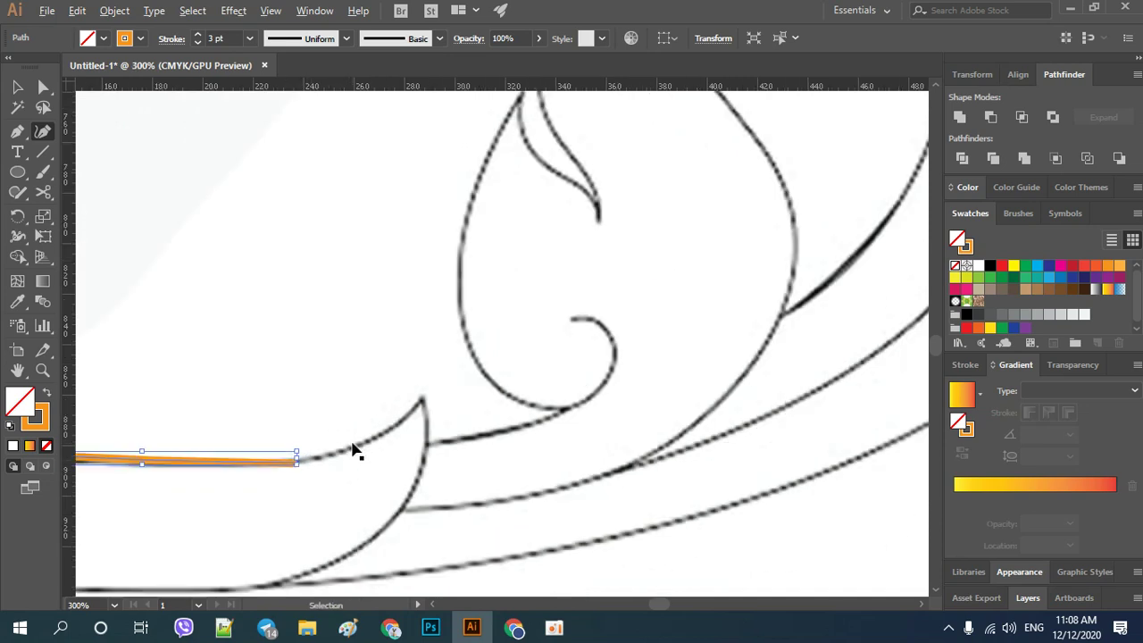
pyautogui.click(424, 402)
# Reposition the anchors on the base shape's upper edge and add one near the tip to follow the sketch line.
pyautogui.moveTo(250, 416); pyautogui.dragTo(428, 390)
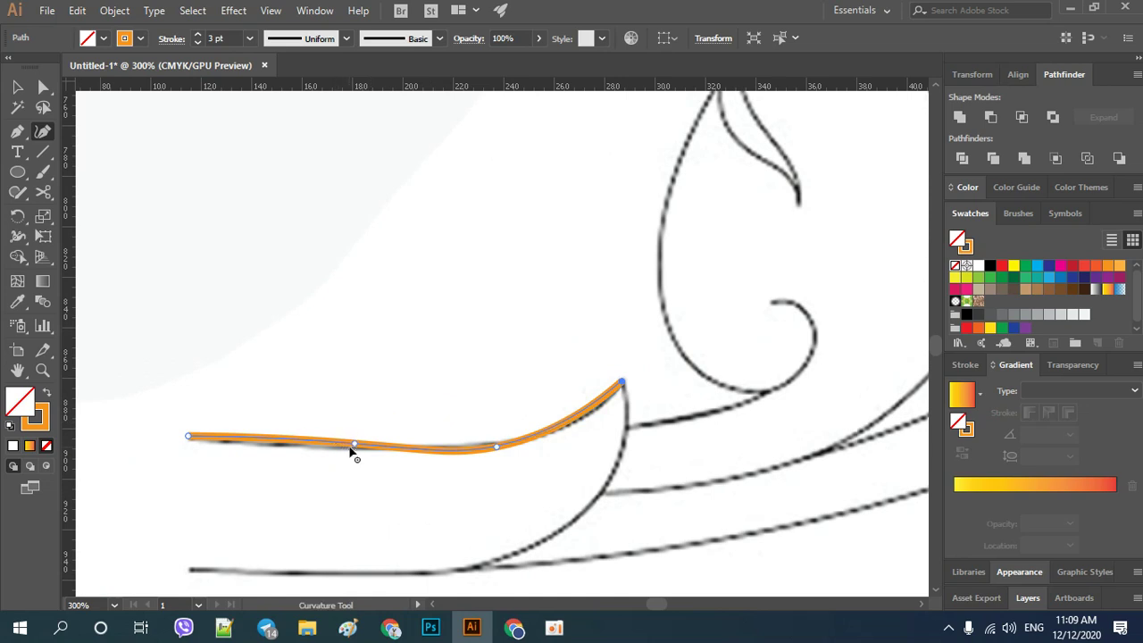
pyautogui.moveTo(352, 445); pyautogui.dragTo(299, 445)
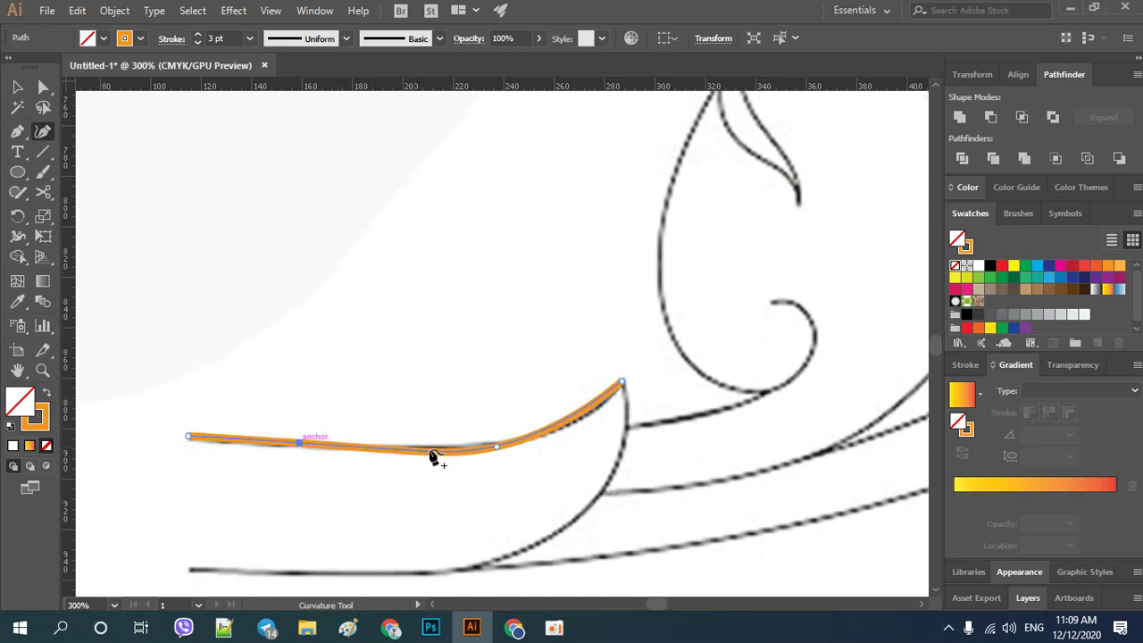
pyautogui.moveTo(483, 453); pyautogui.dragTo(472, 450)
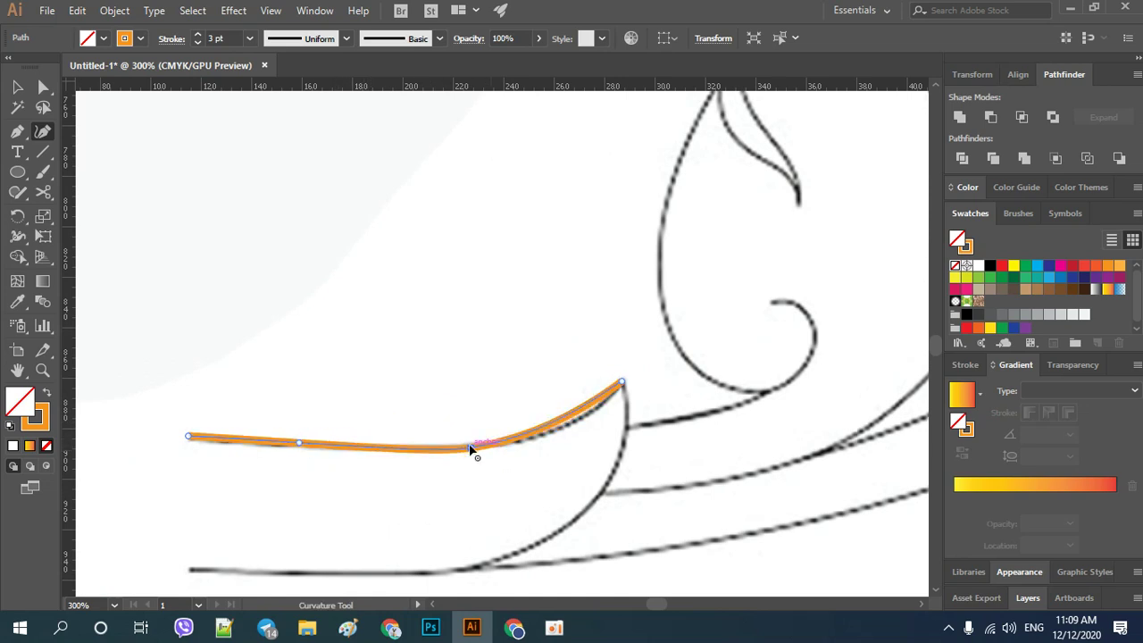
pyautogui.click(566, 419)
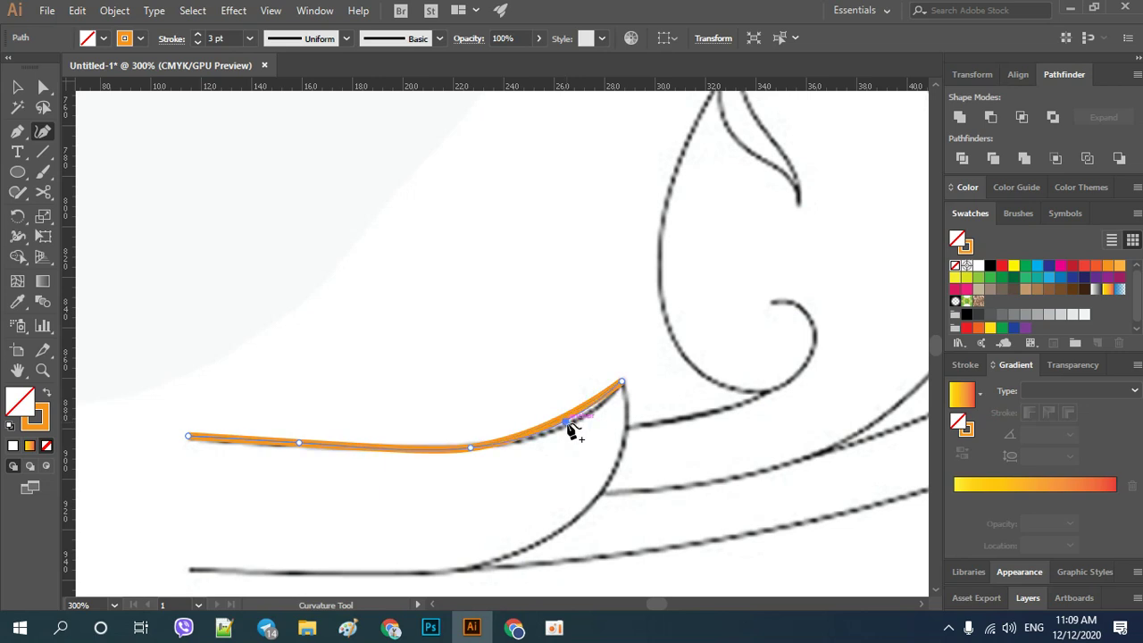
# Continue the path from the tip around the curved end and along the lower edge, closing the base shape at its first anchor.
pyautogui.click(623, 382)
pyautogui.click(625, 437)
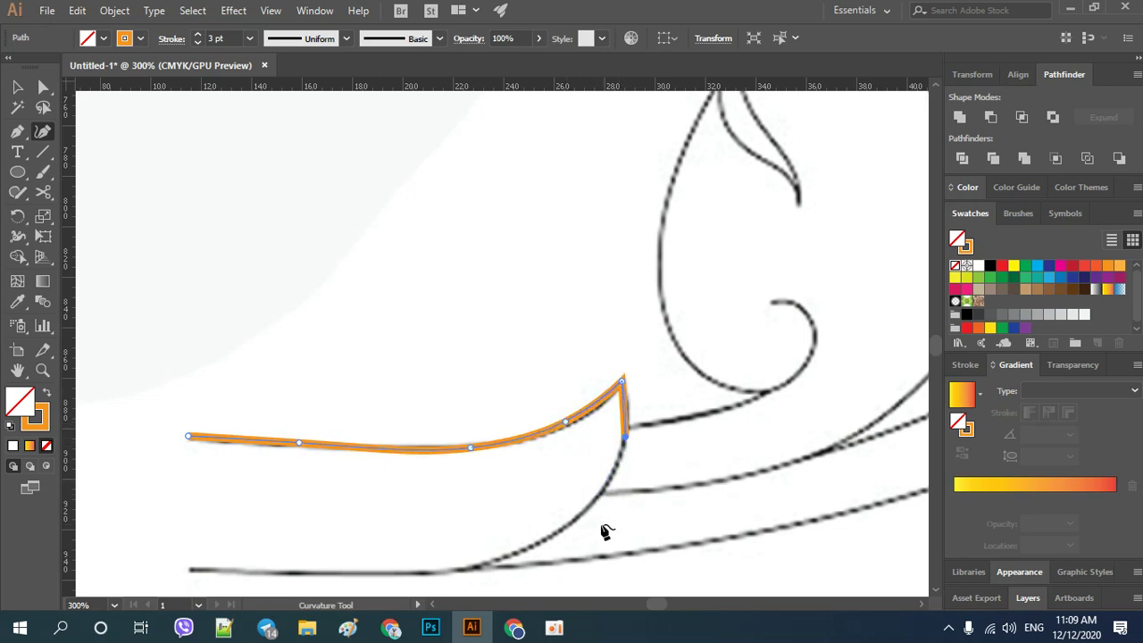
pyautogui.click(576, 525)
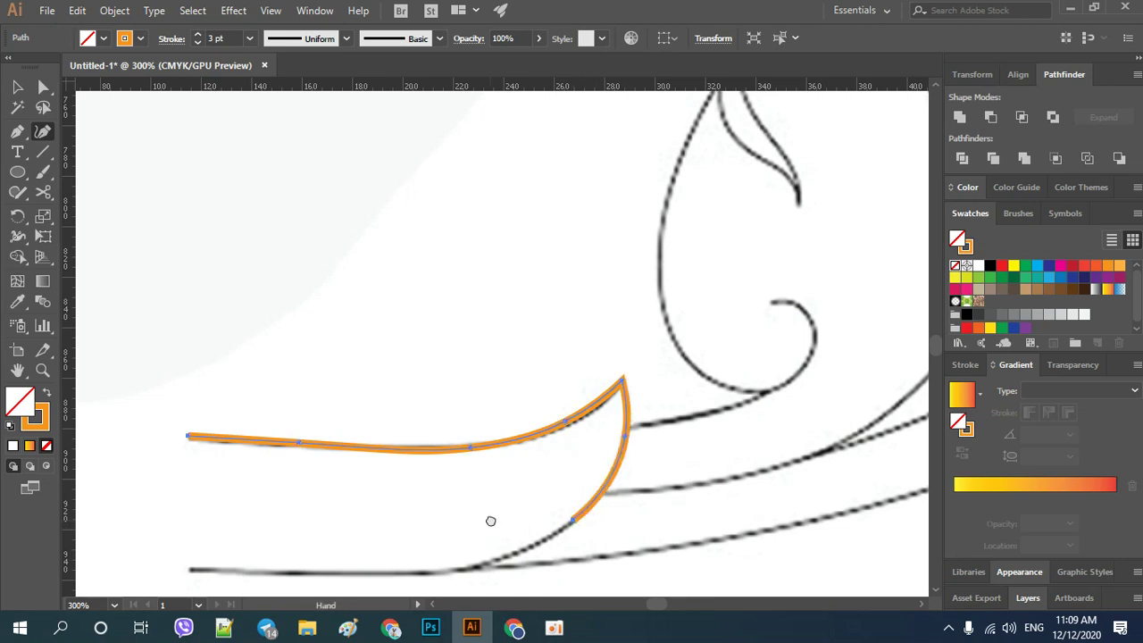
pyautogui.moveTo(490, 520); pyautogui.dragTo(673, 426)
pyautogui.click(620, 434)
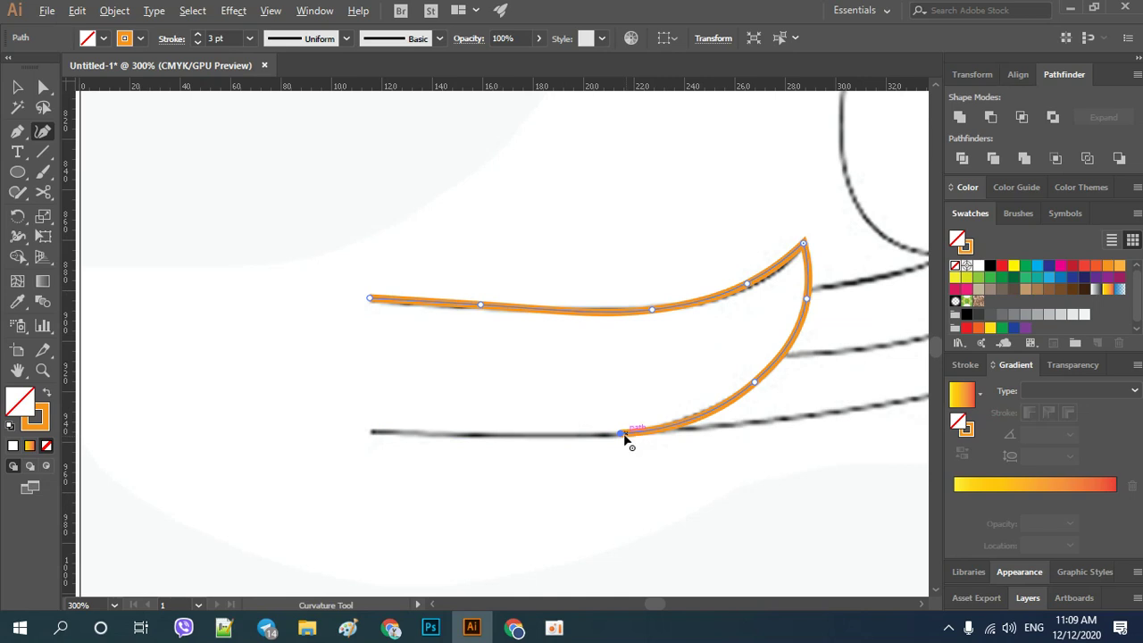
pyautogui.click(371, 432)
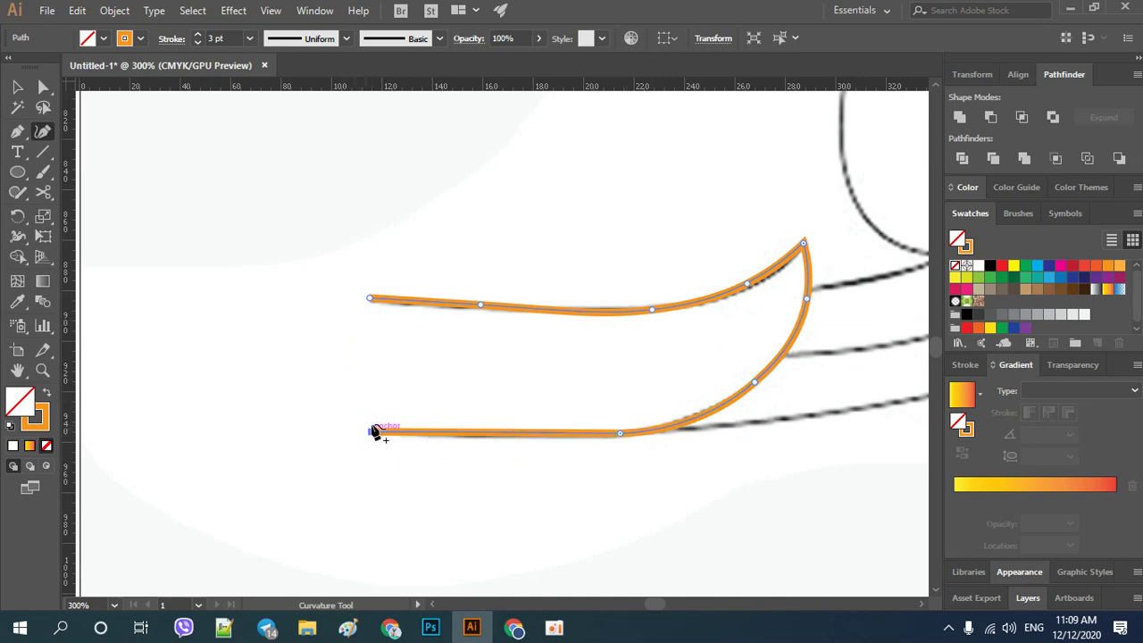
pyautogui.click(371, 300)
# Start a new curve inside the base shape and trace the stem line up to the flame-shaped leaf's outer side.
pyautogui.hotkey('ctrl', '-')
pyautogui.hotkey('ctrl', '-')
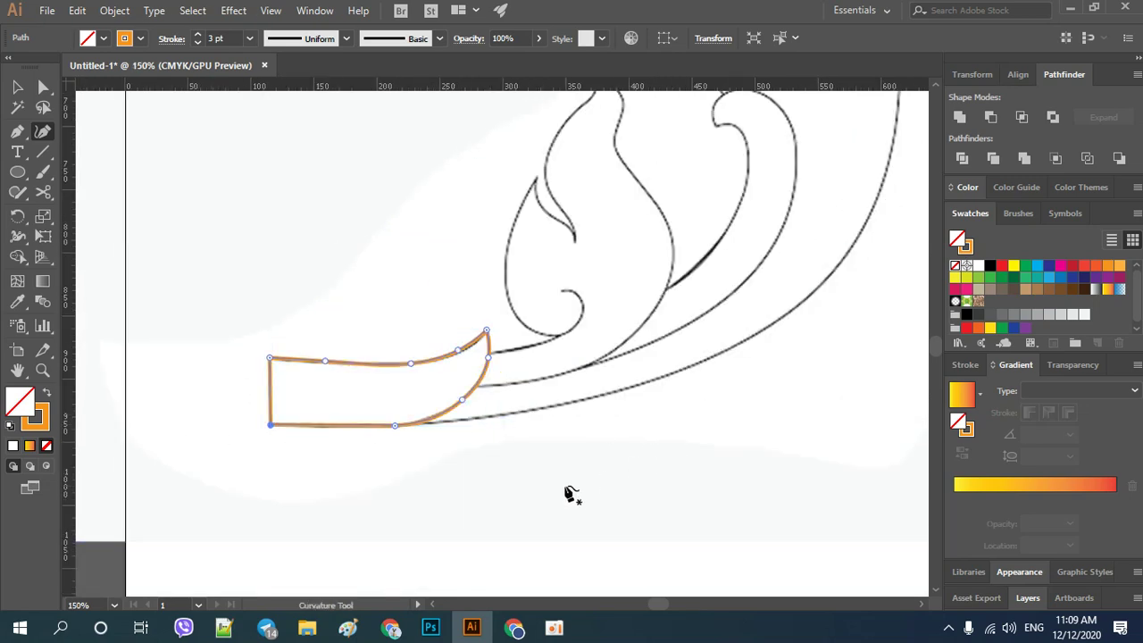
pyautogui.scroll(1, 559, 441)
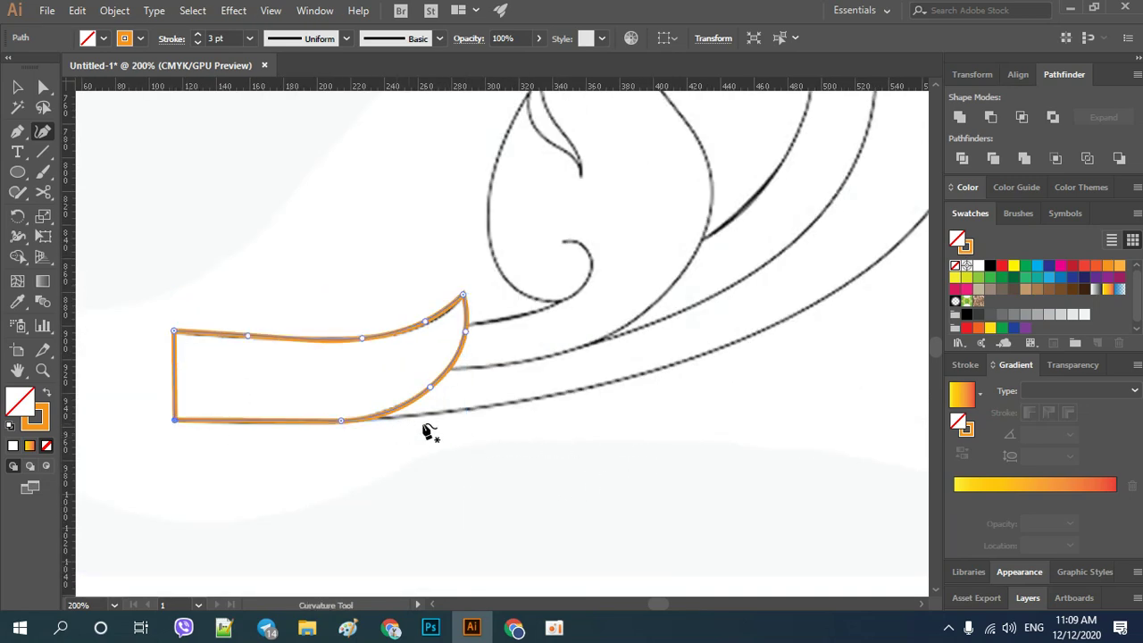
pyautogui.hotkey('ctrl', '-')
pyautogui.moveTo(470, 400); pyautogui.dragTo(413, 521)
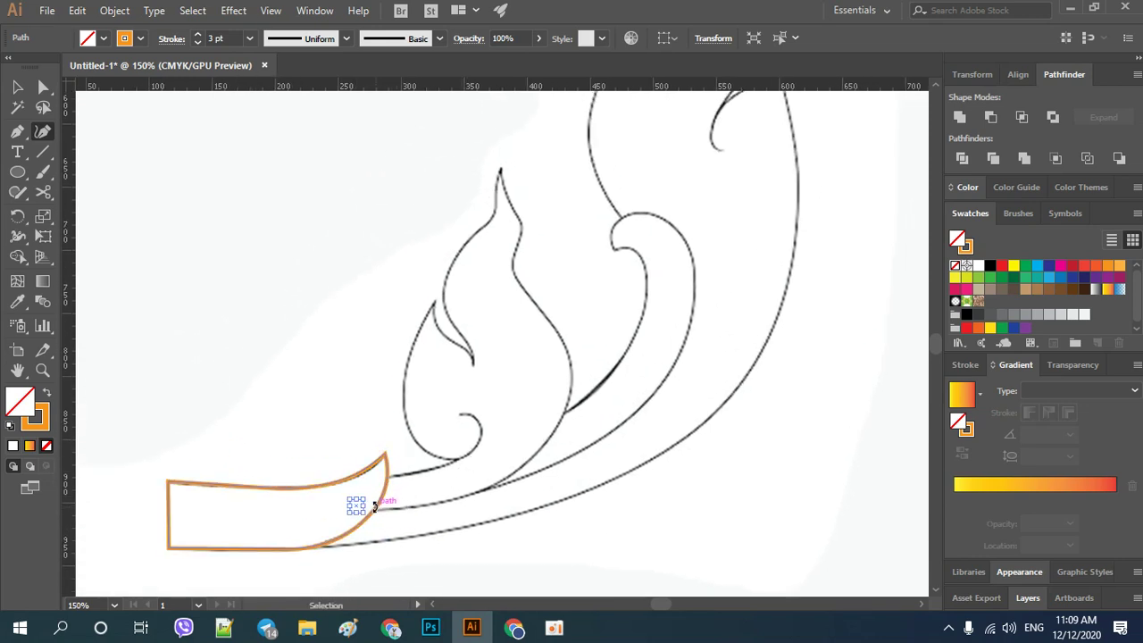
pyautogui.click(354, 513)
pyautogui.hotkey('ctrl', 'z')
pyautogui.click(380, 510)
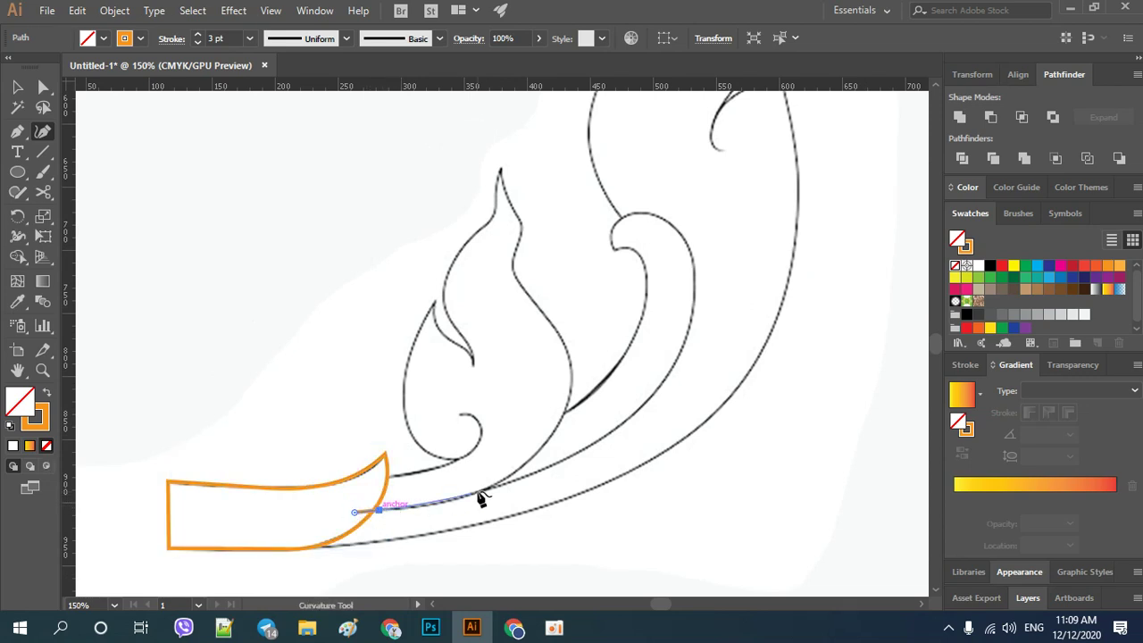
pyautogui.click(436, 504)
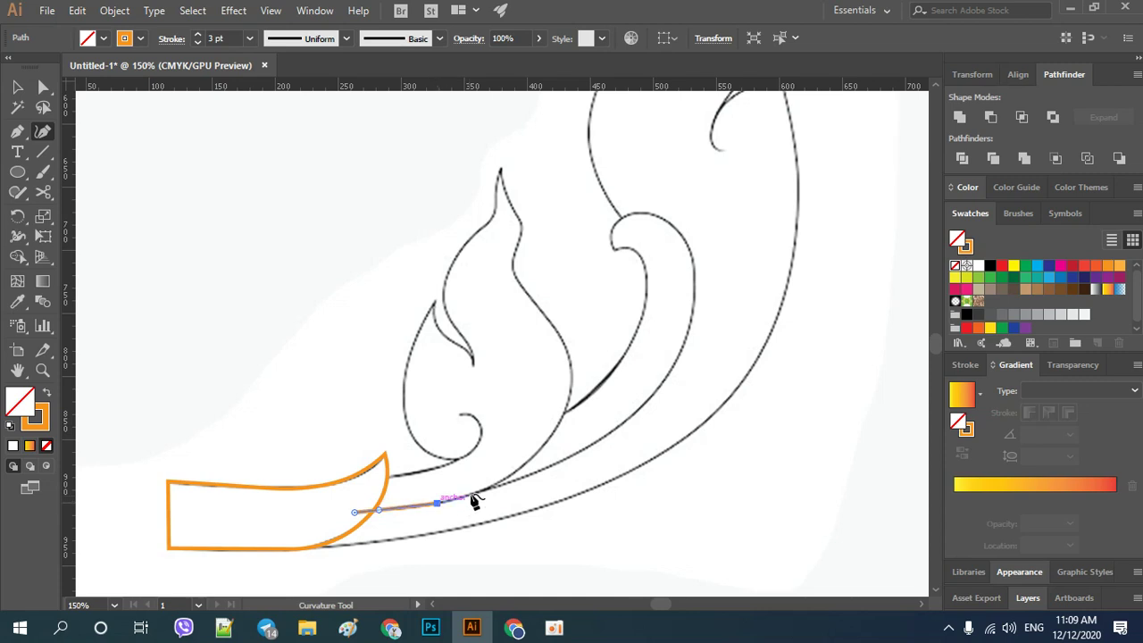
pyautogui.click(516, 473)
pyautogui.click(568, 400)
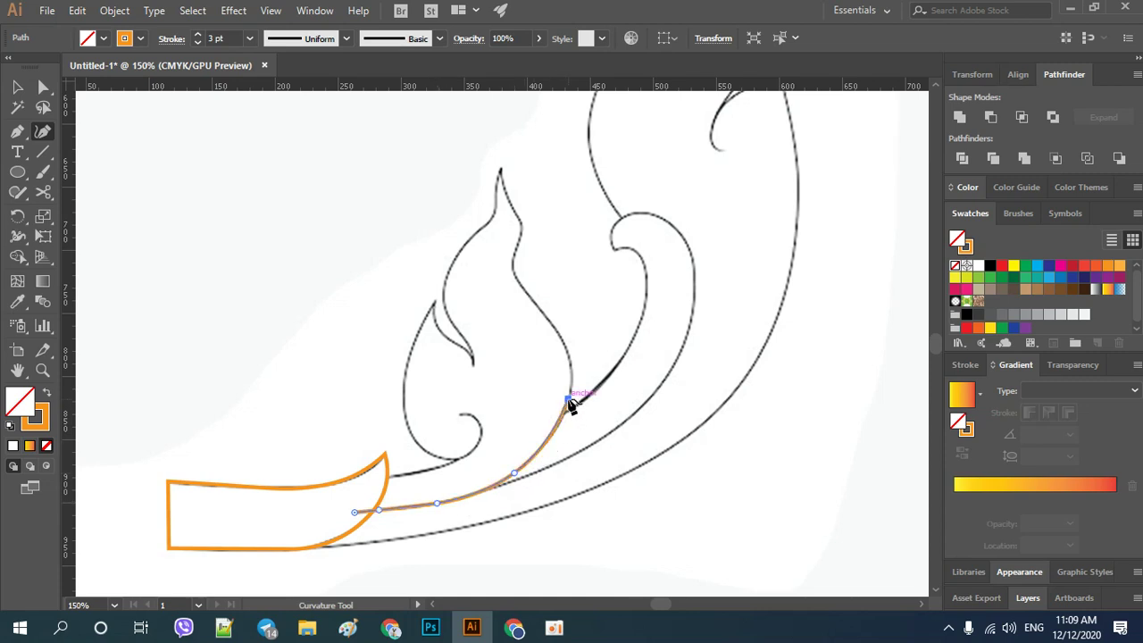
# Extend the curve up the flame leaf's wavy outer edge to the bend below its tip.
pyautogui.click(568, 350)
pyautogui.click(550, 321)
pyautogui.scroll(2, 543, 295)
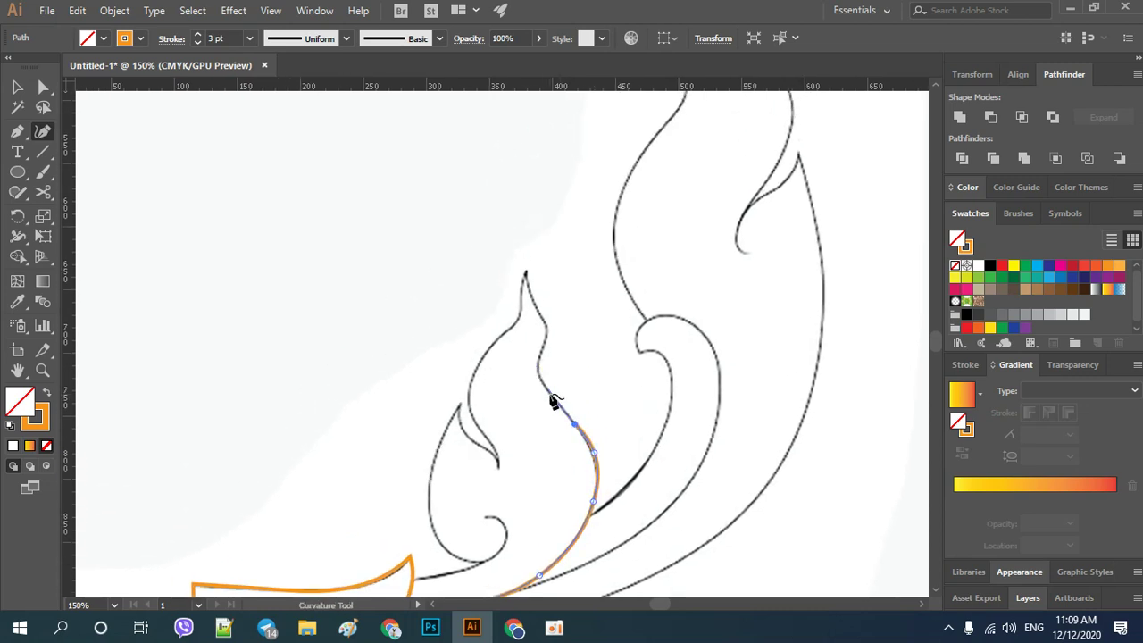
pyautogui.click(551, 394)
pyautogui.click(540, 373)
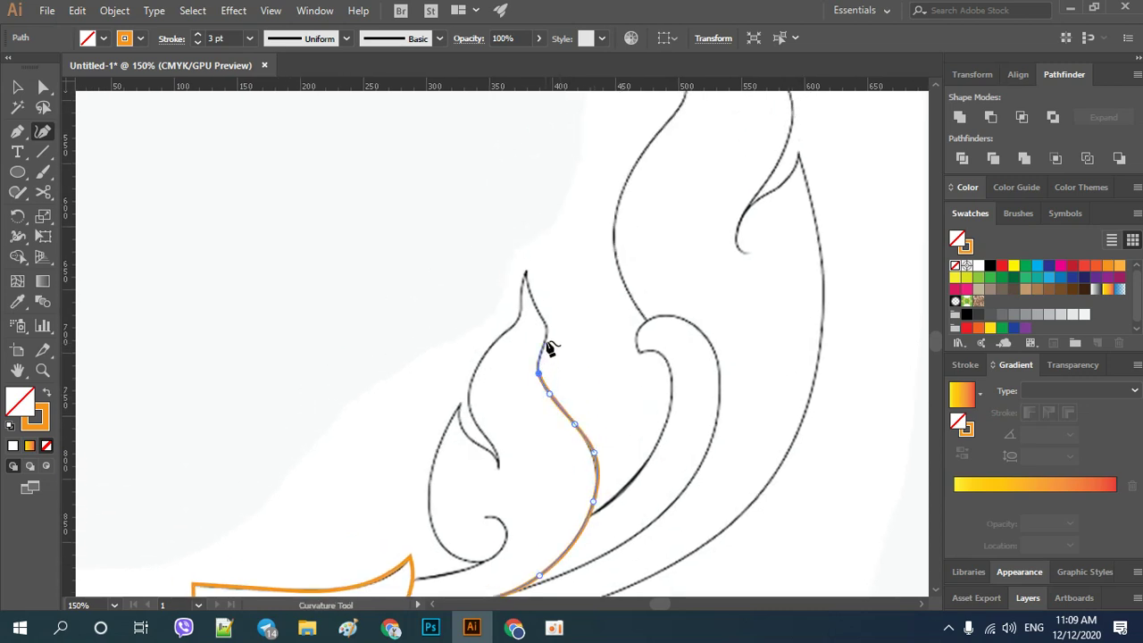
pyautogui.click(548, 340)
# Trace the last bend of the leaf's outer edge and bring the curve to the leaf's pointed tip.
pyautogui.scroll(3, 549, 339)
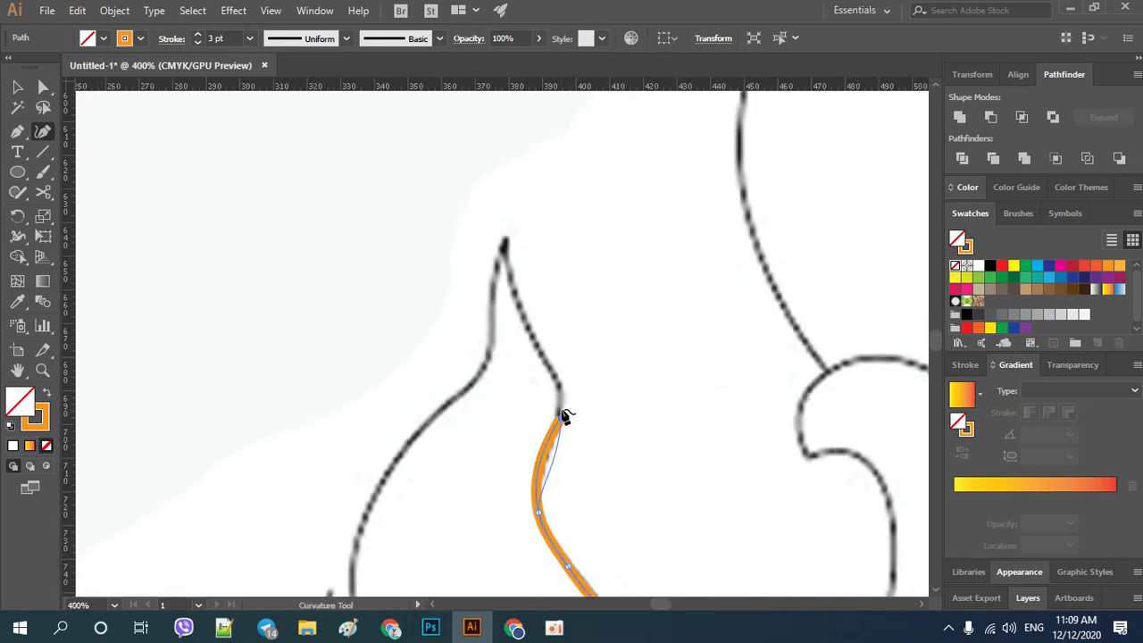
pyautogui.click(562, 417)
pyautogui.click(561, 392)
pyautogui.click(507, 240)
pyautogui.hotkey('ctrl', 'z')
pyautogui.click(511, 277)
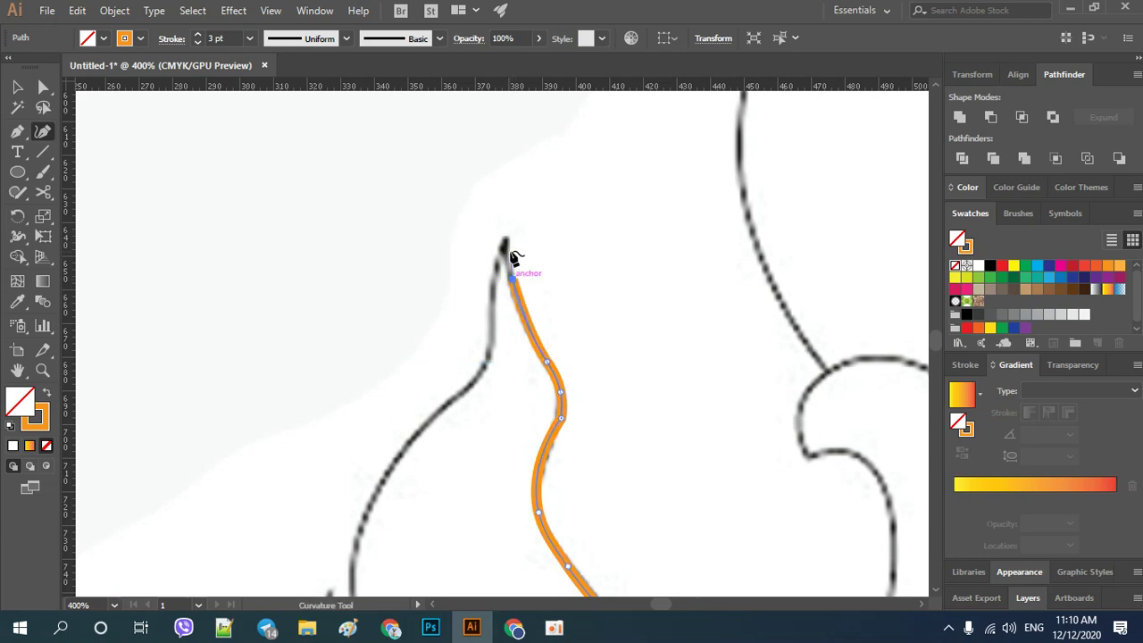
pyautogui.click(507, 235)
# Trace the flame leaf's inner edge from the tip down towards the small fold.
pyautogui.click(489, 291)
pyautogui.click(493, 344)
pyautogui.press('space')
pyautogui.moveTo(444, 401); pyautogui.dragTo(601, 247)
pyautogui.click(626, 245)
pyautogui.scroll(-3, 538, 306)
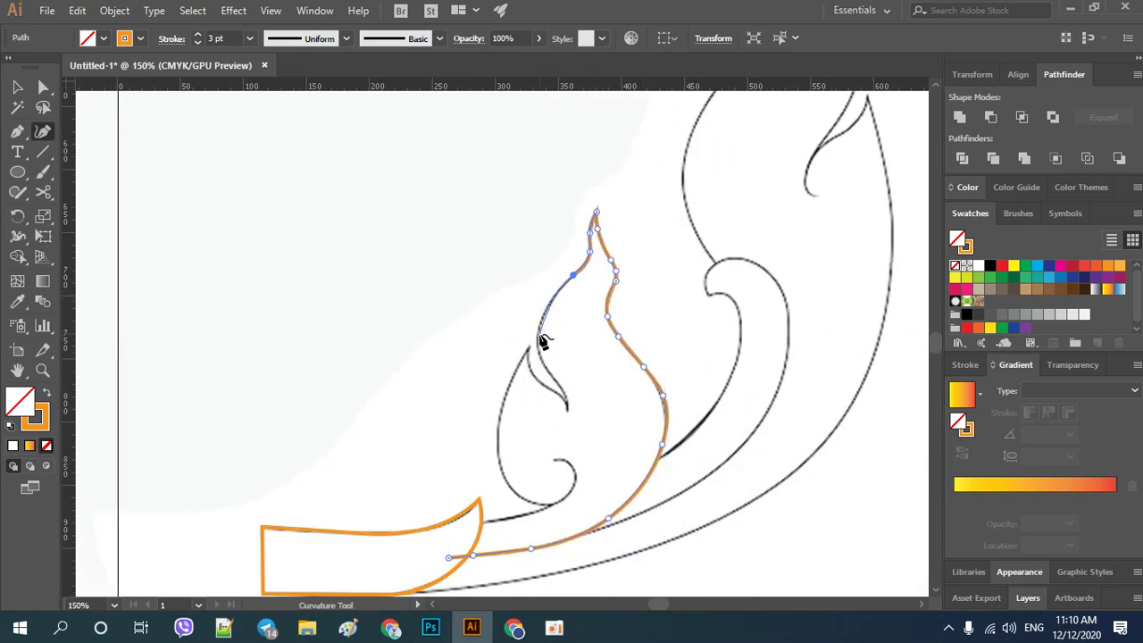
pyautogui.click(539, 325)
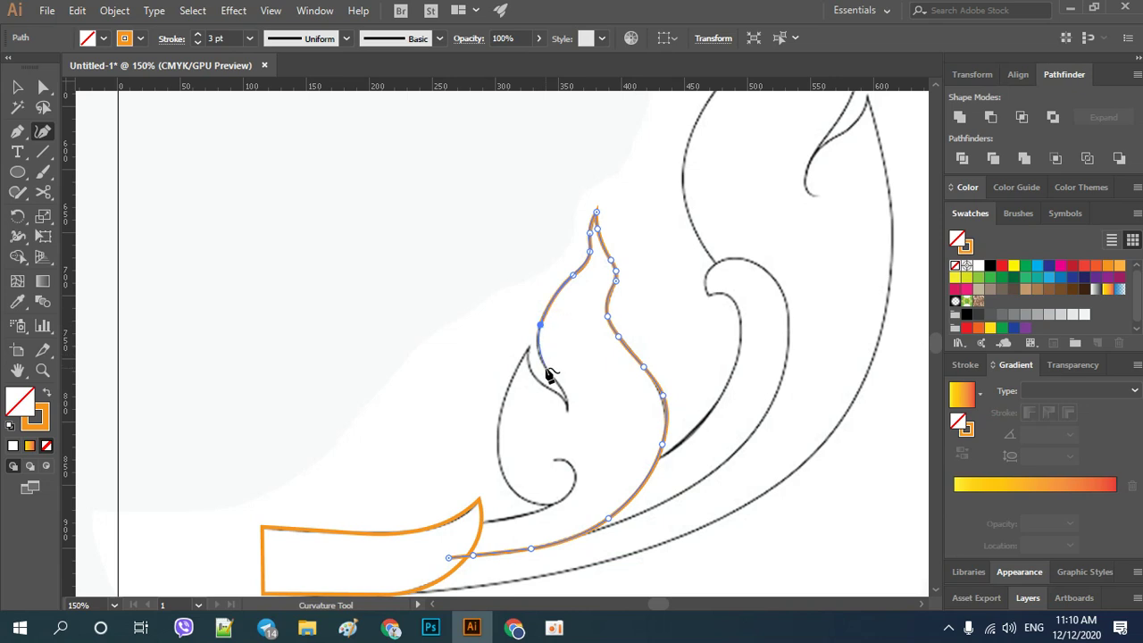
# Continue the curve along the upper line of the small fold to its hooked lower end.
pyautogui.scroll(2, 548, 372)
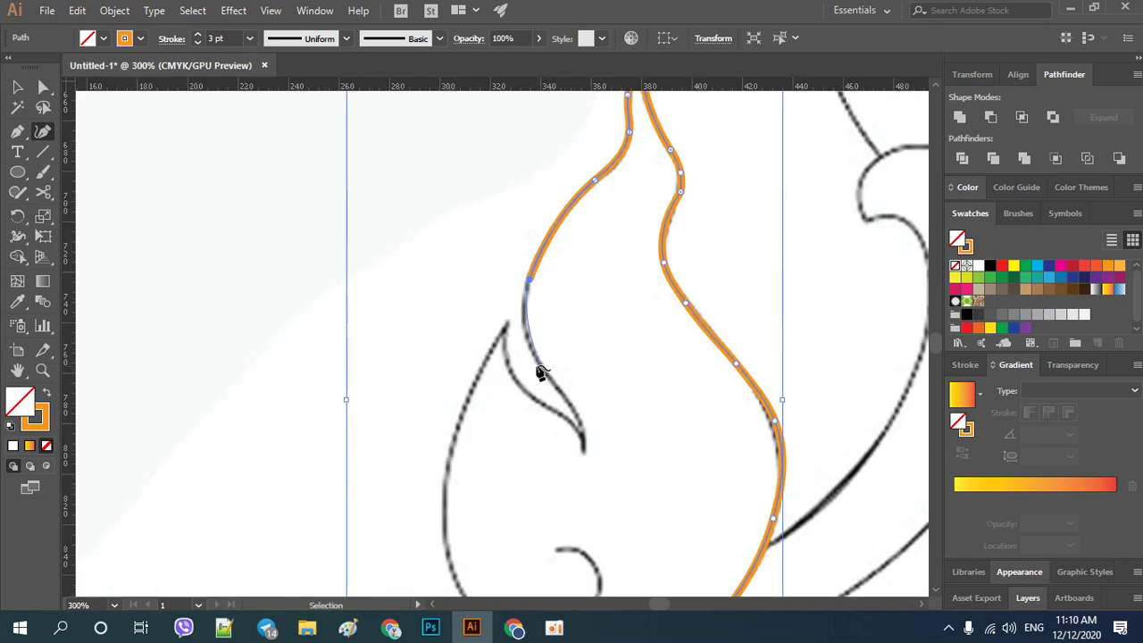
pyautogui.click(527, 340)
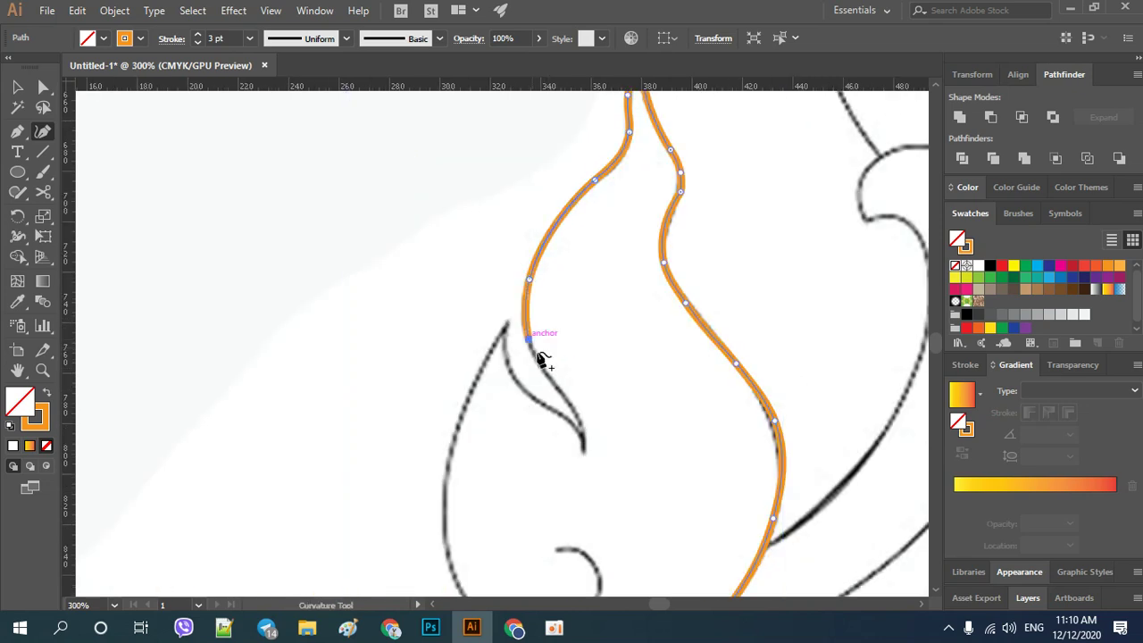
pyautogui.click(568, 398)
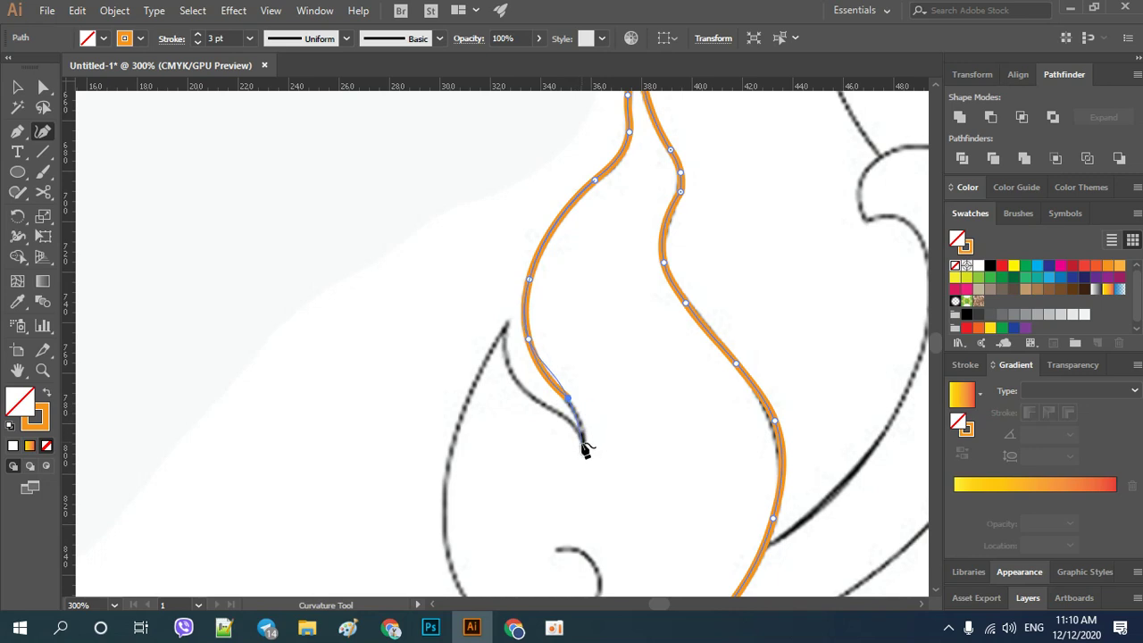
pyautogui.click(579, 450)
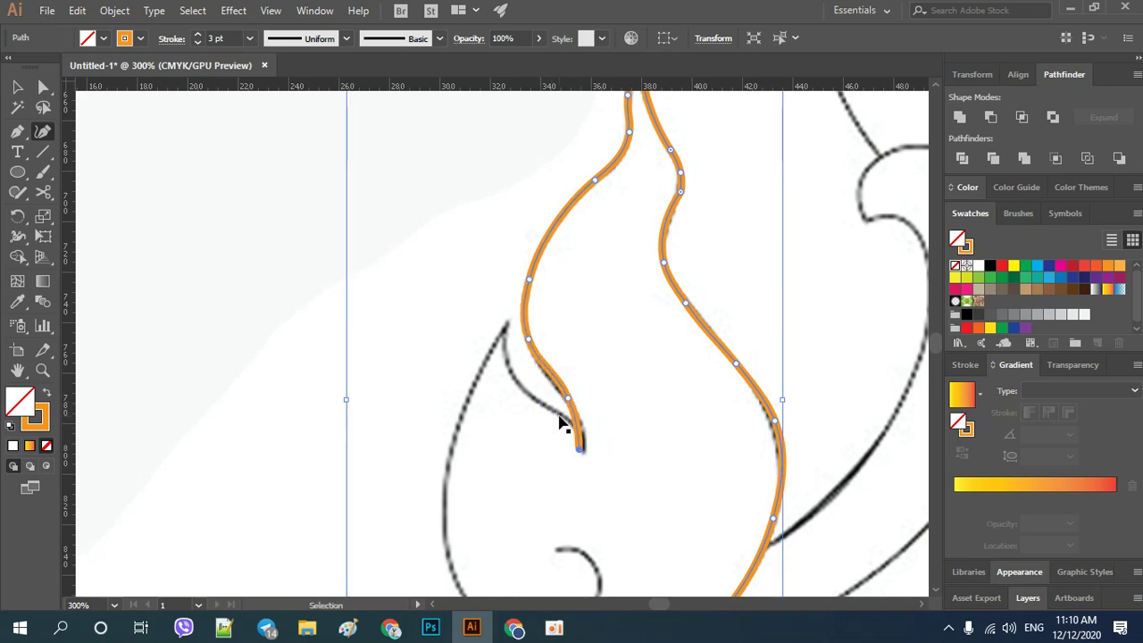
# Fit the curve to the fold's hooked lower end and bend it back onto the start of the lower line.
pyautogui.hotkey('ctrl', '=')
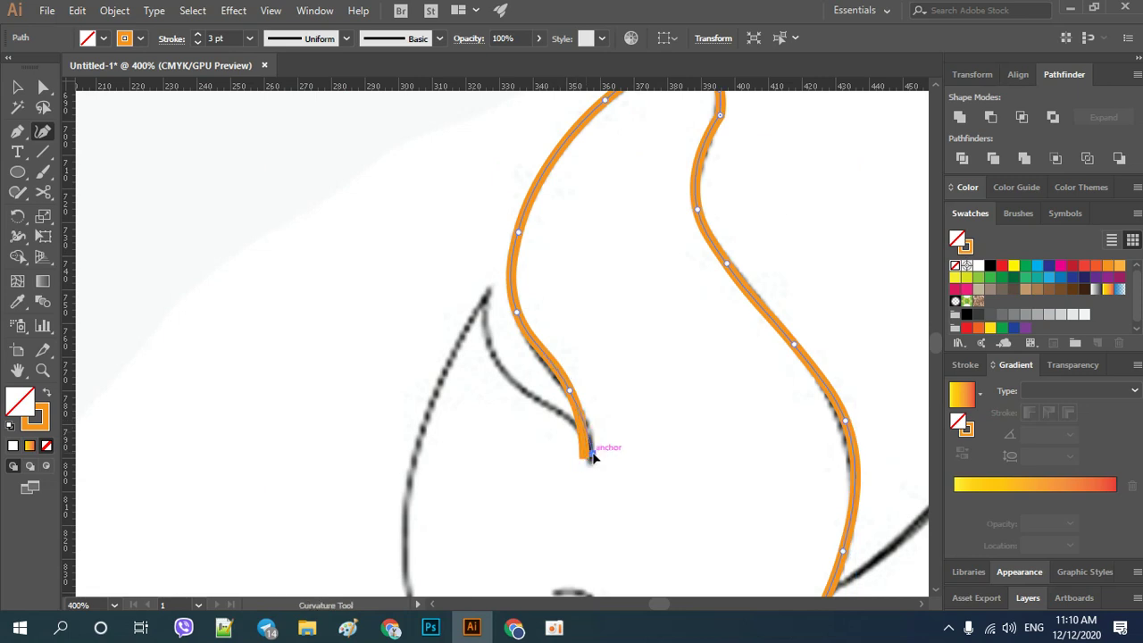
pyautogui.moveTo(592, 456); pyautogui.dragTo(592, 463)
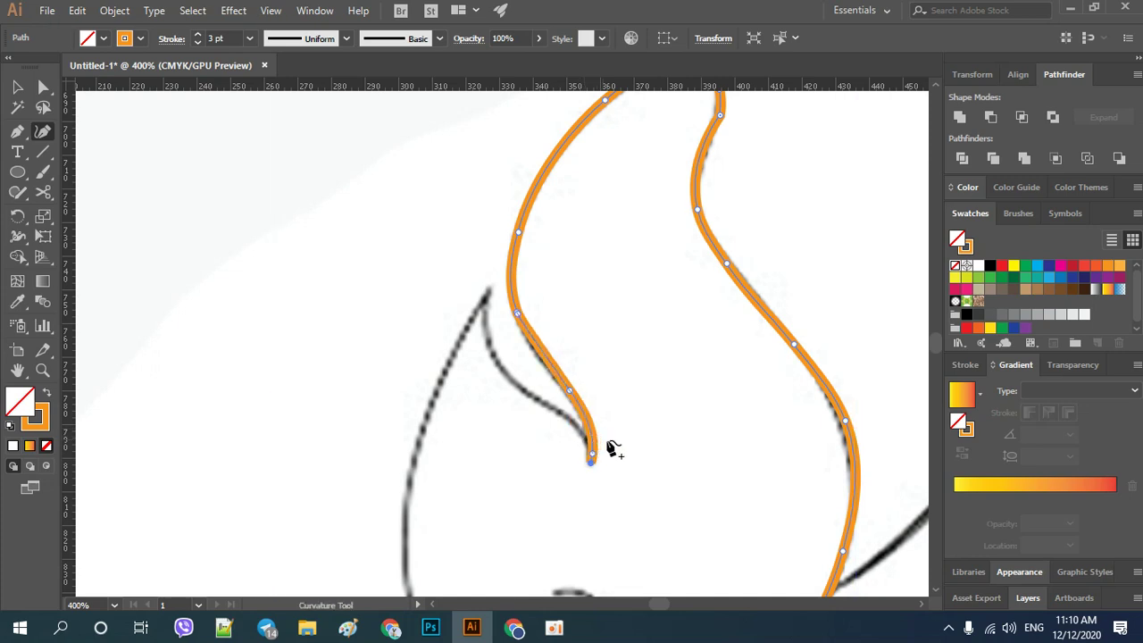
pyautogui.click(608, 444)
pyautogui.click(561, 414)
pyautogui.scroll(1, 581, 434)
pyautogui.moveTo(625, 454); pyautogui.dragTo(593, 438)
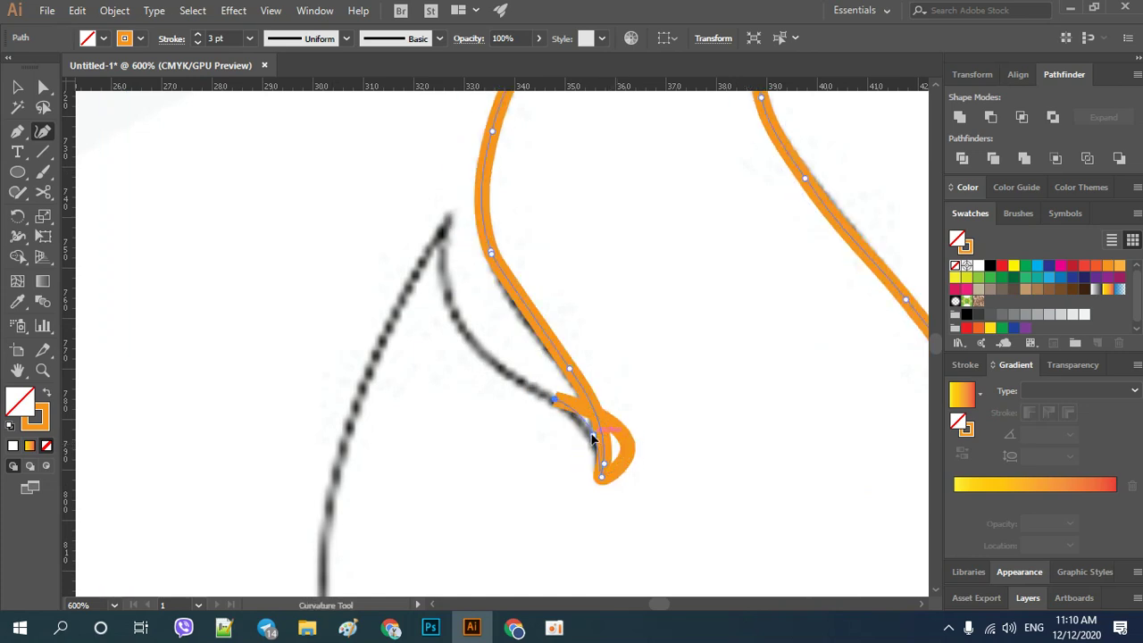
# Trace the fold's lower line up to the pointed tip of the smaller lobe.
pyautogui.click(499, 364)
pyautogui.moveTo(511, 345); pyautogui.dragTo(622, 496)
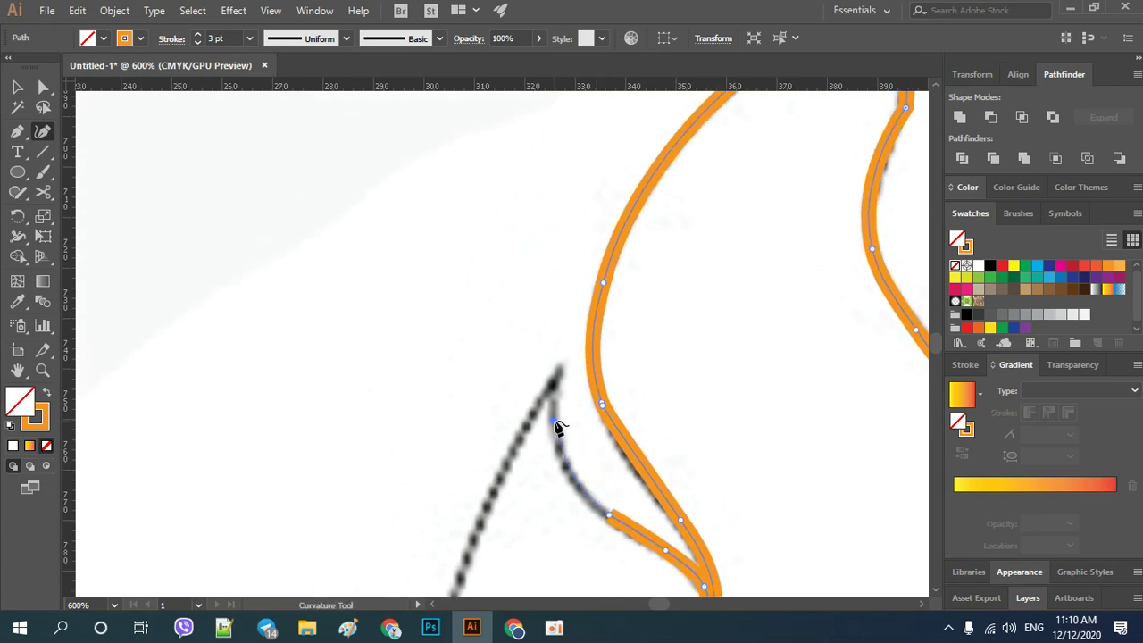
pyautogui.click(561, 370)
pyautogui.scroll(-1, 564, 366)
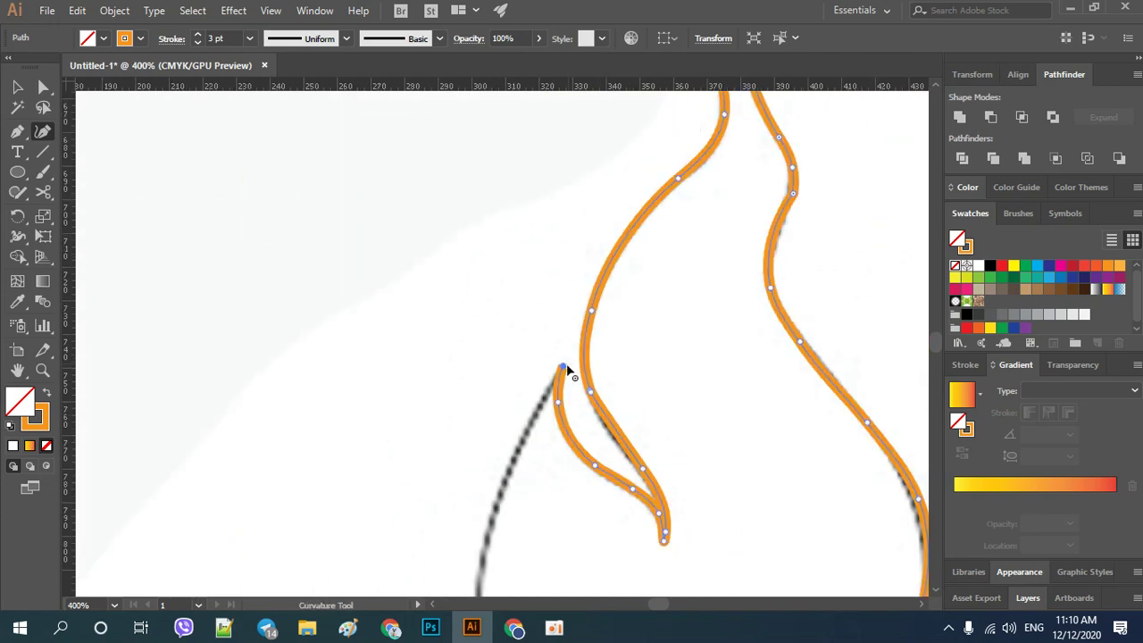
# Trace the smaller lobe's outer edge from its tip down to the start of the bottom bend.
pyautogui.moveTo(490, 405); pyautogui.dragTo(643, 268)
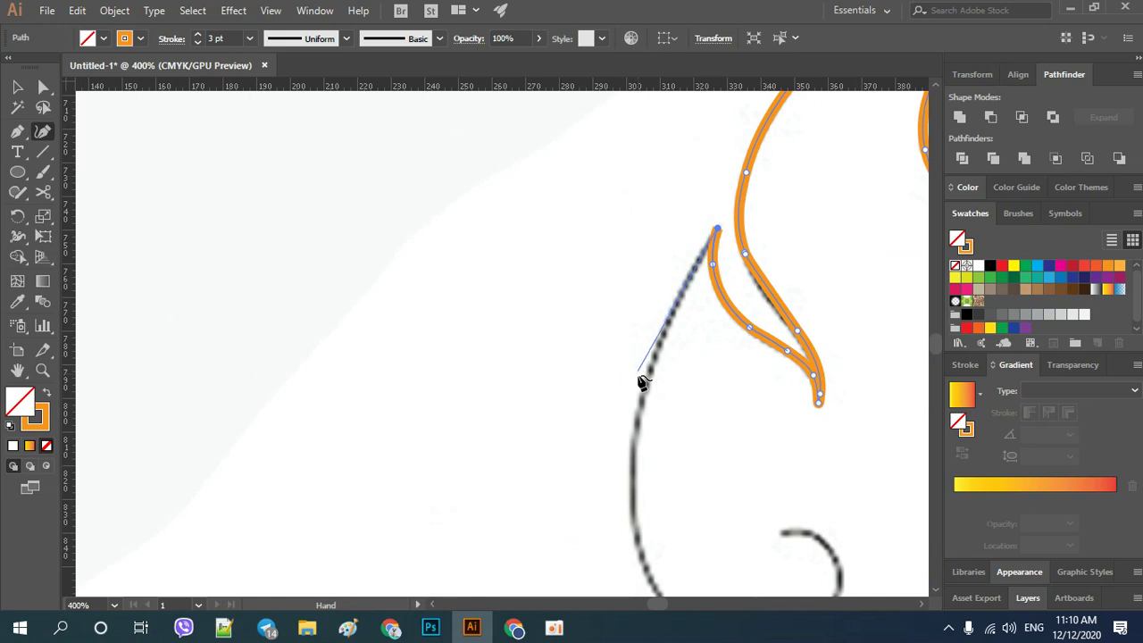
pyautogui.hotkey('ctrl', '-')
pyautogui.hotkey('ctrl', '-')
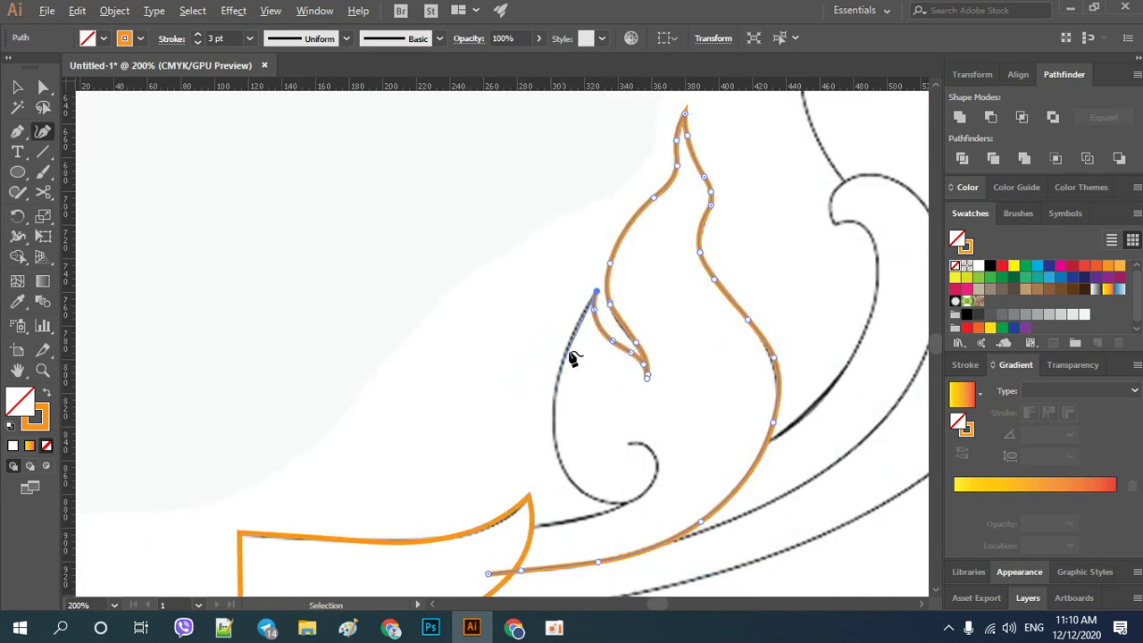
pyautogui.click(574, 329)
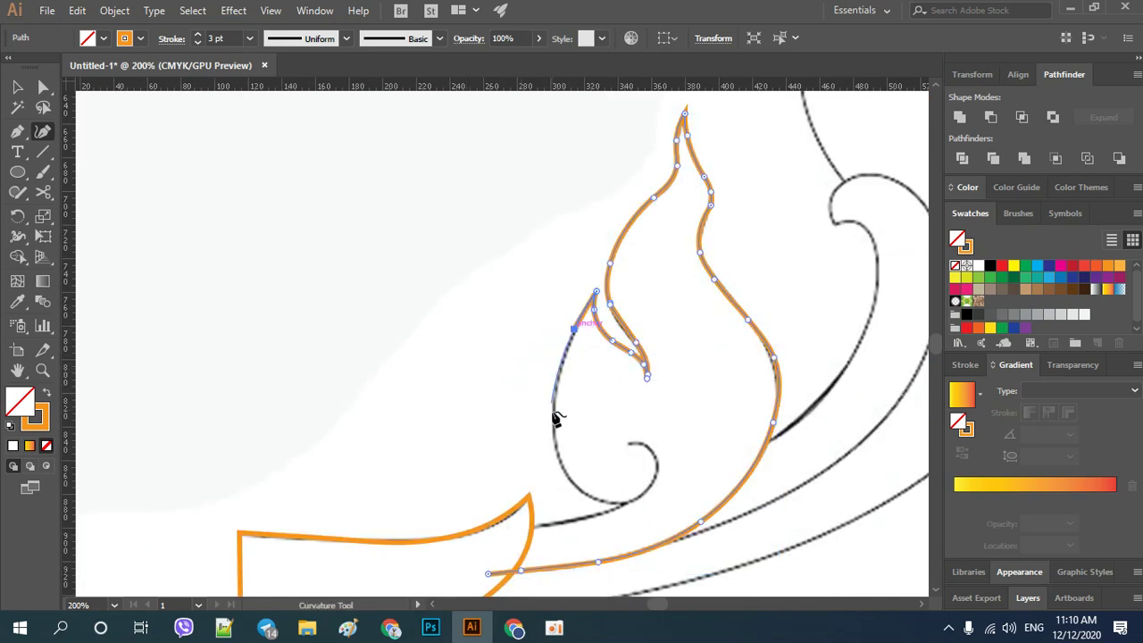
pyautogui.click(552, 417)
pyautogui.click(564, 471)
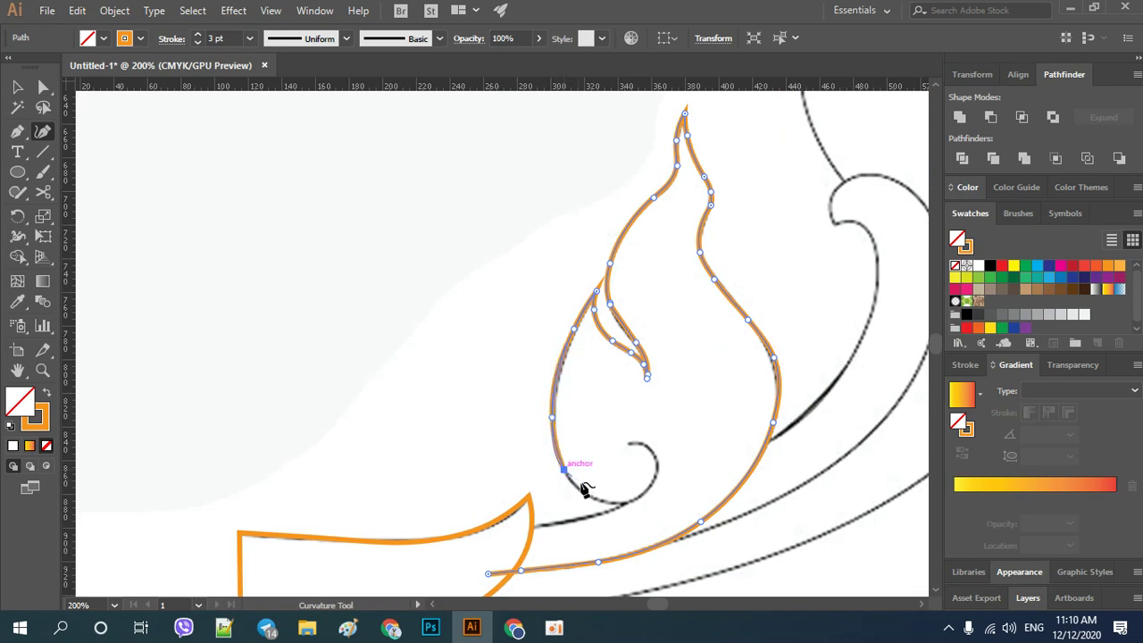
# Continue the curve around the lobe's bottom and through the inward curl to its end.
pyautogui.click(603, 504)
pyautogui.click(633, 501)
pyautogui.click(656, 476)
pyautogui.click(644, 441)
pyautogui.click(624, 441)
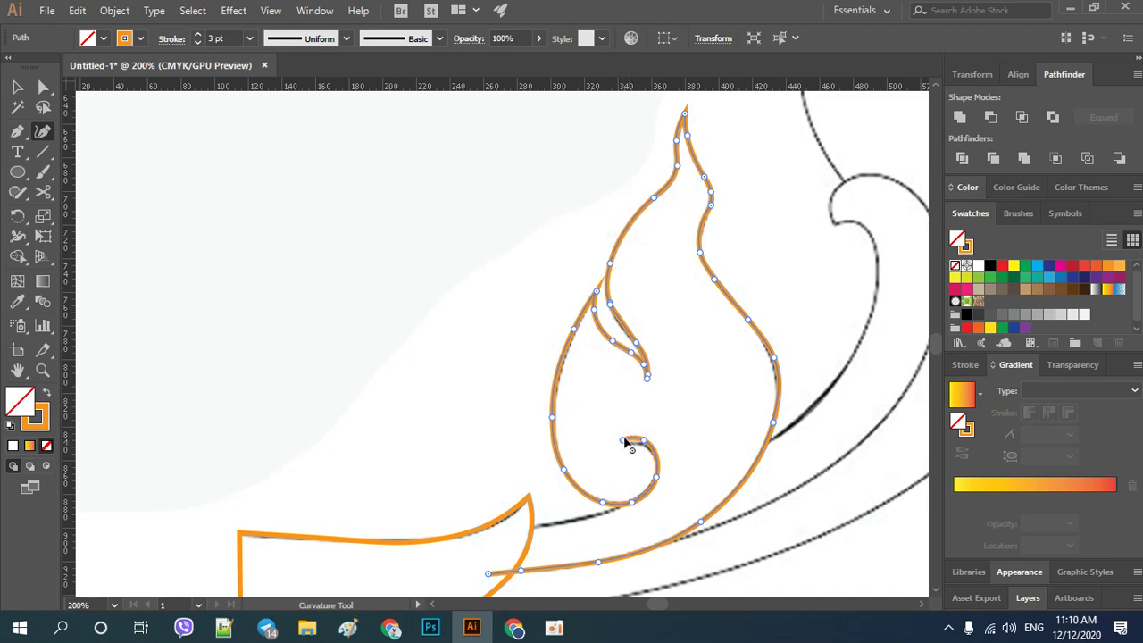
# Trace the short line from the base piece's edge to the underside of the curl as a separate path, then deselect it.
pyautogui.click(525, 527)
pyautogui.click(524, 527)
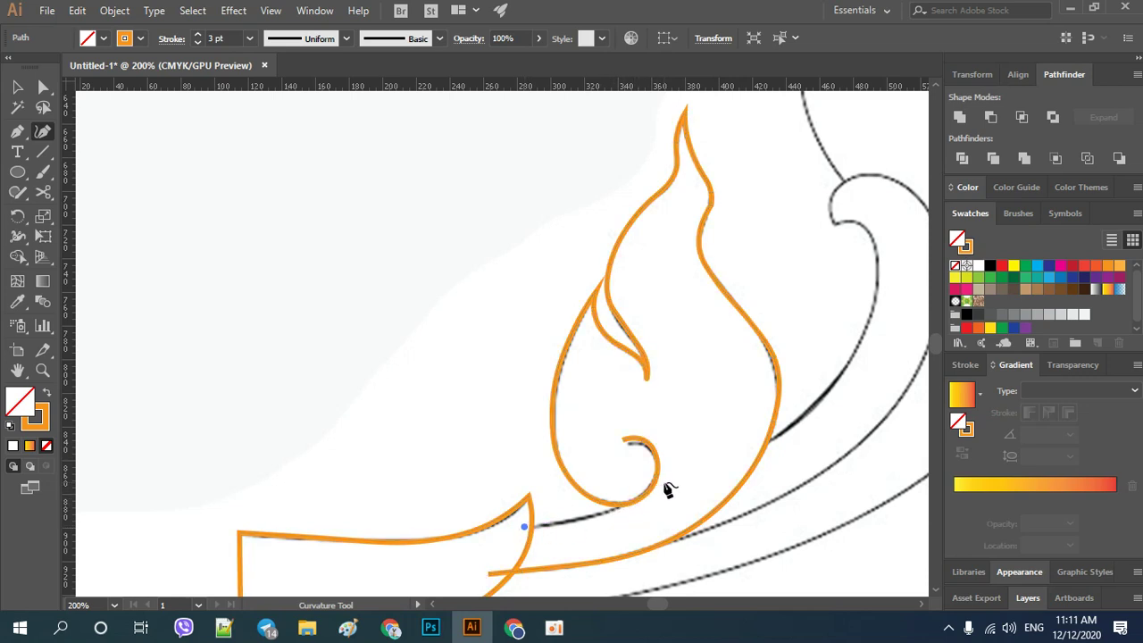
pyautogui.click(568, 520)
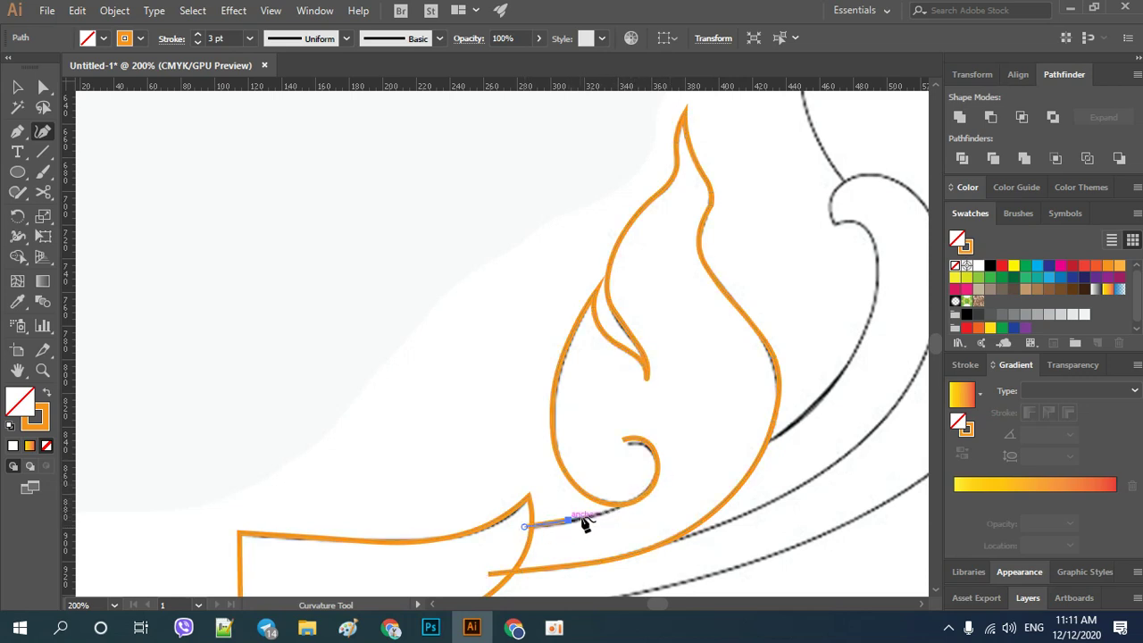
pyautogui.click(645, 494)
pyautogui.scroll(1, 644, 493)
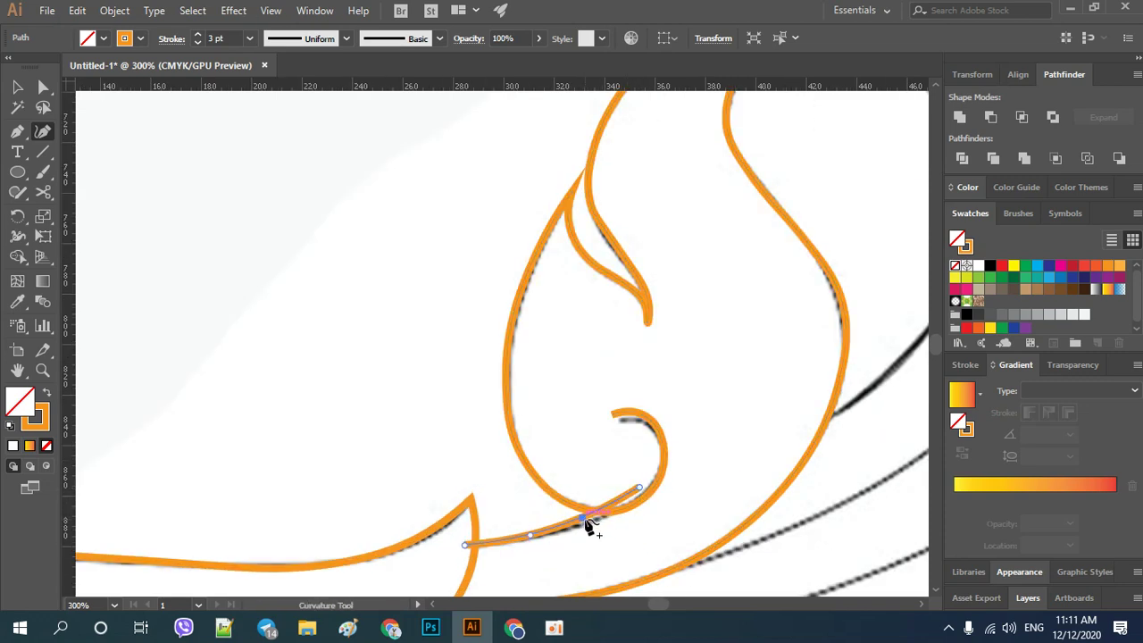
pyautogui.scroll(1, 638, 502)
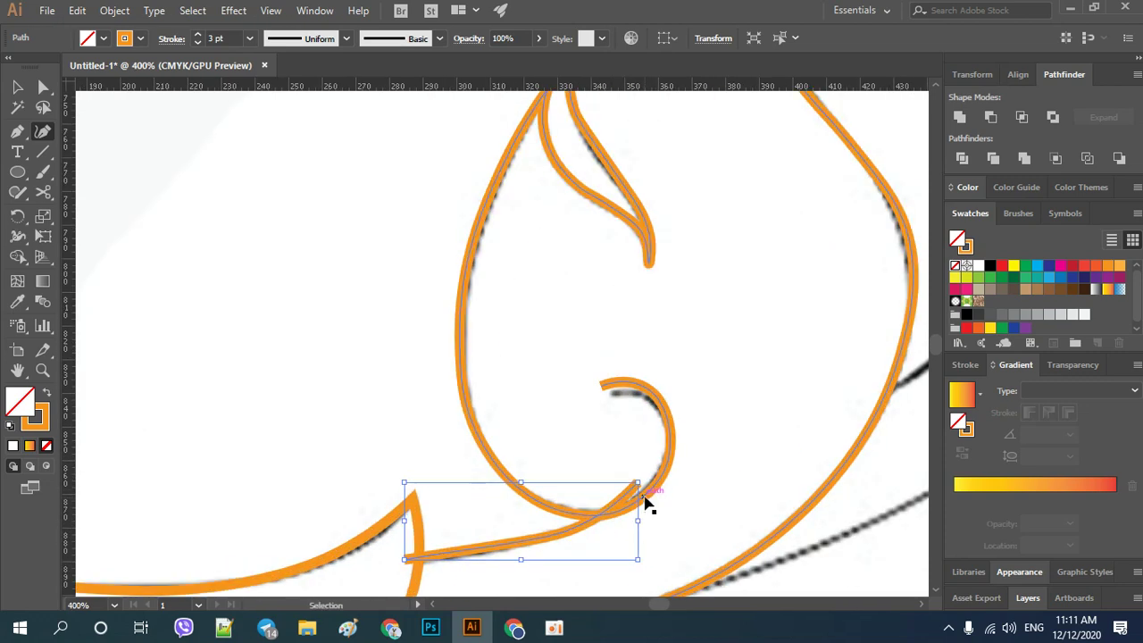
pyautogui.moveTo(638, 484); pyautogui.dragTo(645, 496)
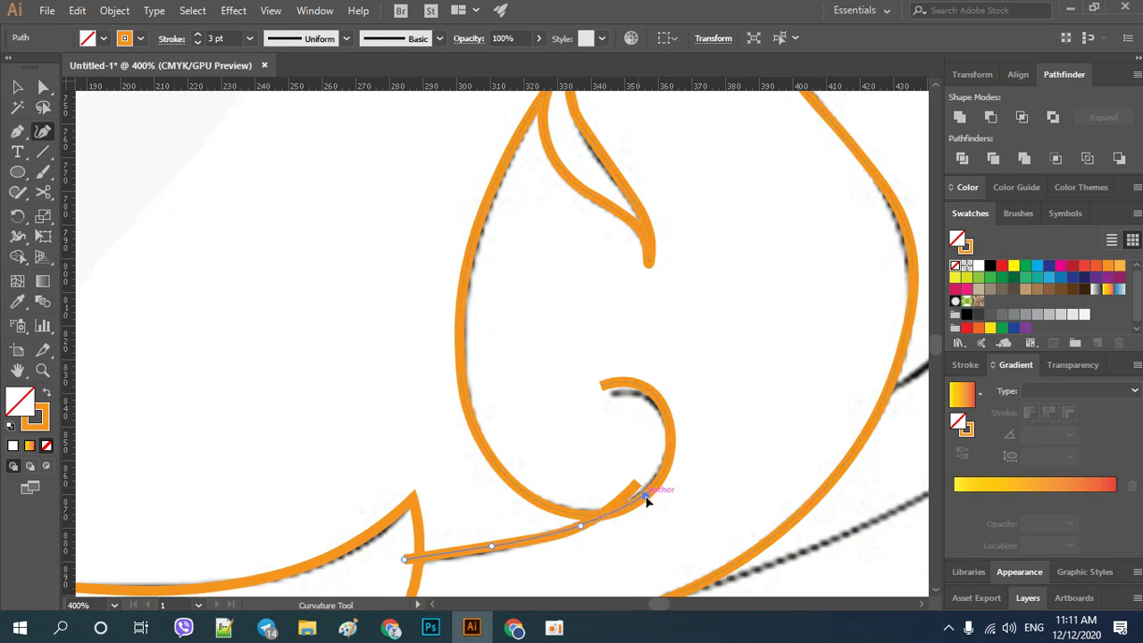
pyautogui.press('v')
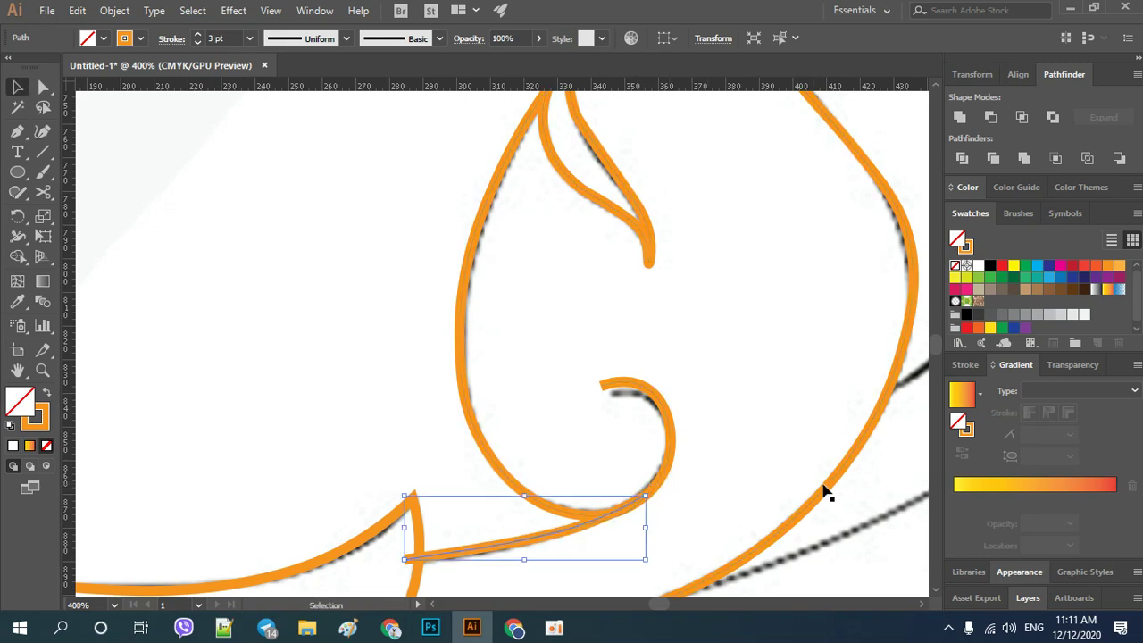
pyautogui.click(225, 352)
# Start a new Curvature path on the flame leaf's lower edge where the hooked stem's outer line branches off.
pyautogui.scroll(-1, 228, 360)
pyautogui.scroll(-2, 259, 361)
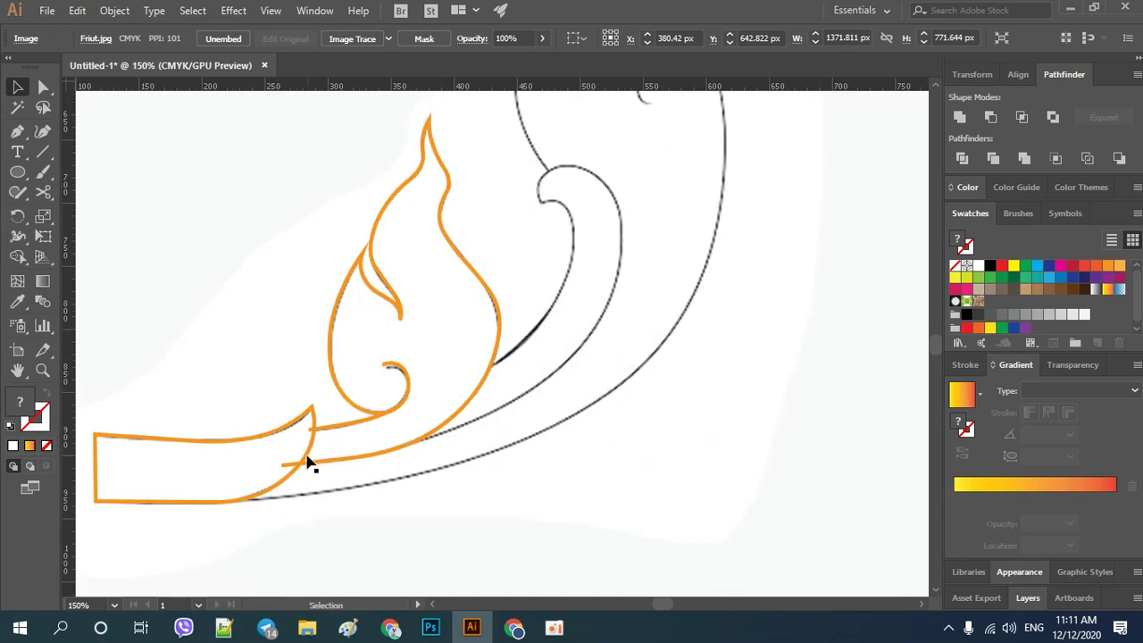
pyautogui.scroll(-1, 515, 477)
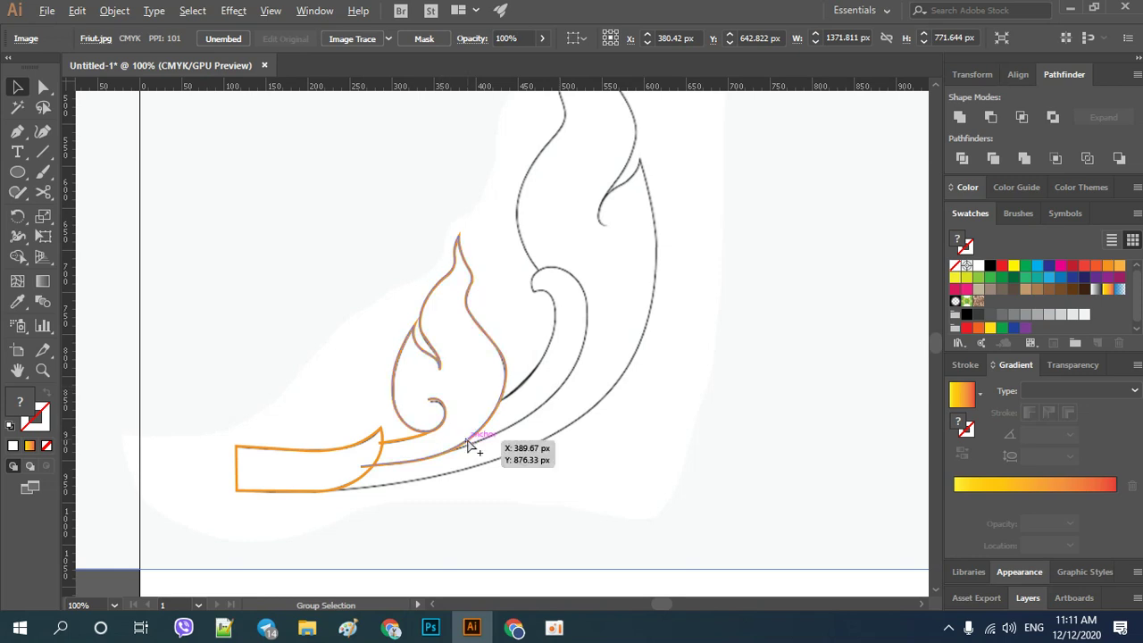
pyautogui.scroll(1, 470, 438)
pyautogui.click(45, 136)
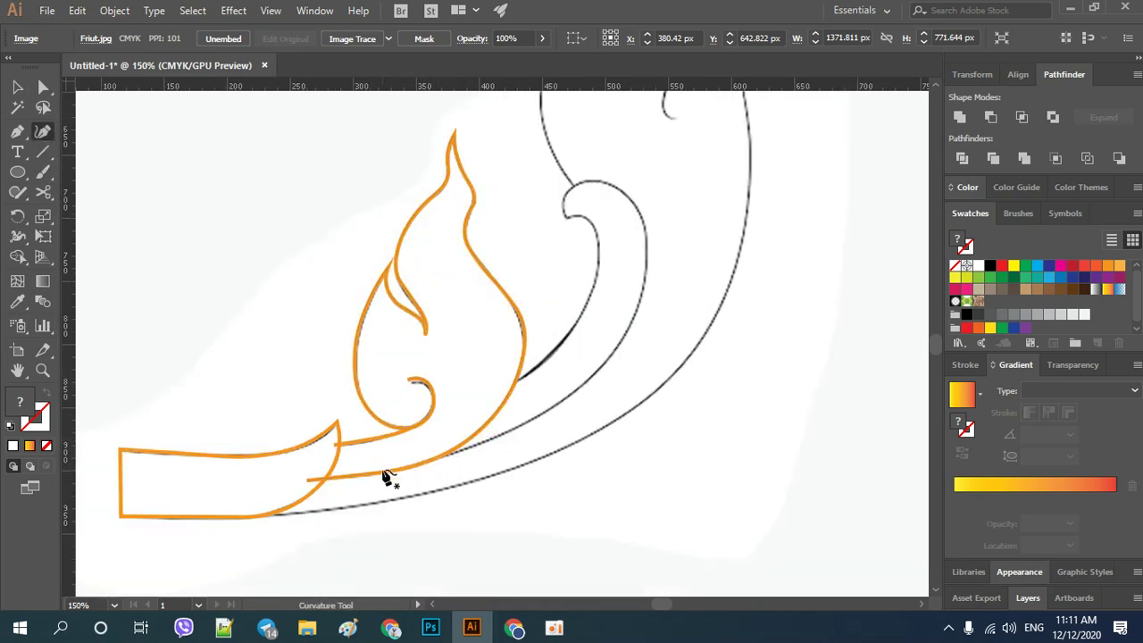
pyautogui.scroll(2, 438, 464)
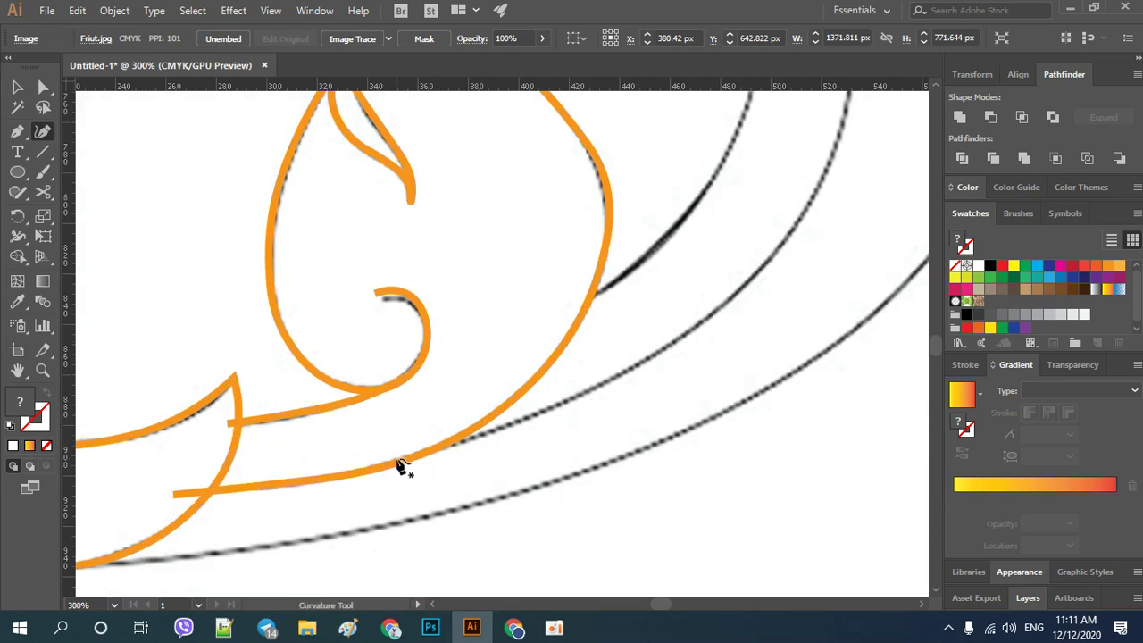
pyautogui.click(387, 454)
pyautogui.click(463, 442)
# Extend the path along the lower part of the hooked stem's outer line, replacing one misplaced anchor.
pyautogui.moveTo(589, 366); pyautogui.dragTo(415, 442)
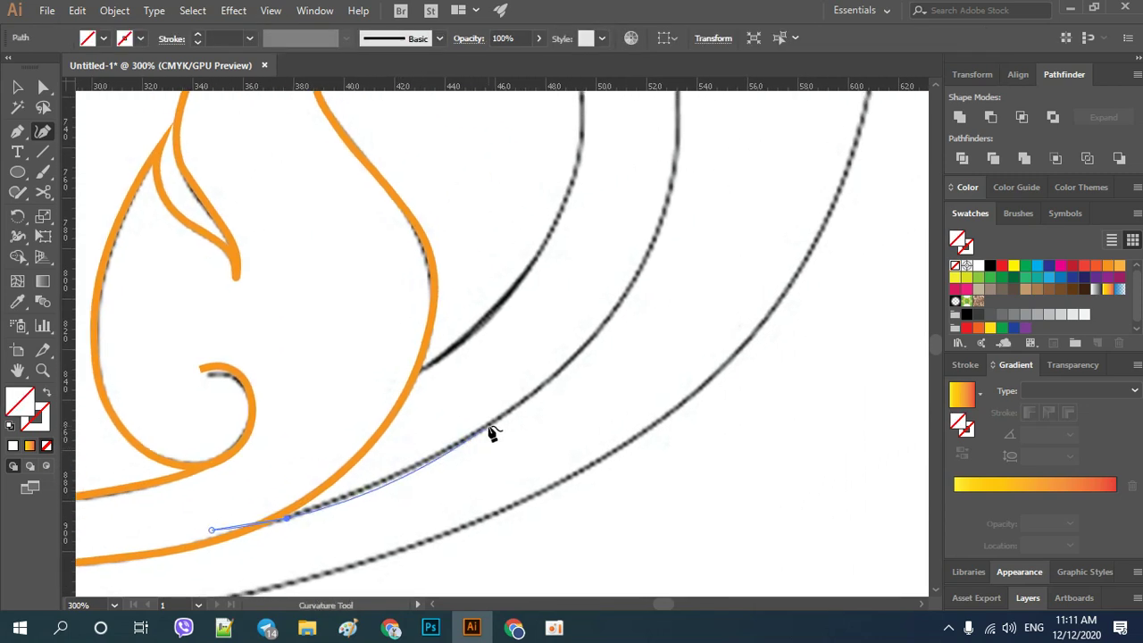
pyautogui.click(326, 503)
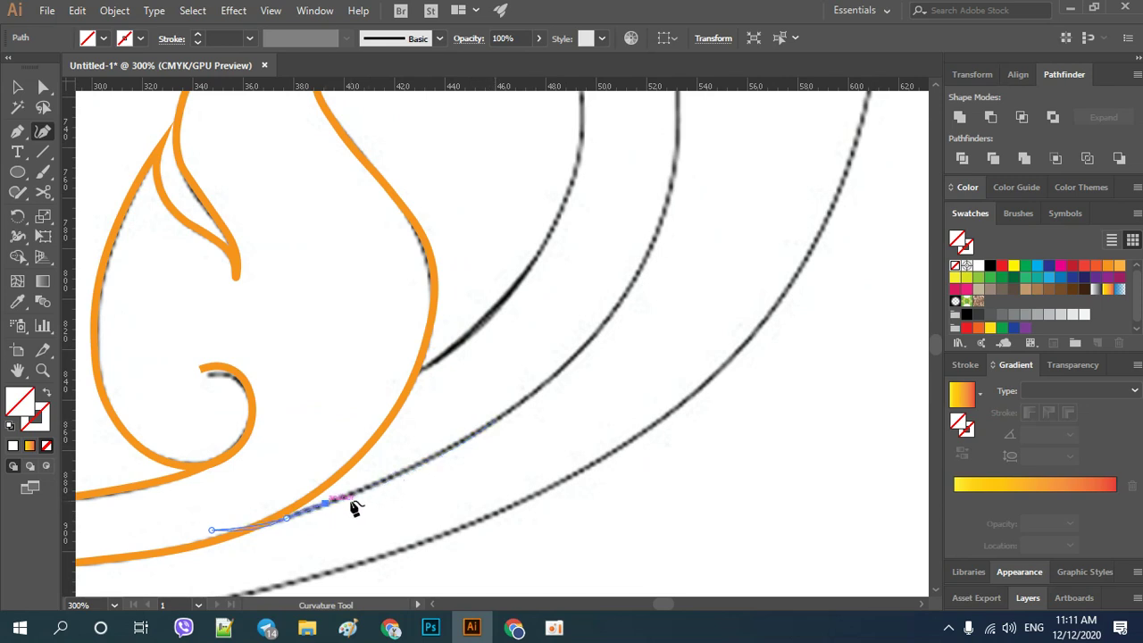
pyautogui.hotkey('ctrl', 'z')
pyautogui.click(329, 504)
pyautogui.click(527, 404)
pyautogui.click(426, 465)
pyautogui.moveTo(575, 362)
pyautogui.mouseDown()
pyautogui.moveTo(559, 400)
pyautogui.moveTo(494, 461)
pyautogui.mouseUp()
# Set the new path's stroke weight to 3 pt.
pyautogui.click(225, 40)
pyautogui.write('3')
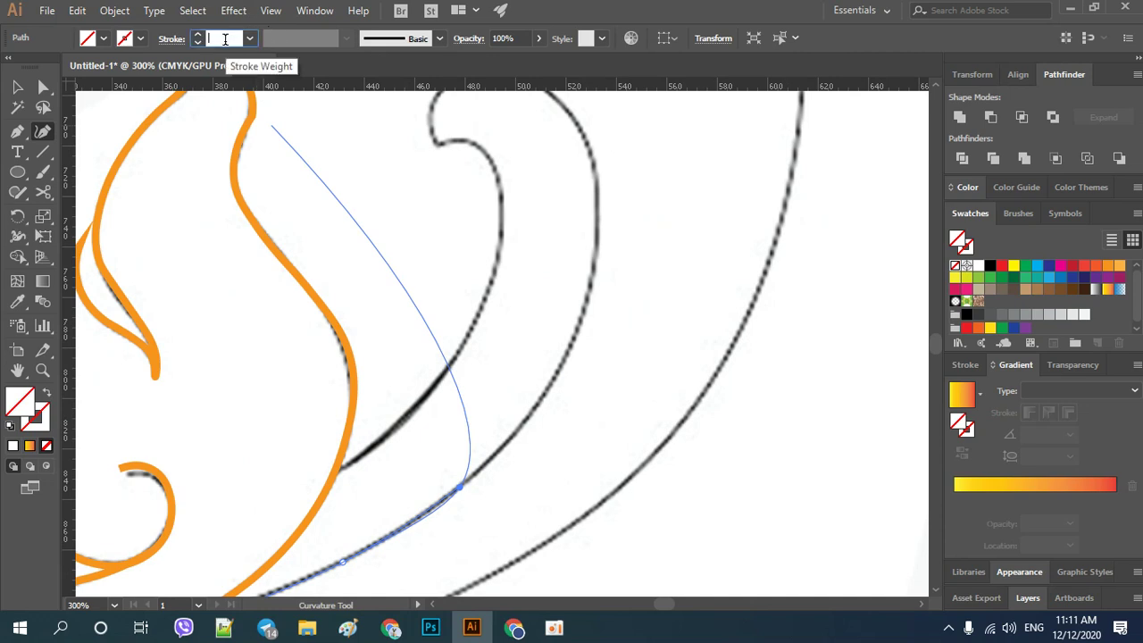
pyautogui.press('Return')
# Trace the hooked stem's outer line up to the start of its rounded head.
pyautogui.click(560, 373)
pyautogui.scroll(3, 564, 420)
pyautogui.hscroll(-1, 564, 420)
pyautogui.click(573, 437)
pyautogui.click(560, 337)
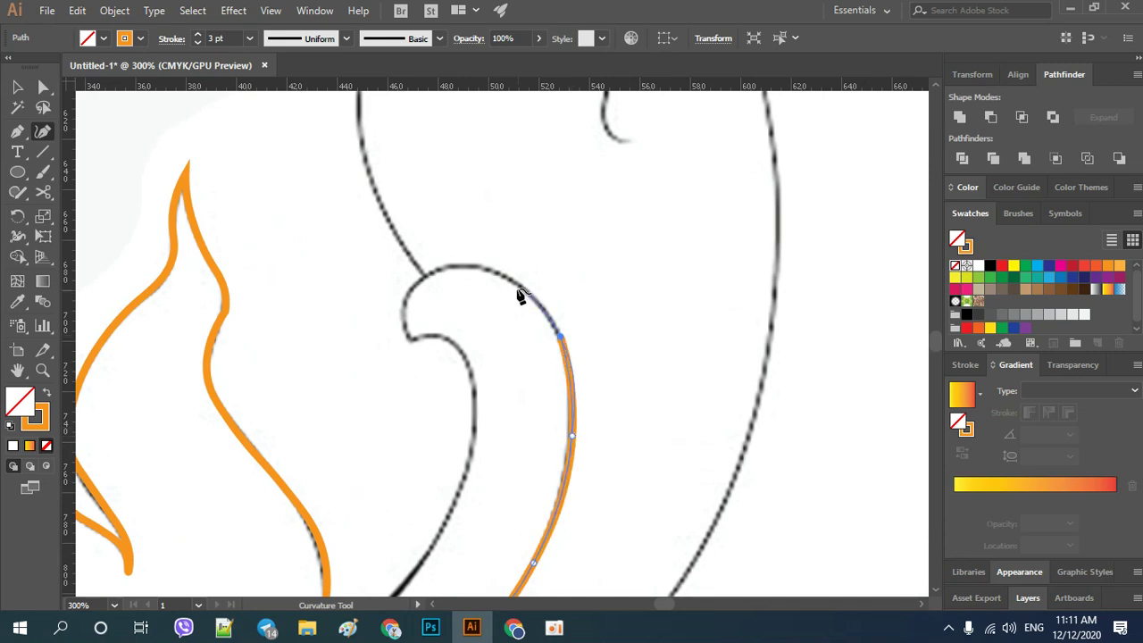
# Trace the stem's rounded head over the top and down to its small hook point.
pyautogui.click(503, 273)
pyautogui.click(438, 271)
pyautogui.click(405, 299)
pyautogui.click(405, 336)
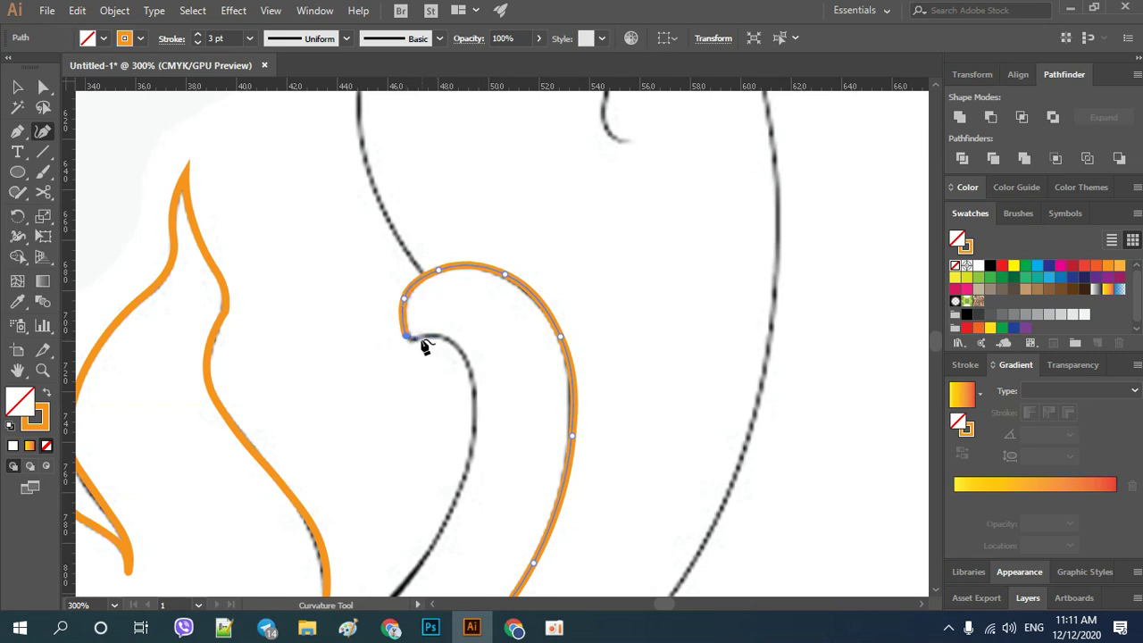
# Turn the curve around the hook point and trace the start of the stem's inner line.
pyautogui.scroll(2, 412, 344)
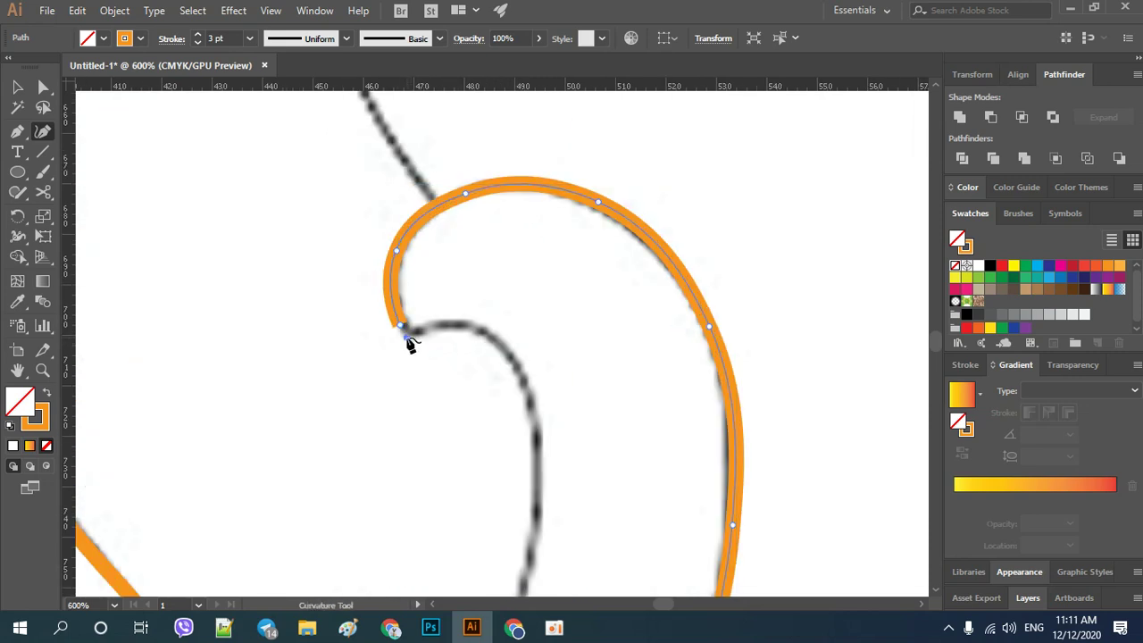
pyautogui.click(424, 331)
pyautogui.click(452, 326)
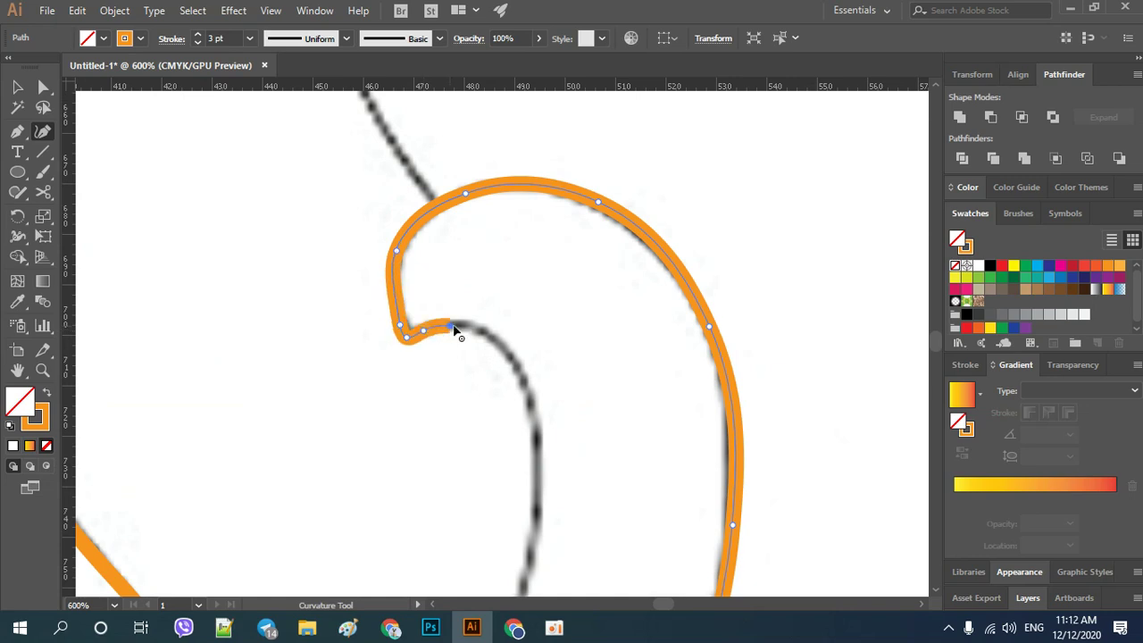
pyautogui.click(501, 343)
# Trace the hooked stem's inner line down to the start of its thick lower stretch.
pyautogui.scroll(-4, 536, 408)
pyautogui.scroll(4, 548, 425)
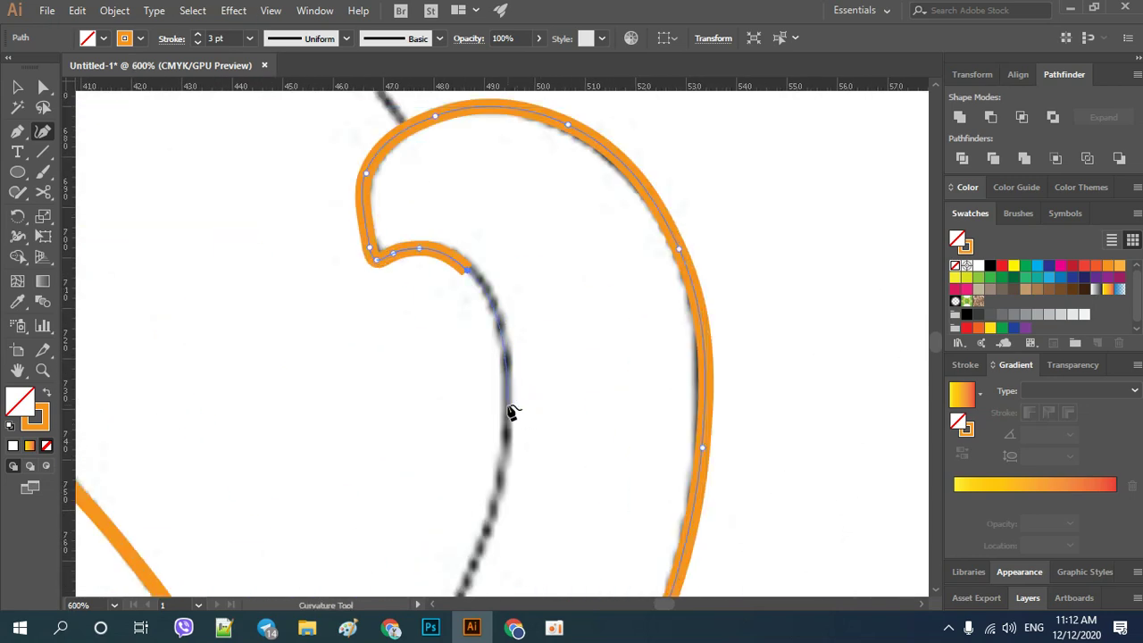
pyautogui.moveTo(510, 438); pyautogui.dragTo(588, 315)
pyautogui.click(548, 420)
# Finish the stem's inner line by ending the curve at the flame leaf's edge.
pyautogui.moveTo(548, 420); pyautogui.dragTo(684, 310)
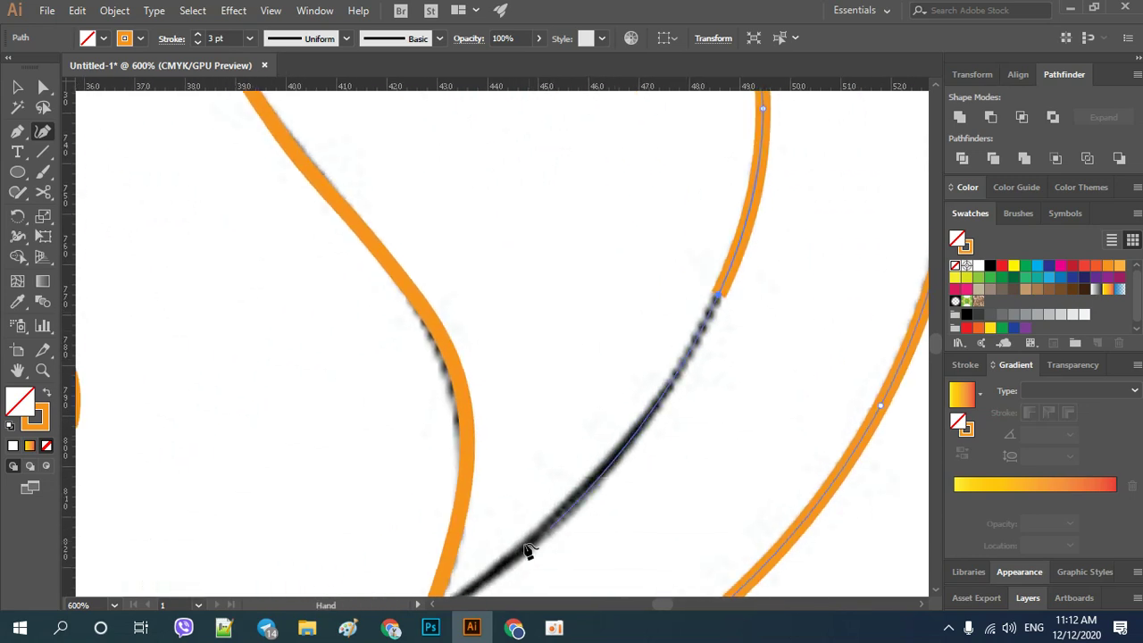
pyautogui.moveTo(528, 545); pyautogui.dragTo(613, 455)
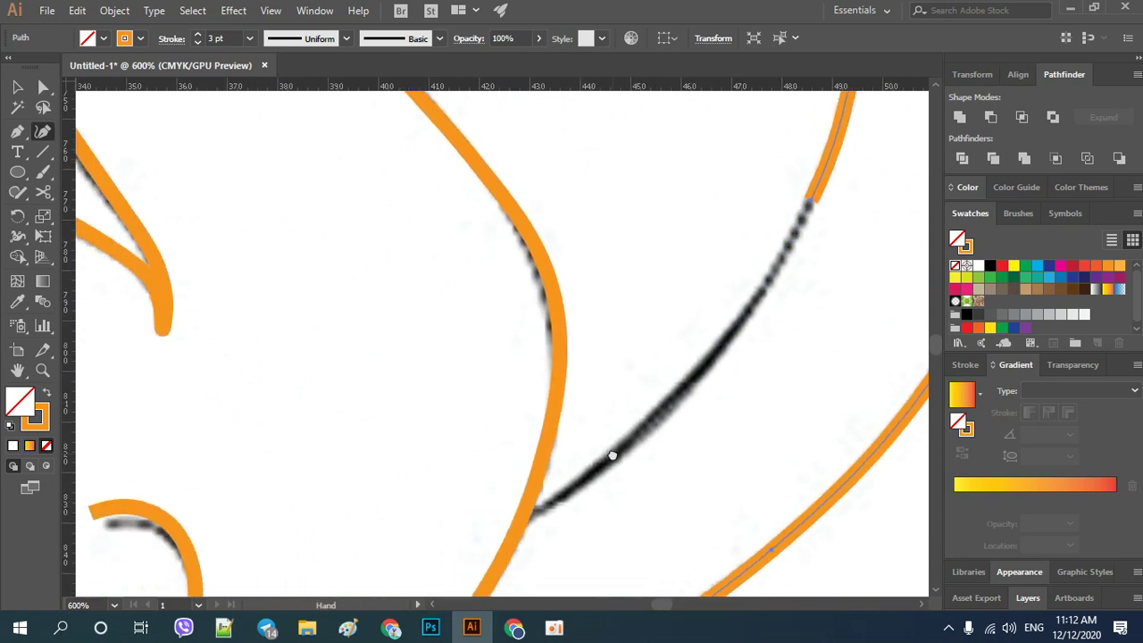
pyautogui.click(519, 526)
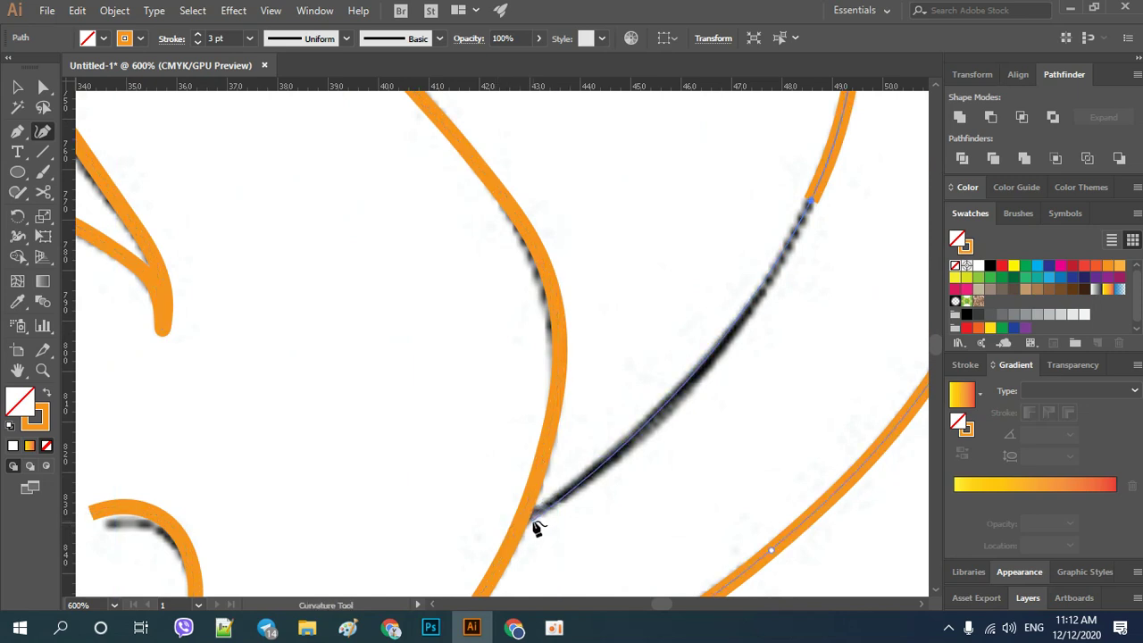
pyautogui.click(535, 520)
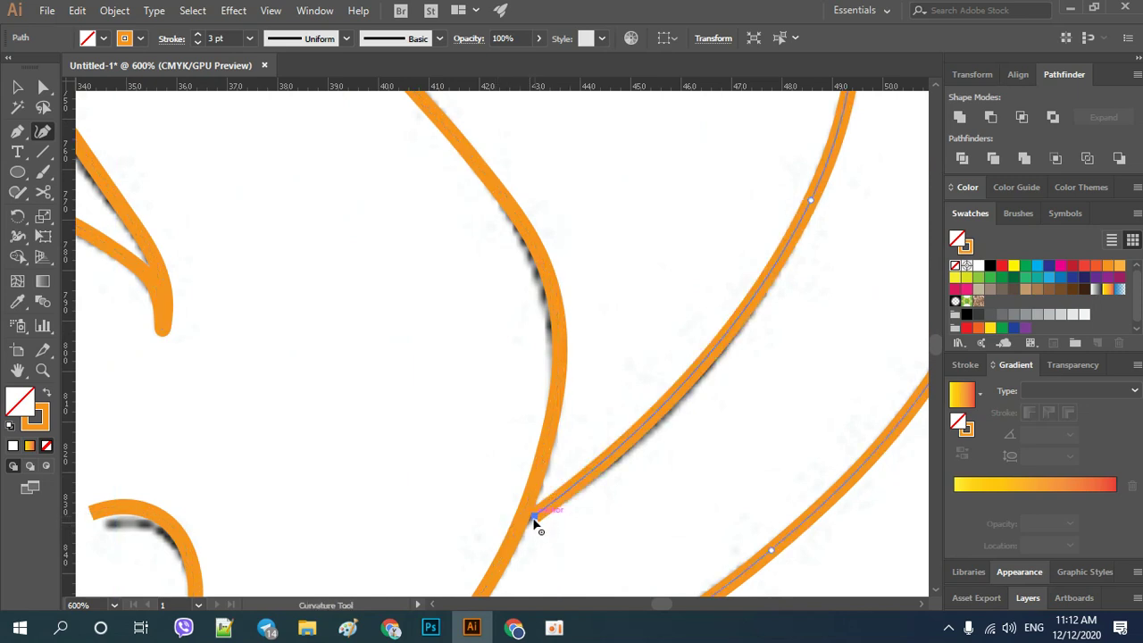
# Extend the inner line's end past the leaf edge and add an anchor on its last stretch to fit the sketch.
pyautogui.scroll(-4, 497, 533)
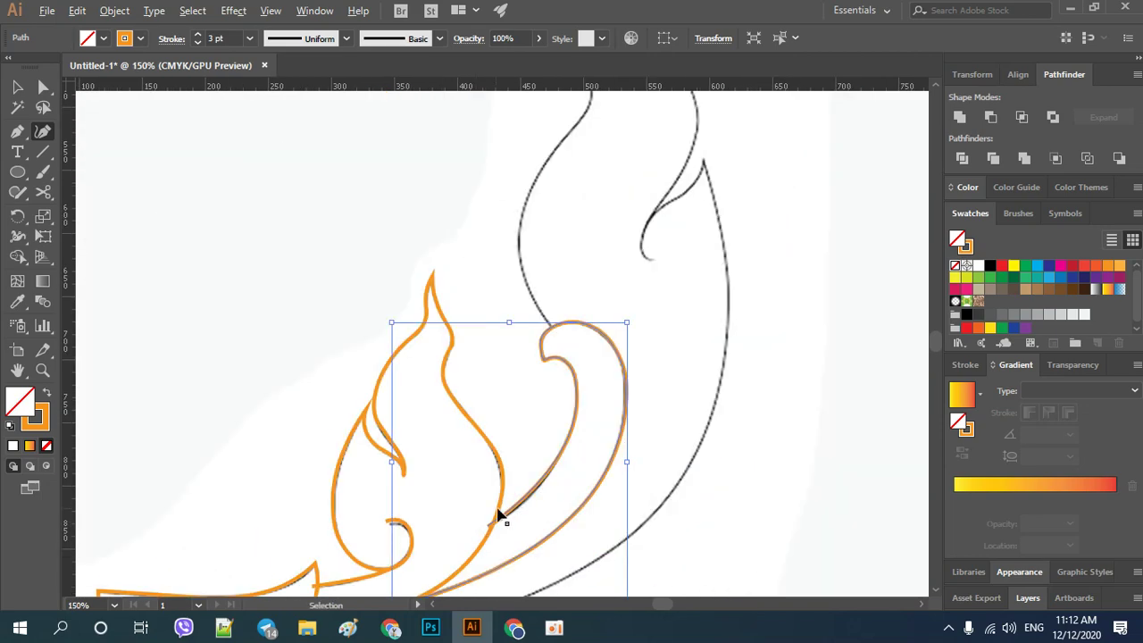
pyautogui.scroll(3, 522, 517)
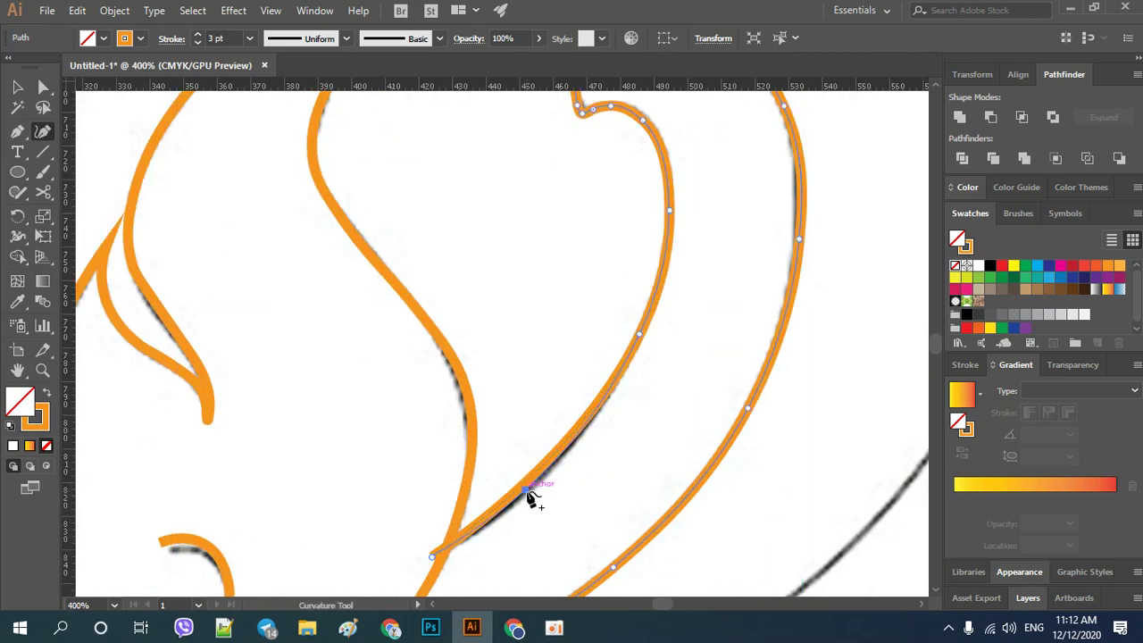
pyautogui.scroll(-3, 390, 506)
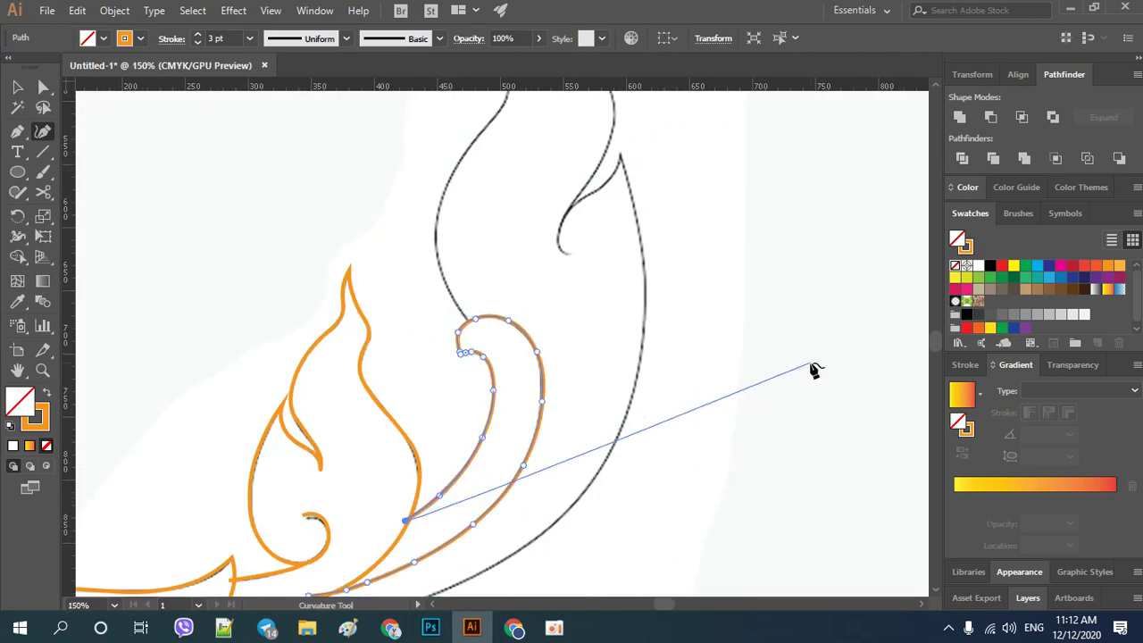
pyautogui.press('Escape')
pyautogui.scroll(-2, 763, 196)
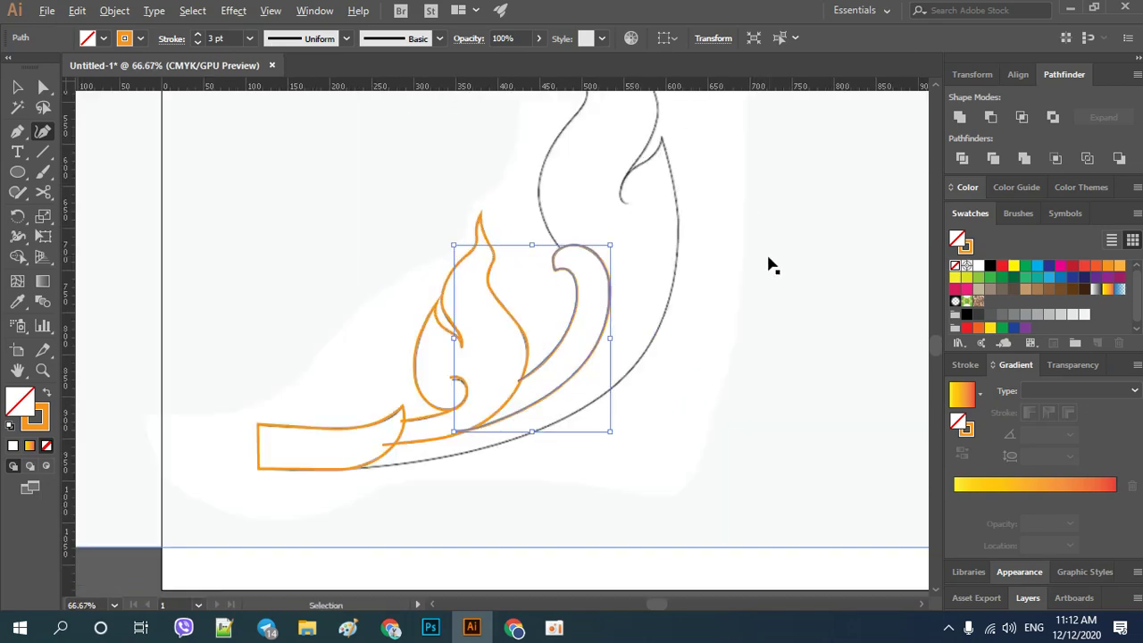
pyautogui.scroll(2, 769, 257)
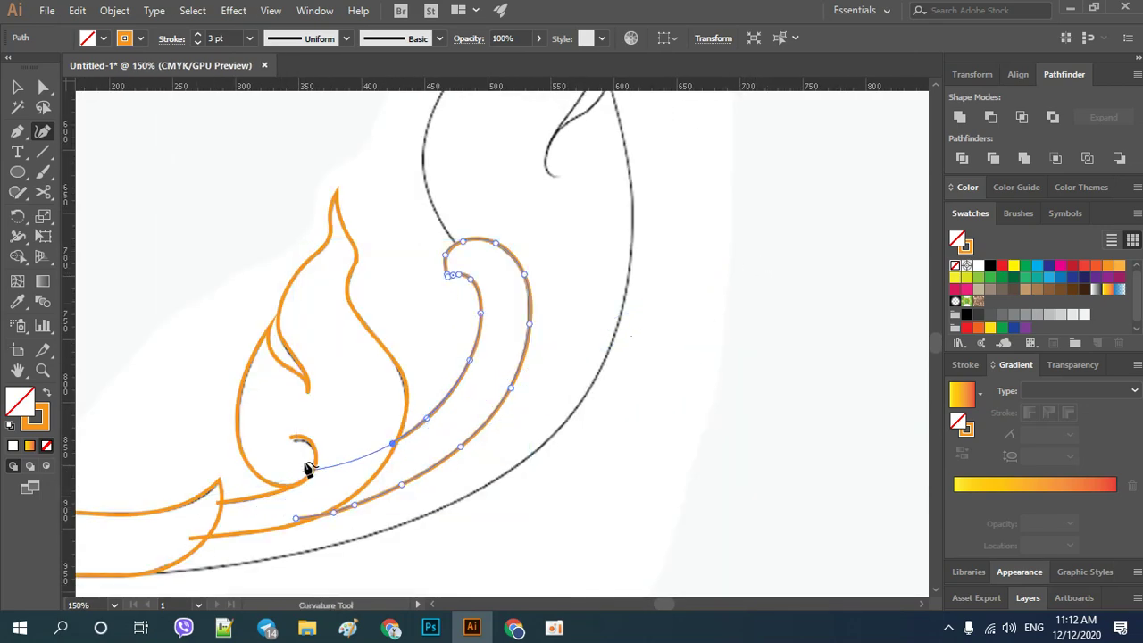
pyautogui.scroll(-3, 360, 475)
pyautogui.hscroll(-2, 360, 476)
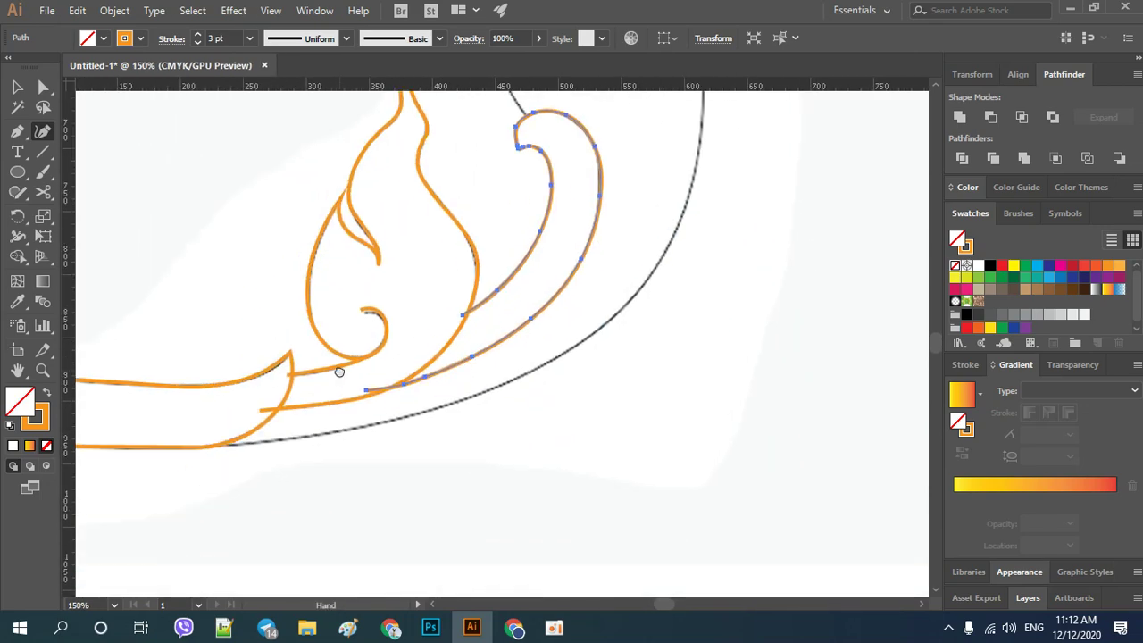
pyautogui.press('Escape')
pyautogui.click(188, 460)
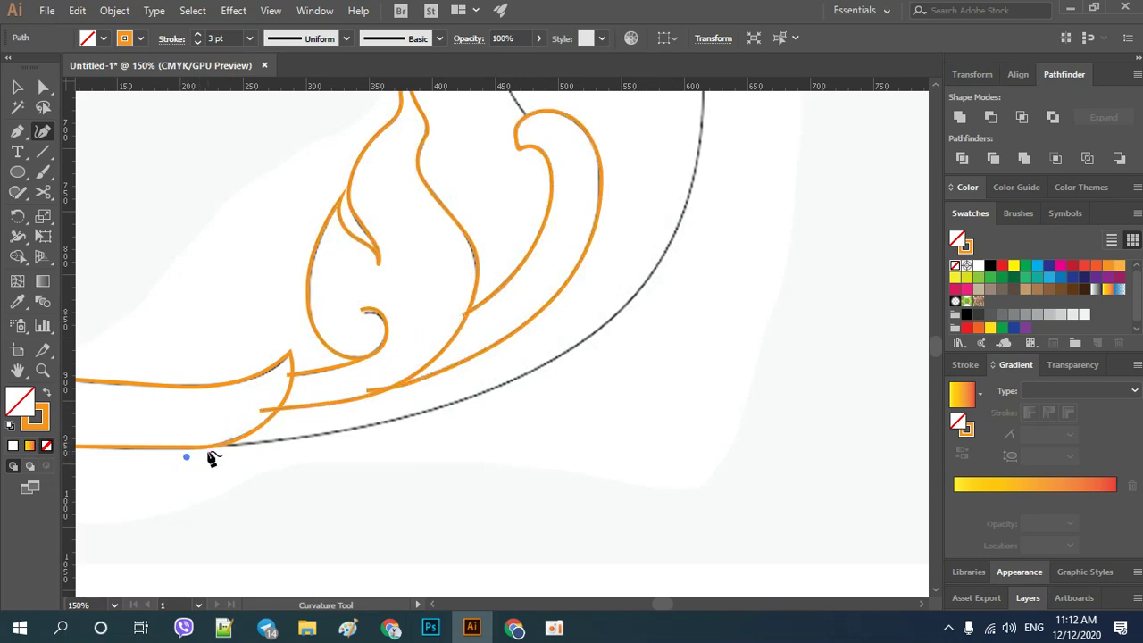
pyautogui.scroll(1, 213, 459)
pyautogui.hotkey('ctrl', 'z')
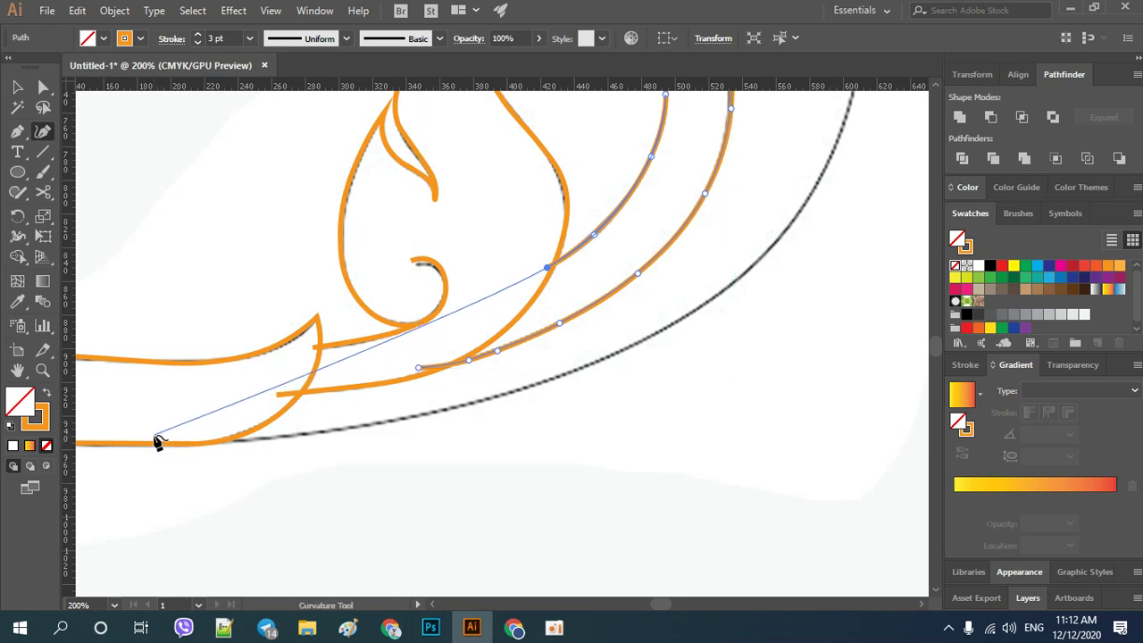
# Start a new curve inside the stem base and trace the first stretch of the ornament's long lower outer edge.
pyautogui.click(155, 437)
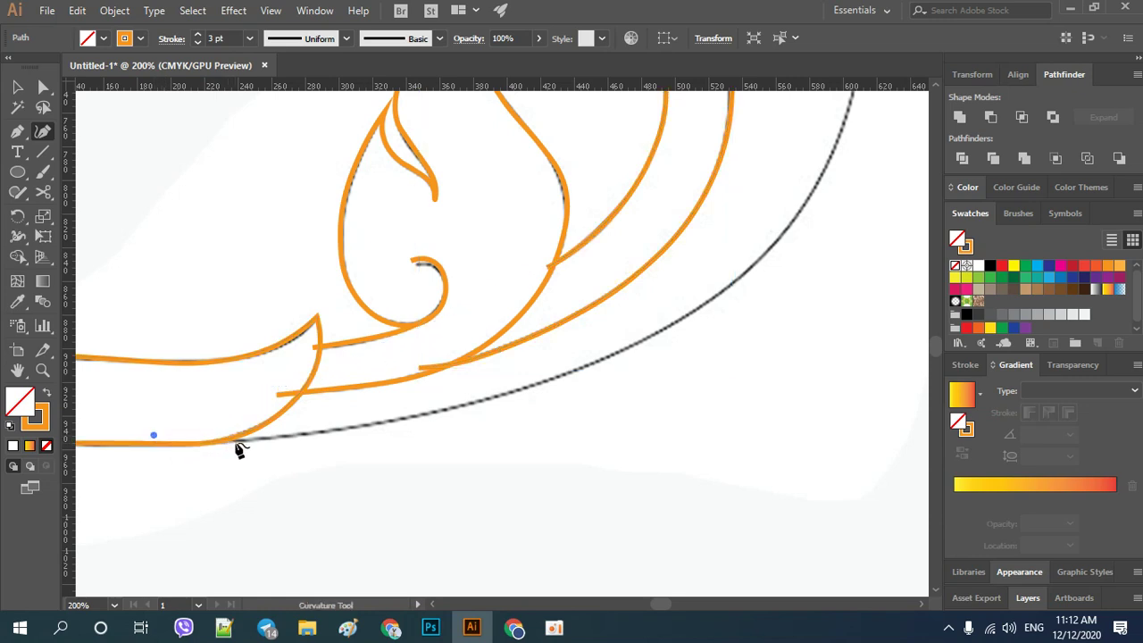
pyautogui.click(313, 434)
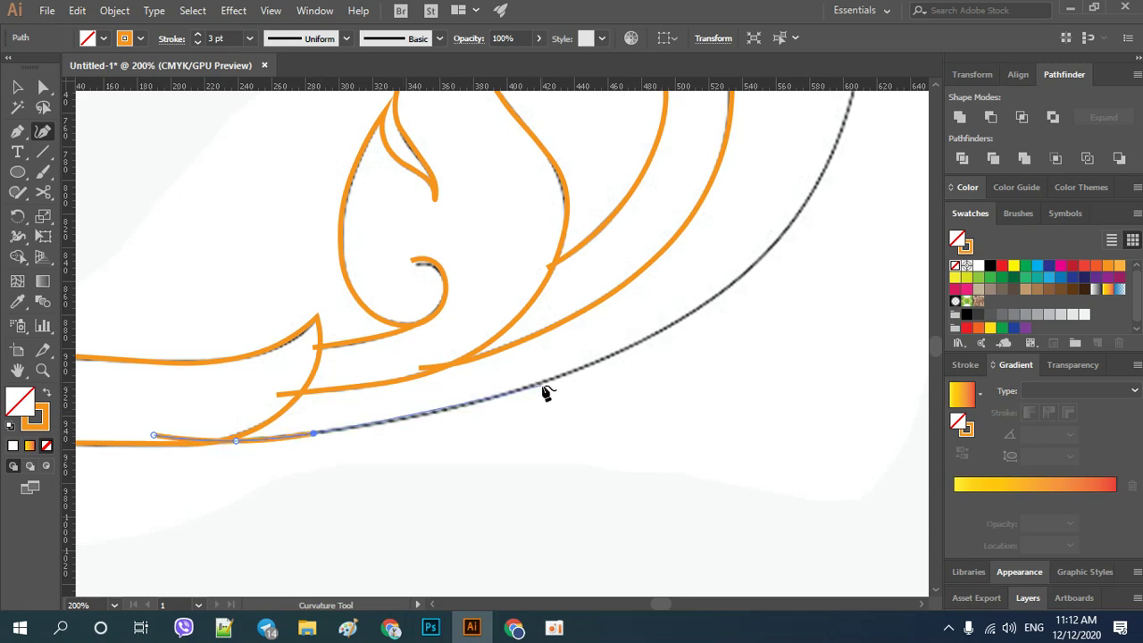
pyautogui.click(392, 422)
pyautogui.hotkey('ctrl', '=')
pyautogui.click(736, 336)
pyautogui.moveTo(738, 332); pyautogui.dragTo(235, 523)
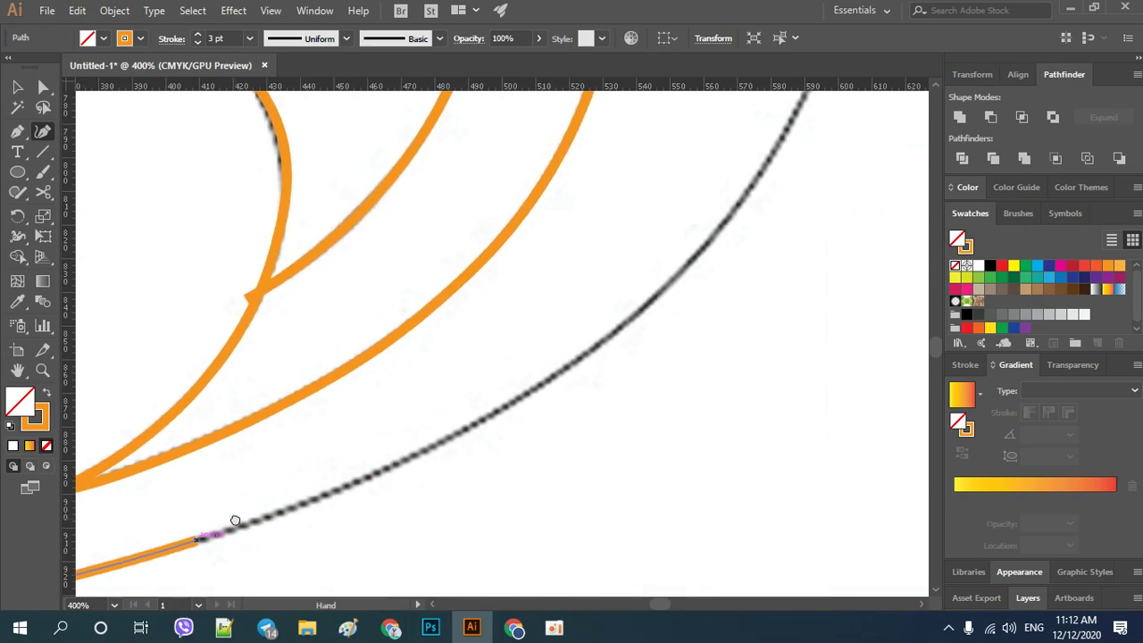
# Continue the outer edge curve around the ornament's lower-right bend, following the sketch upward past the hooked stem.
pyautogui.click(539, 394)
pyautogui.hotkey('ctrl', '-')
pyautogui.hotkey('ctrl', '-')
pyautogui.hotkey('ctrl', '-')
pyautogui.hotkey('ctrl', '-')
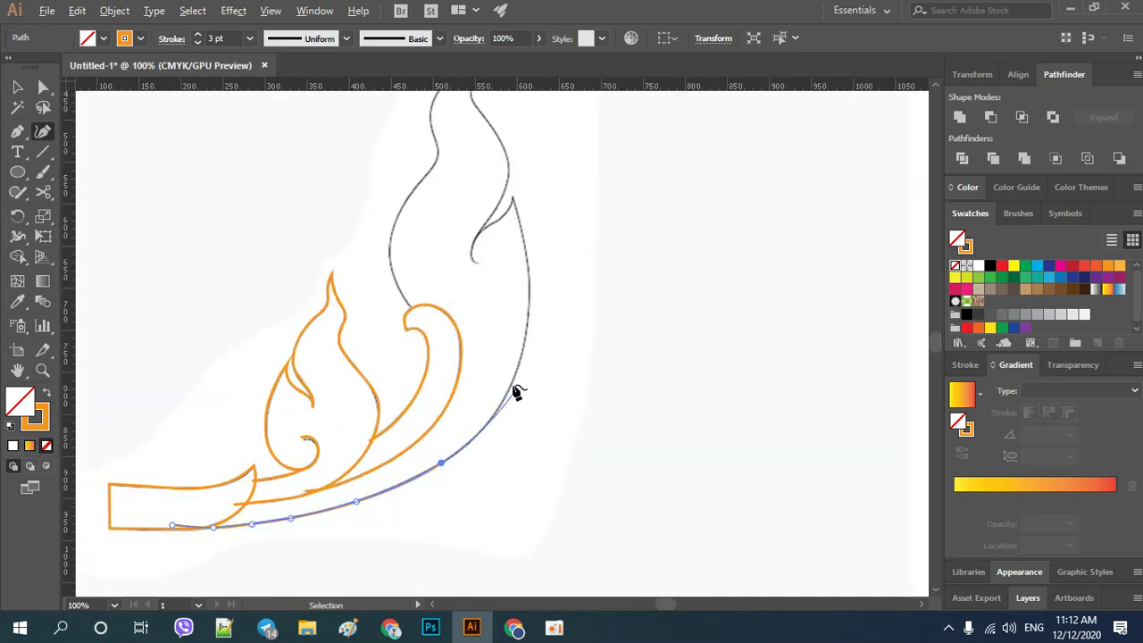
pyautogui.hotkey('ctrl', '=')
pyautogui.hotkey('ctrl', '=')
pyautogui.click(493, 413)
pyautogui.click(533, 295)
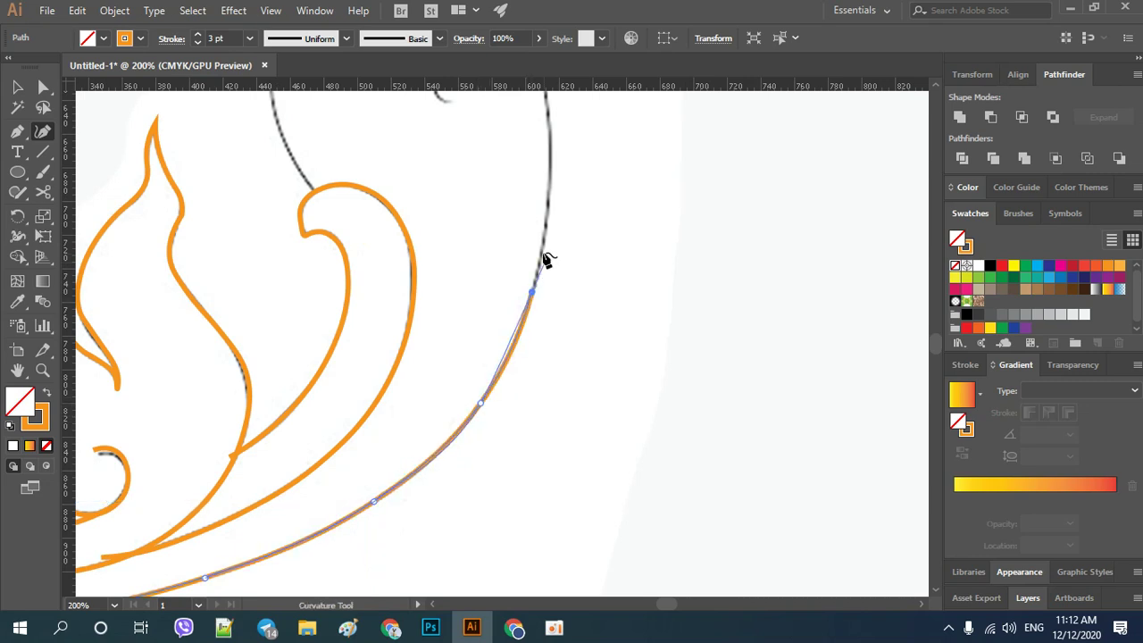
# Carry the outer edge curve up the ornament's right side to the pointed tip of the small side lobe.
pyautogui.moveTo(544, 258); pyautogui.dragTo(506, 461)
pyautogui.click(520, 367)
pyautogui.moveTo(498, 304); pyautogui.dragTo(538, 449)
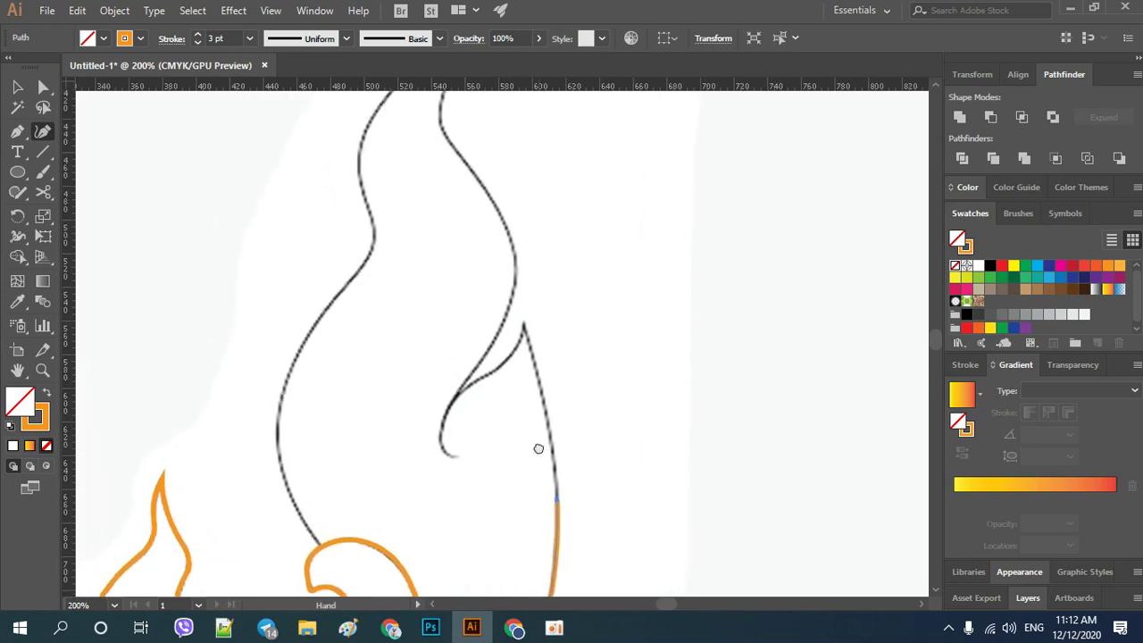
pyautogui.click(526, 322)
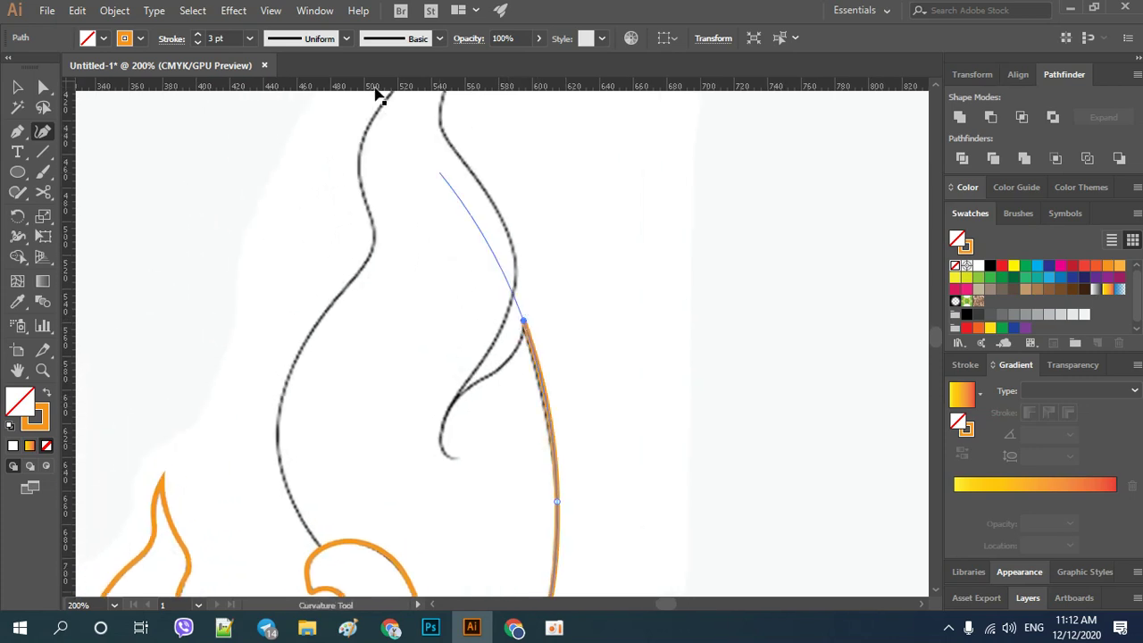
# Turn the side lobe's tip into a corner and trace its inner edge down to the junction with the large flame.
pyautogui.hotkey('ctrl', '-')
pyautogui.hotkey('ctrl', '-')
pyautogui.hotkey('ctrl', '-')
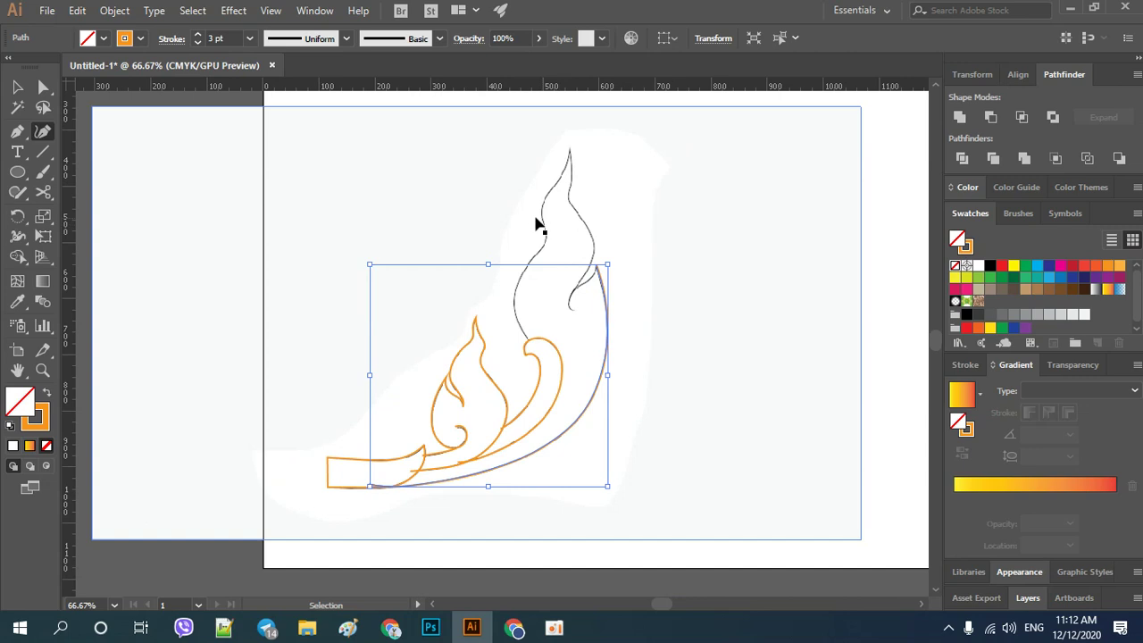
pyautogui.hotkey('ctrl', '+')
pyautogui.hotkey('ctrl', '+')
pyautogui.hotkey('ctrl', '+')
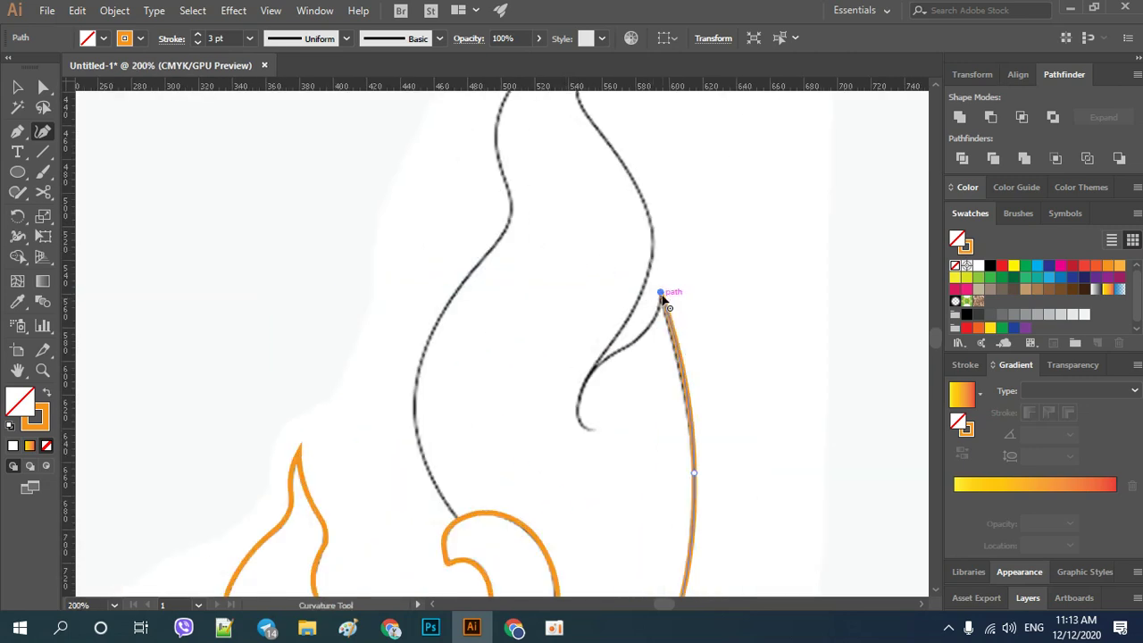
pyautogui.click(621, 351)
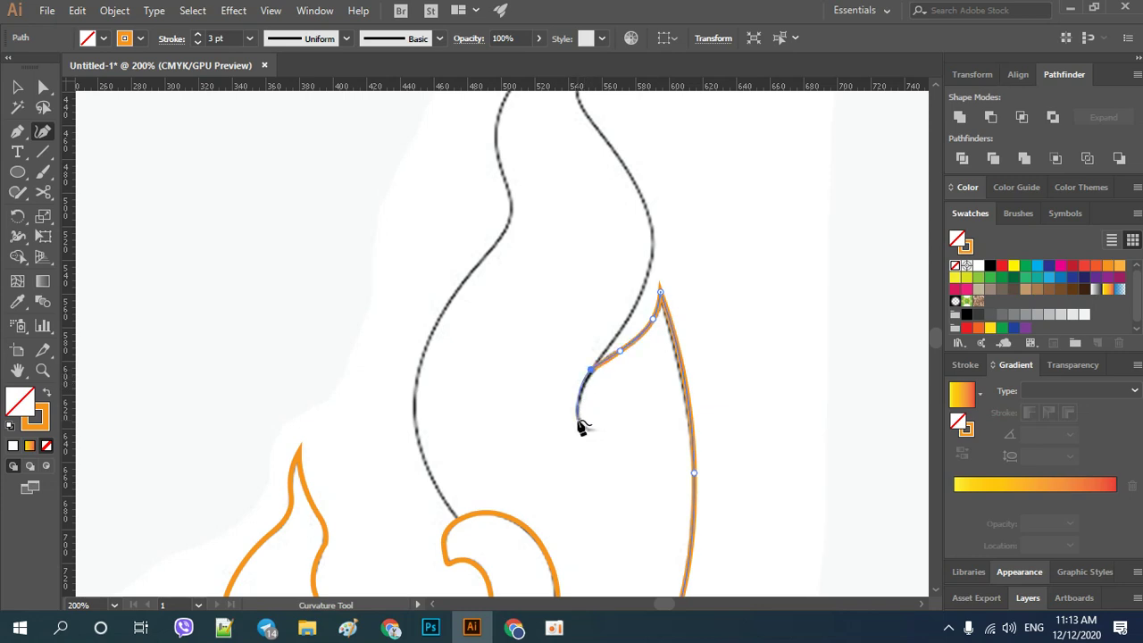
pyautogui.click(576, 418)
pyautogui.click(596, 434)
pyautogui.hotkey('ctrl', 'z')
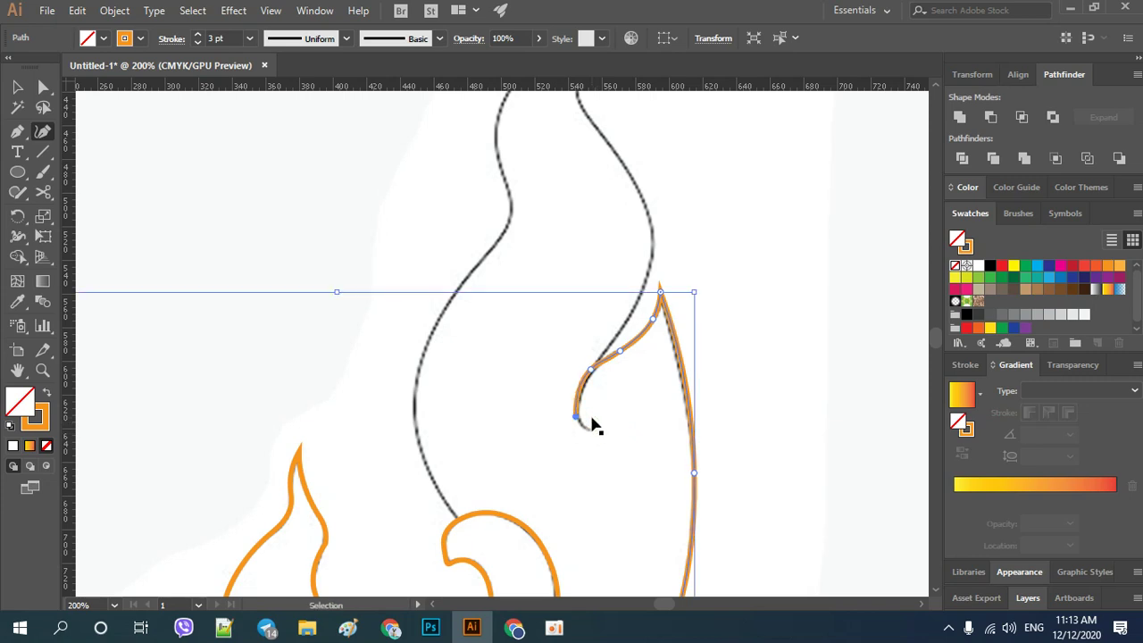
pyautogui.scroll(3, 593, 417)
pyautogui.hotkey('ctrl', 'z')
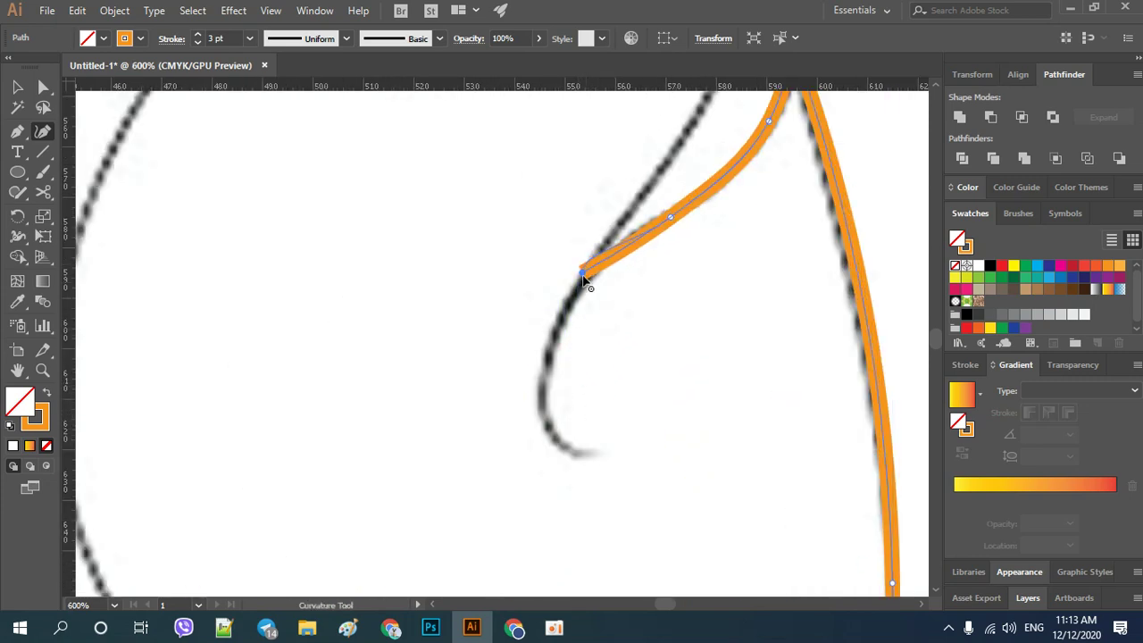
# Trace the side lobe's small curl past its sketched end, adjust the anchor at its bend, and finish the path.
pyautogui.click(542, 384)
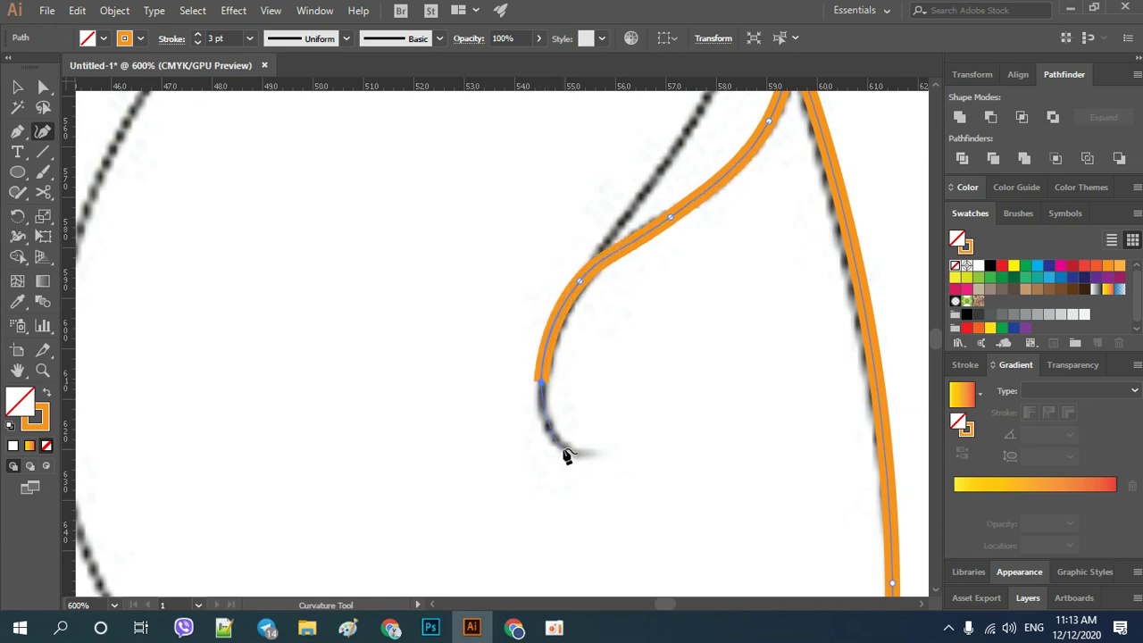
pyautogui.click(552, 436)
pyautogui.click(591, 456)
pyautogui.hotkey('ctrl', 'z')
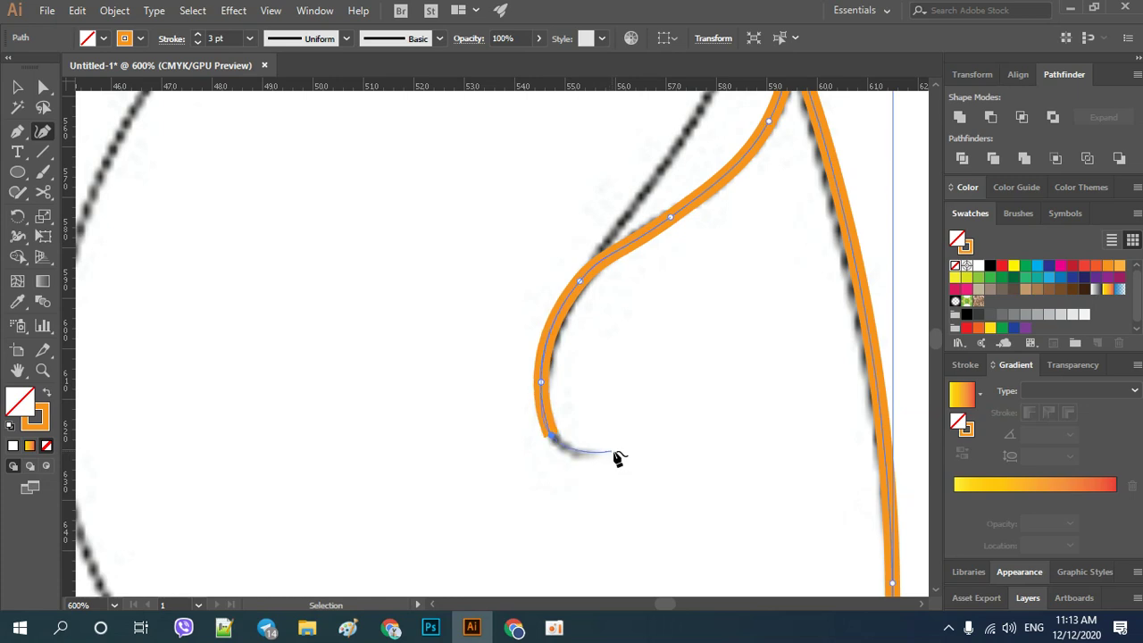
pyautogui.click(628, 464)
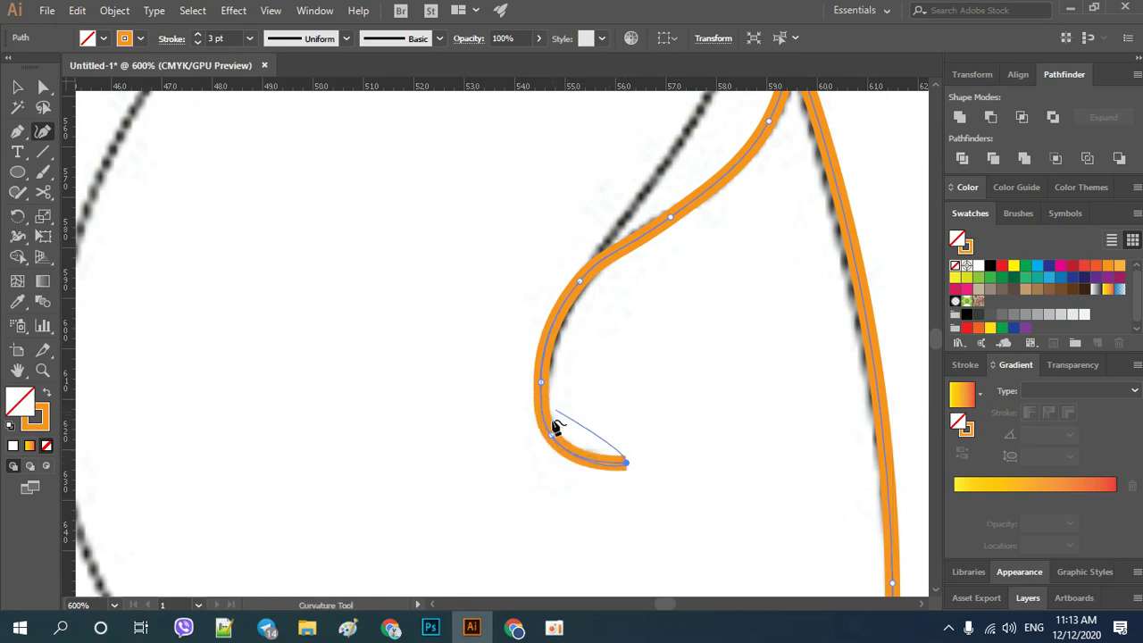
pyautogui.moveTo(552, 434); pyautogui.dragTo(551, 427)
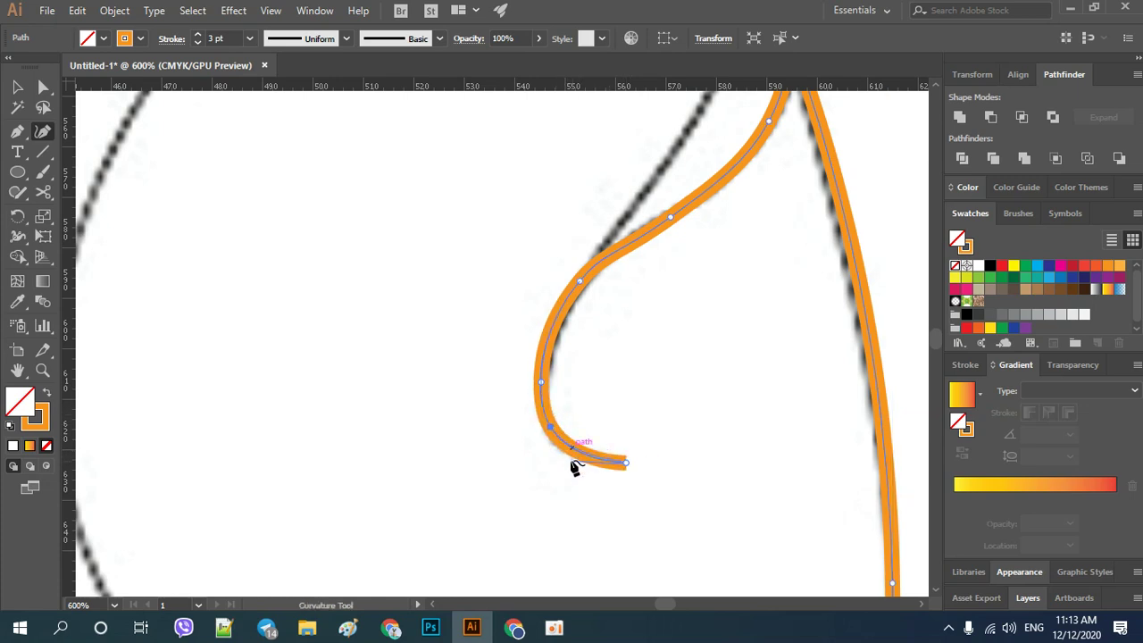
pyautogui.press('Escape')
# Start a new curve at the side lobe junction and trace the lower stretch of the large flame's right edge.
pyautogui.moveTo(603, 247); pyautogui.dragTo(474, 401)
pyautogui.press('Escape')
pyautogui.click(472, 411)
pyautogui.moveTo(585, 279); pyautogui.dragTo(505, 395)
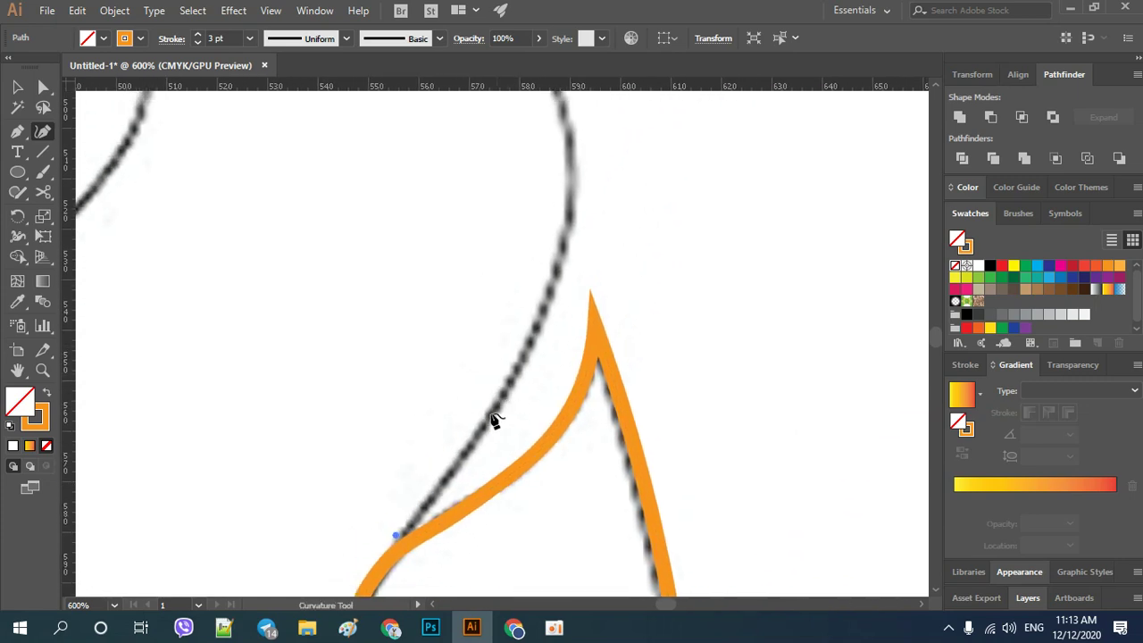
pyautogui.click(474, 440)
pyautogui.click(547, 291)
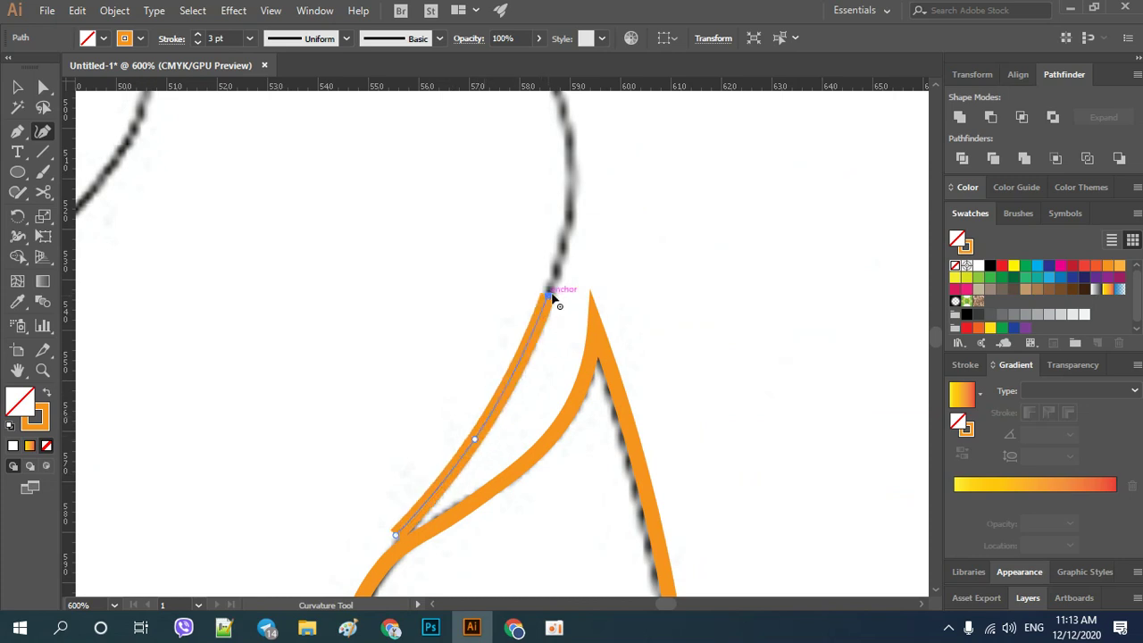
# Continue the large flame's right edge around its outward bulge and up to the inward bend below the tip.
pyautogui.moveTo(574, 240); pyautogui.dragTo(505, 454)
pyautogui.click(505, 336)
pyautogui.moveTo(511, 289); pyautogui.dragTo(584, 452)
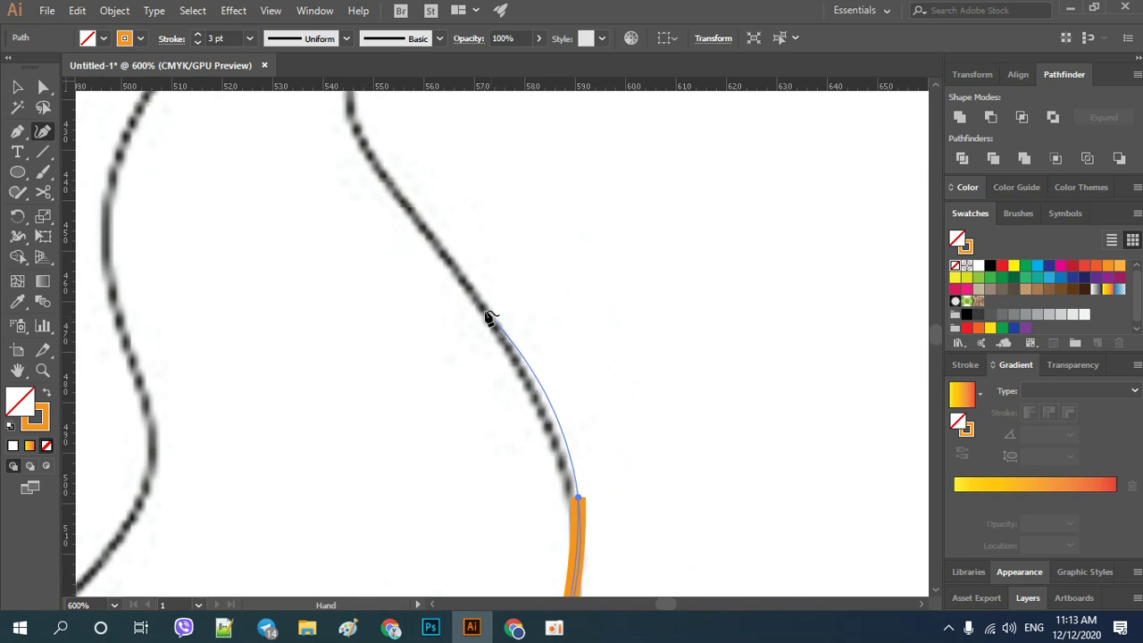
pyautogui.click(471, 293)
pyautogui.hotkey('ctrl', '-')
pyautogui.hotkey('ctrl', '-')
pyautogui.hotkey('ctrl', '-')
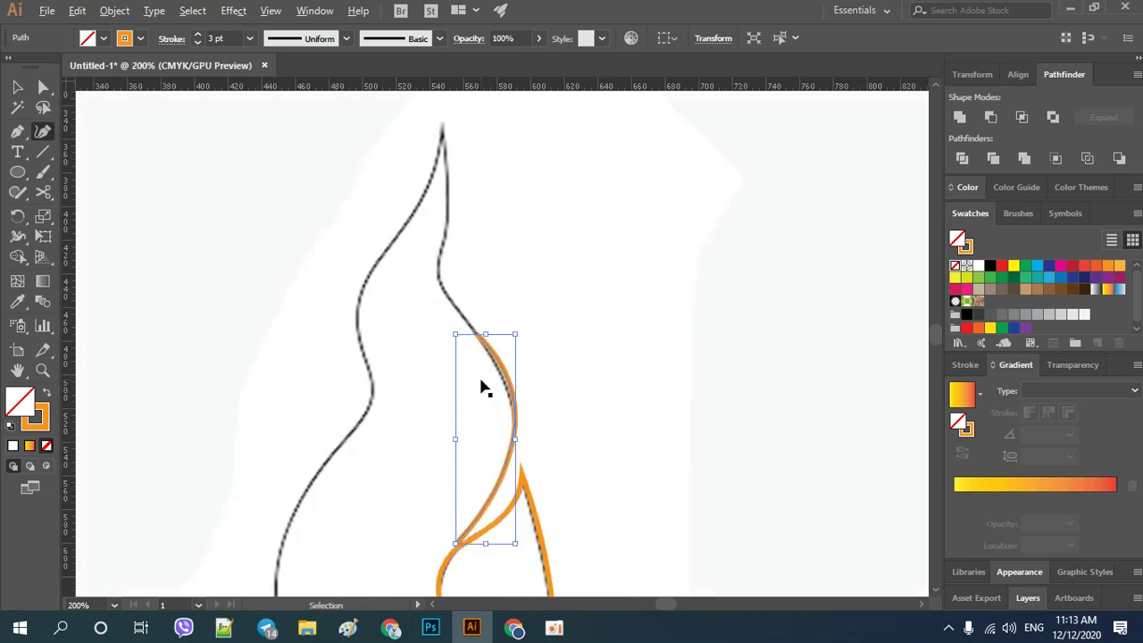
pyautogui.click(444, 295)
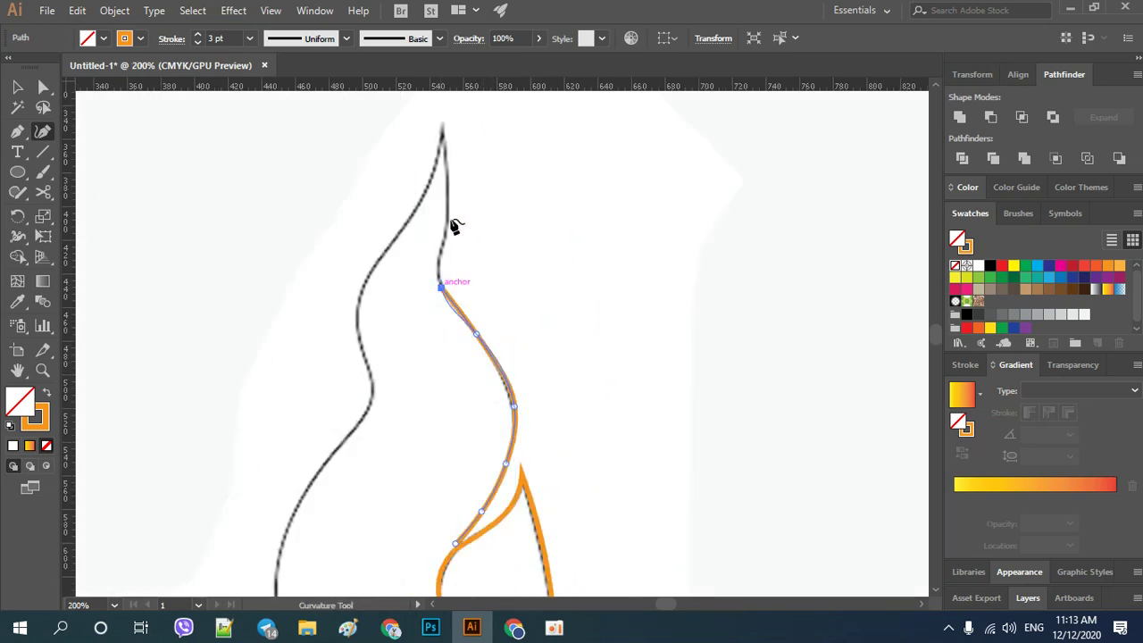
# Trace the large flame's right edge from the inward bend up to its pointed tip.
pyautogui.hotkey('ctrl', '+')
pyautogui.click(473, 302)
pyautogui.click(470, 214)
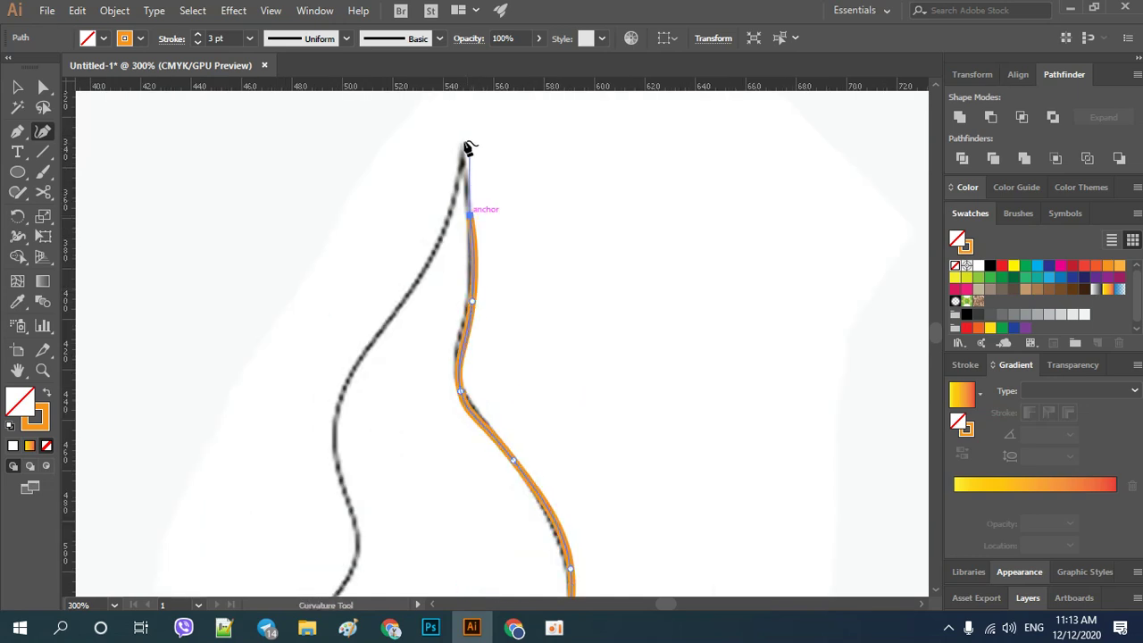
pyautogui.click(462, 141)
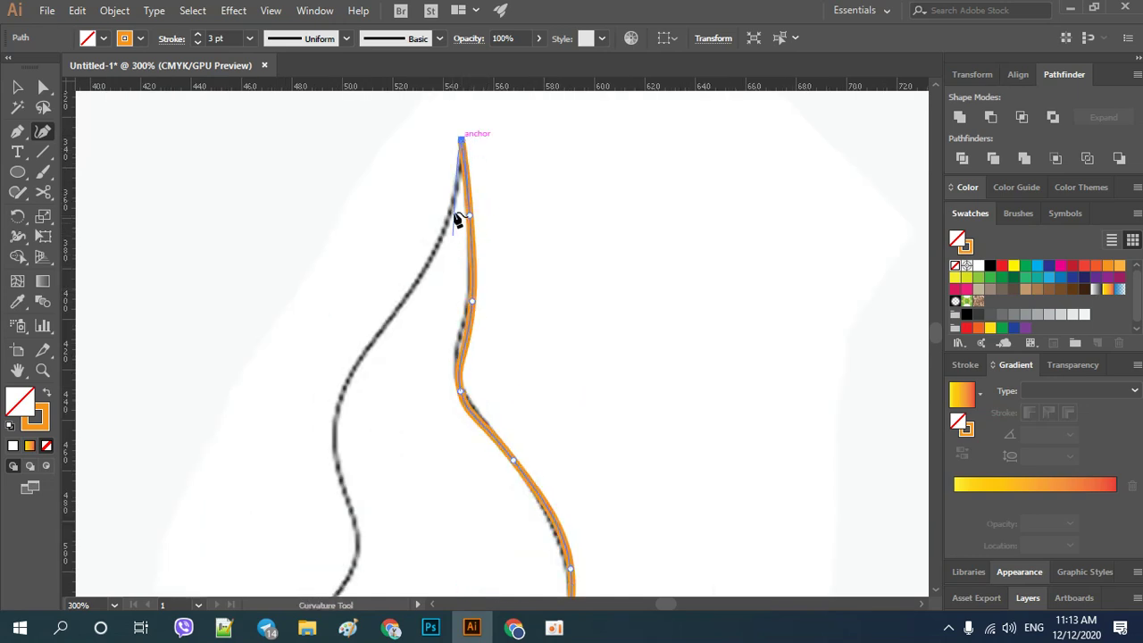
# Turn the curve sharply at the large flame's tip and trace its left edge down through the inward bend.
pyautogui.click(458, 184)
pyautogui.hotkey('ctrl', '-')
pyautogui.hotkey('ctrl', '-')
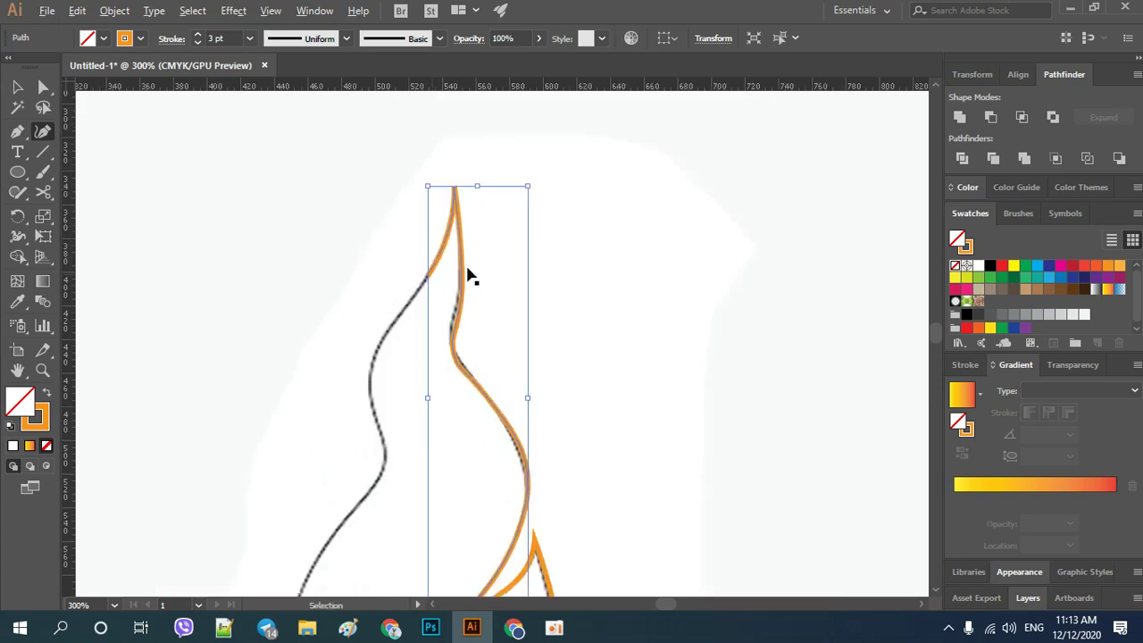
pyautogui.click(399, 323)
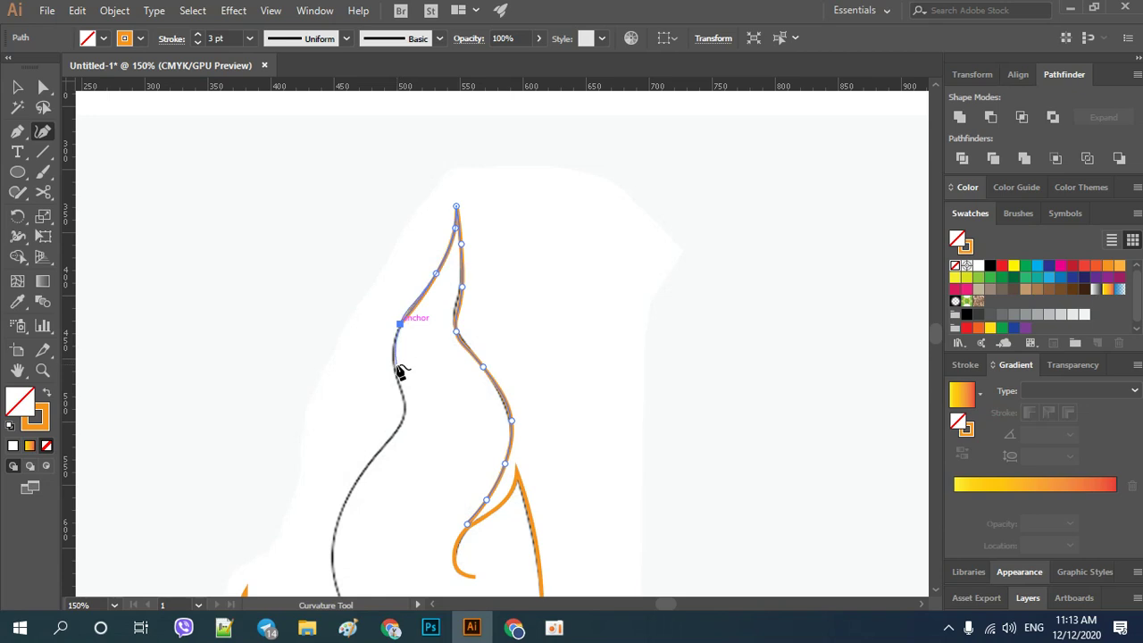
pyautogui.click(394, 366)
pyautogui.click(404, 400)
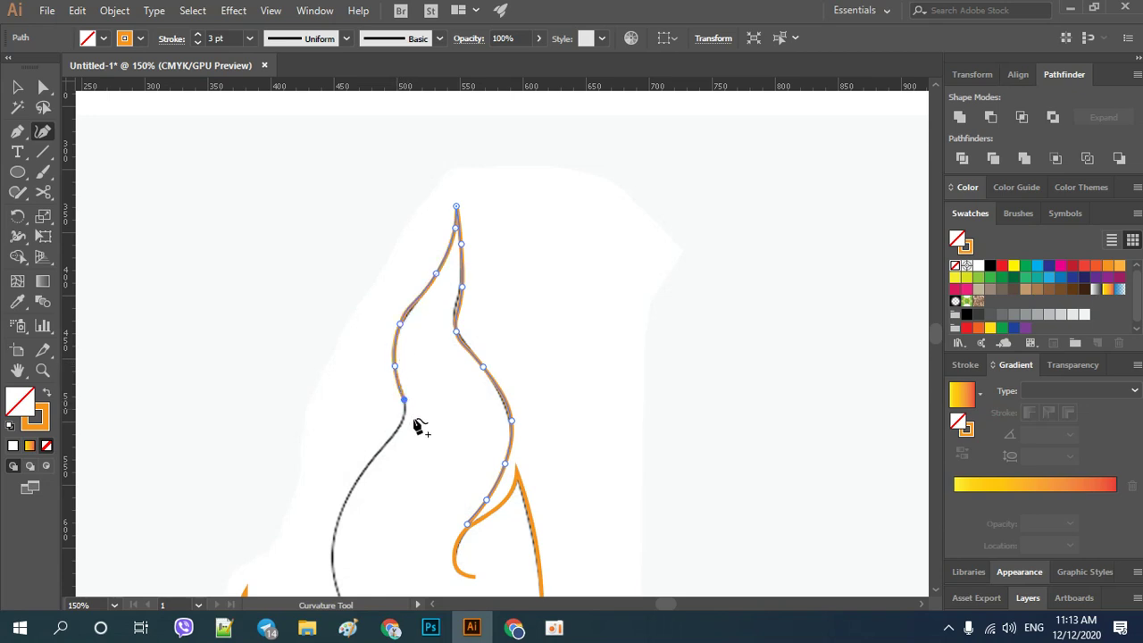
# Adjust the curve's last point below the inward bend and trace the first part of the large flame's diagonal left edge.
pyautogui.hotkey('ctrl', '+')
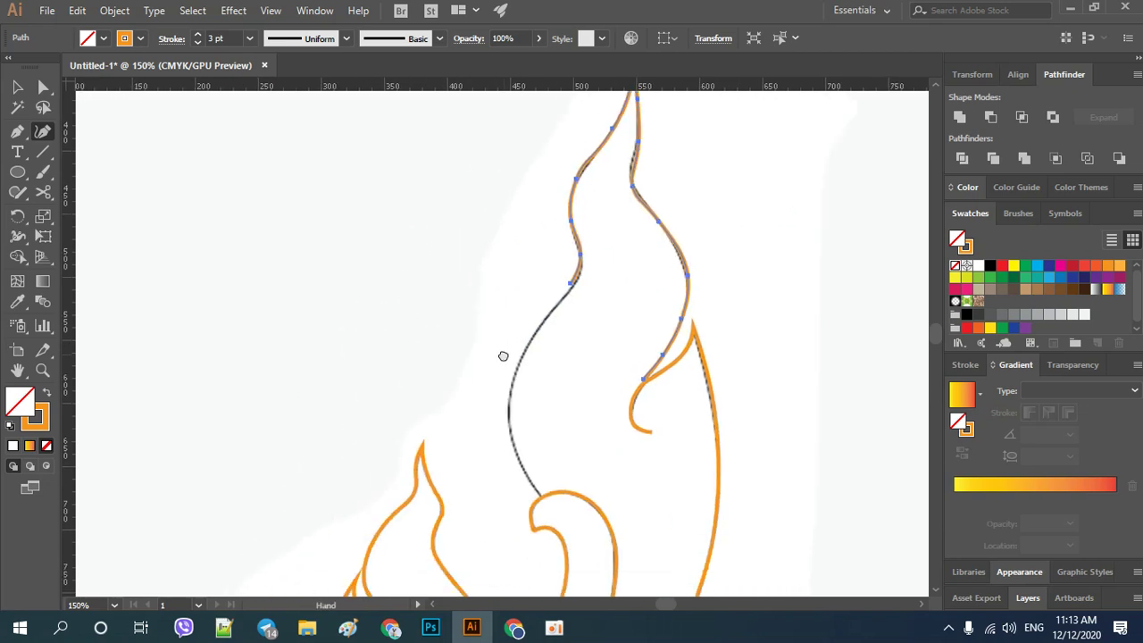
pyautogui.hotkey('ctrl', '+')
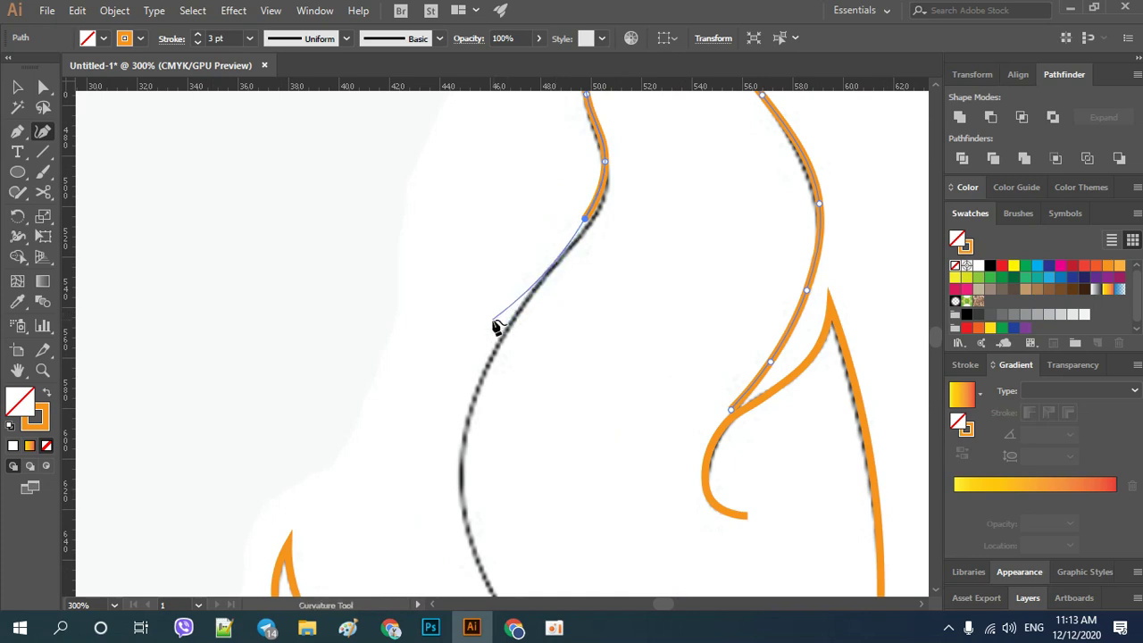
pyautogui.click(586, 226)
pyautogui.click(555, 261)
pyautogui.hotkey('ctrl', 'z')
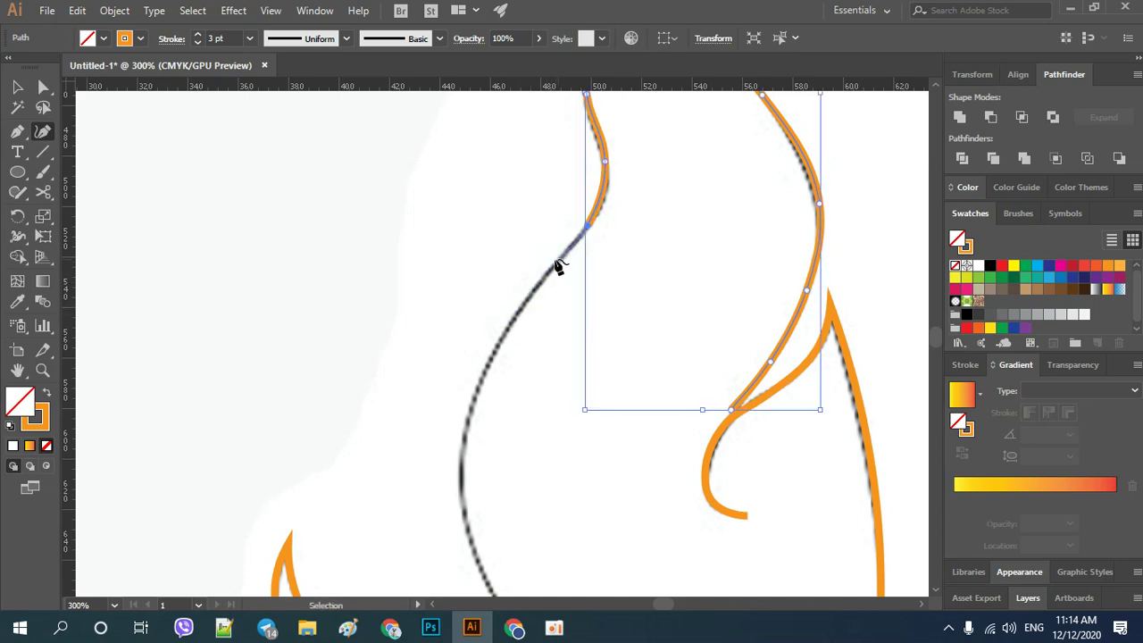
pyautogui.click(551, 268)
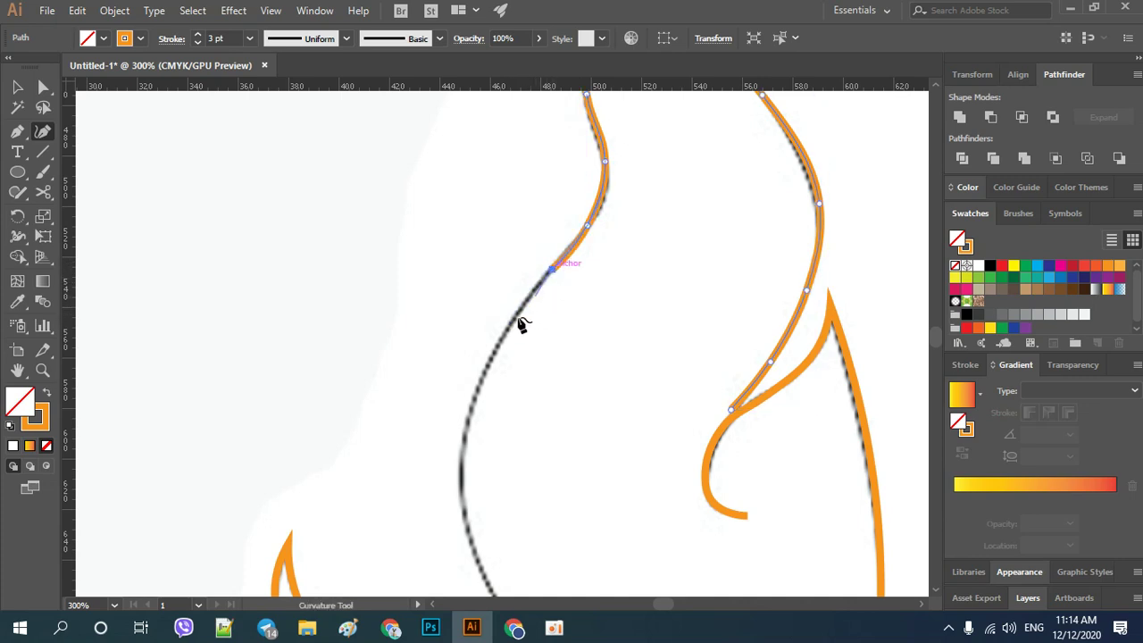
# Continue the large flame's left edge around its wide bulge and end it just inside the stem's hooked top.
pyautogui.click(506, 329)
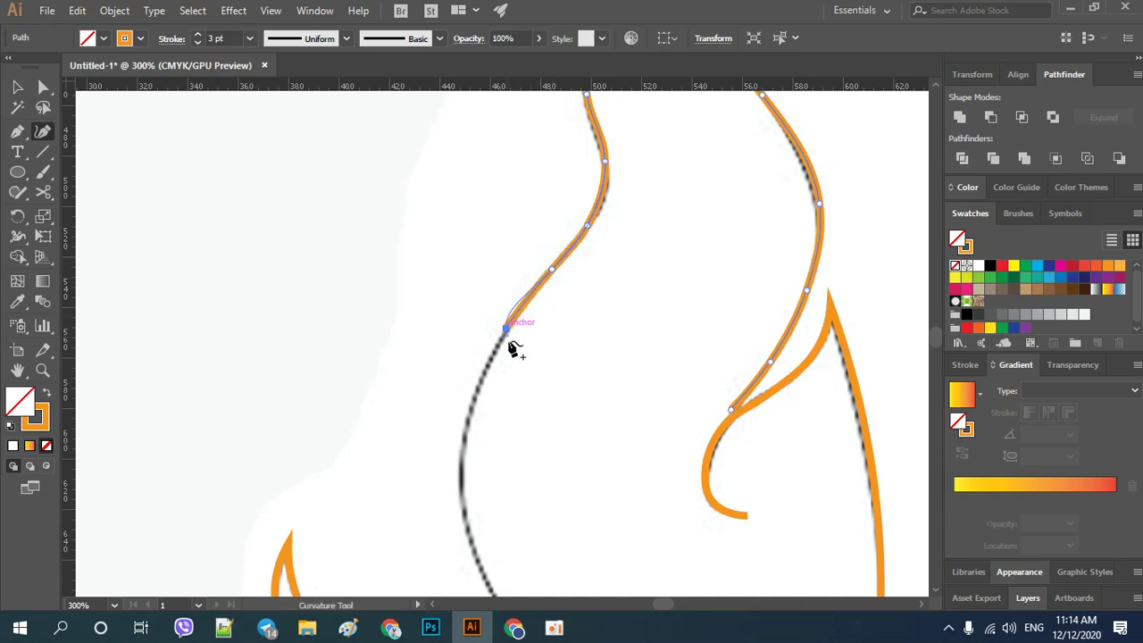
pyautogui.click(471, 403)
pyautogui.scroll(-3, 481, 452)
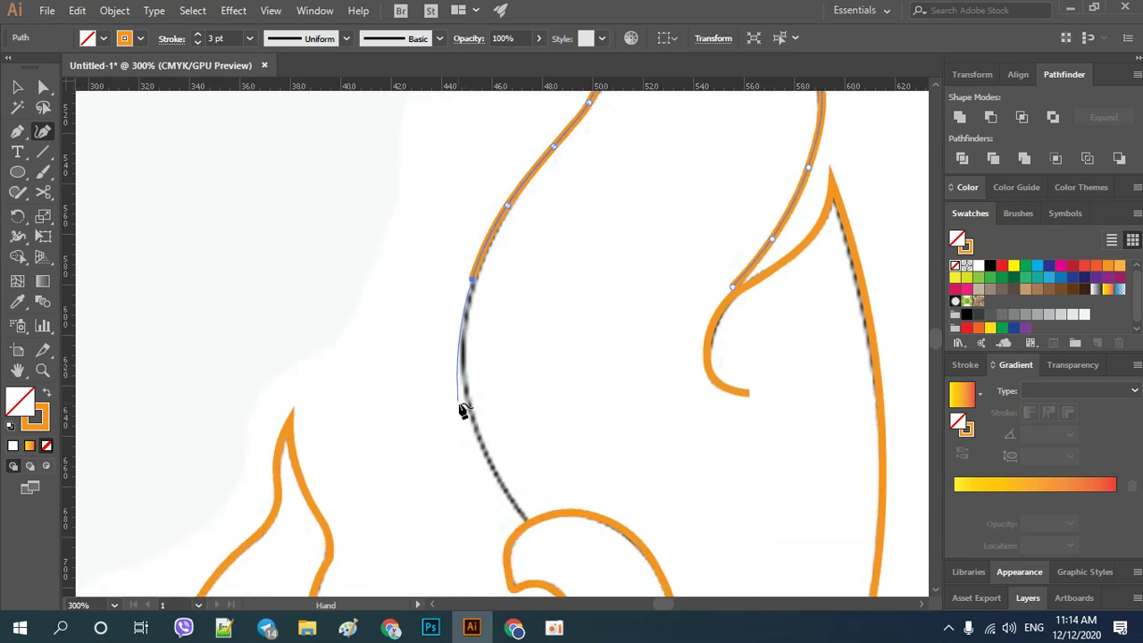
pyautogui.click(468, 407)
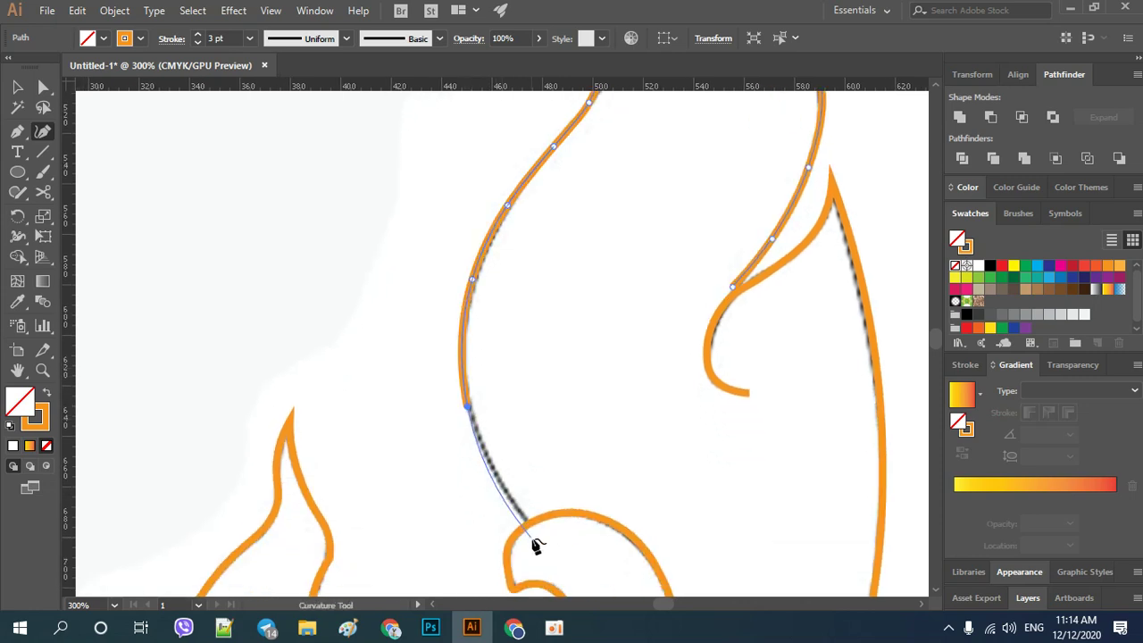
pyautogui.scroll(-5, 484, 480)
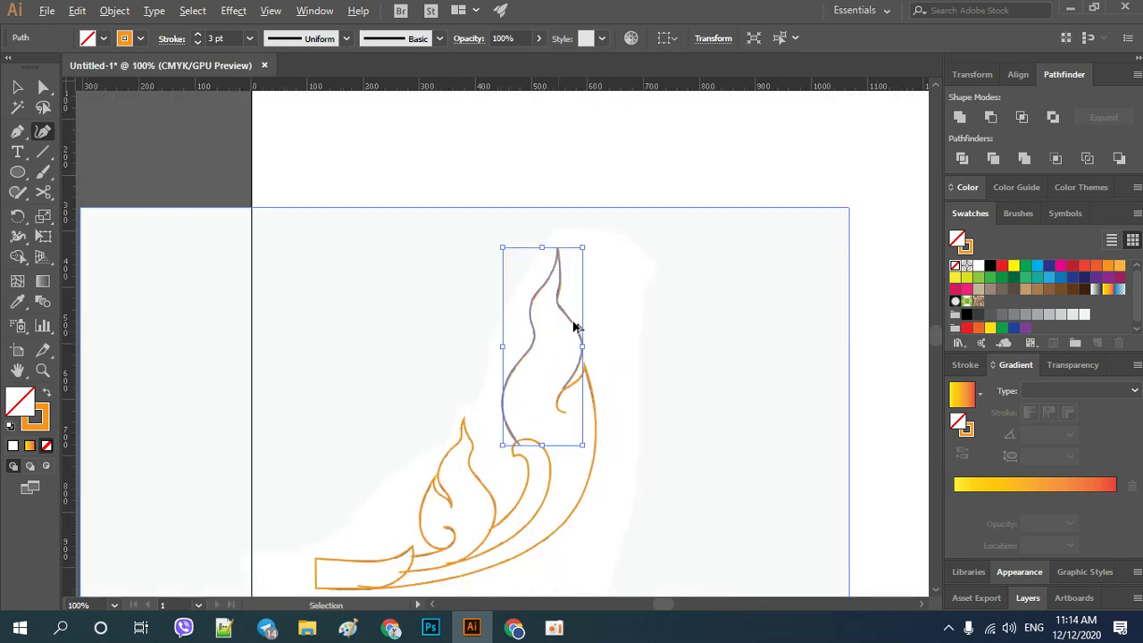
# Move the sketch image to the right, clear of the traced orange outlines, and deselect it.
pyautogui.press('v')
pyautogui.click(676, 334)
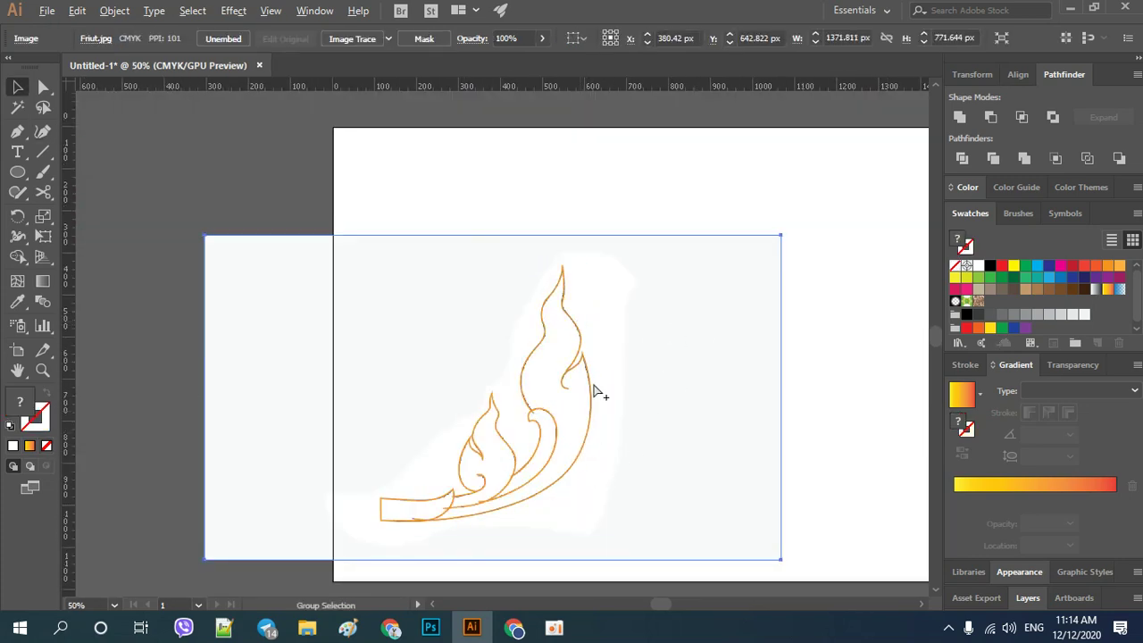
pyautogui.moveTo(286, 326); pyautogui.dragTo(761, 323)
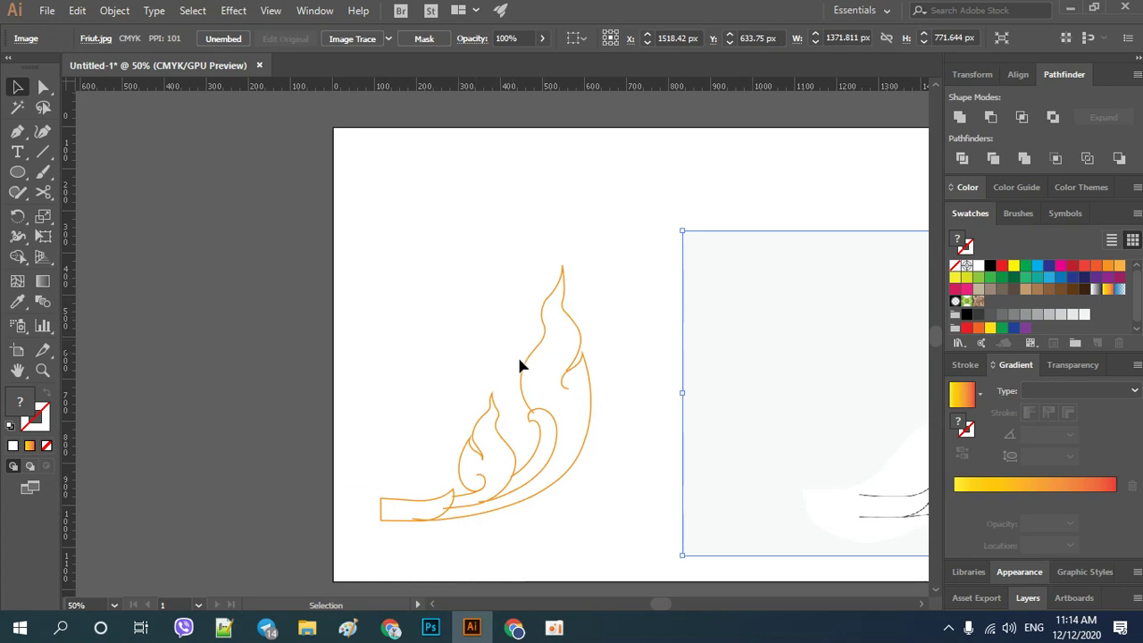
pyautogui.scroll(-1, 349, 241)
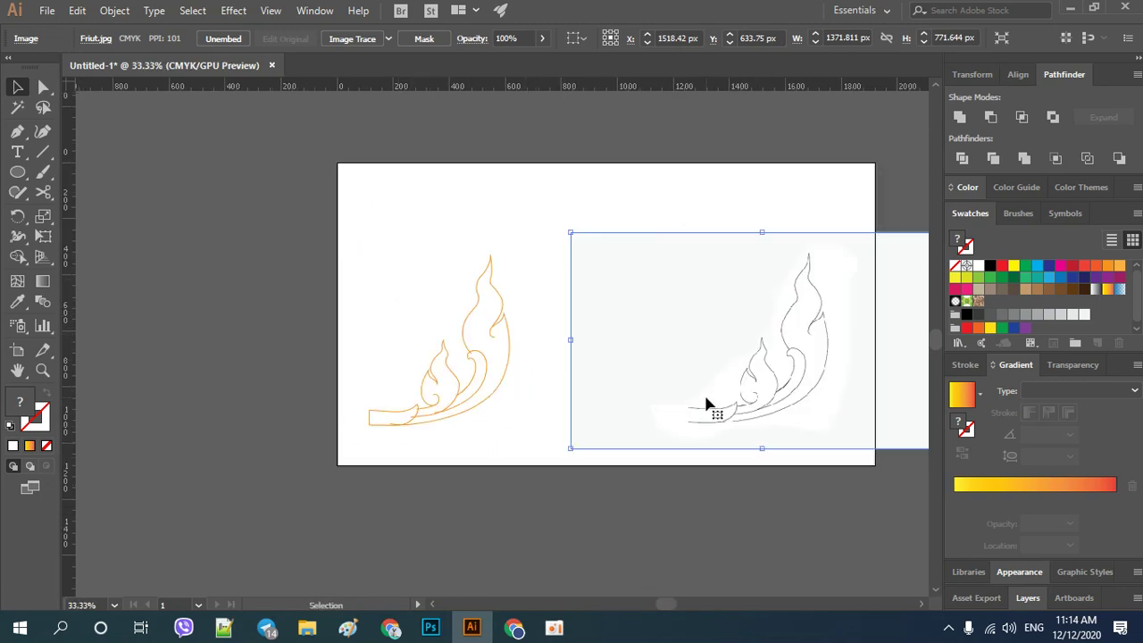
pyautogui.click(527, 222)
# Move the outer edge curve's loose end onto the bottom edge of the base with the Curvature tool.
pyautogui.scroll(4, 447, 388)
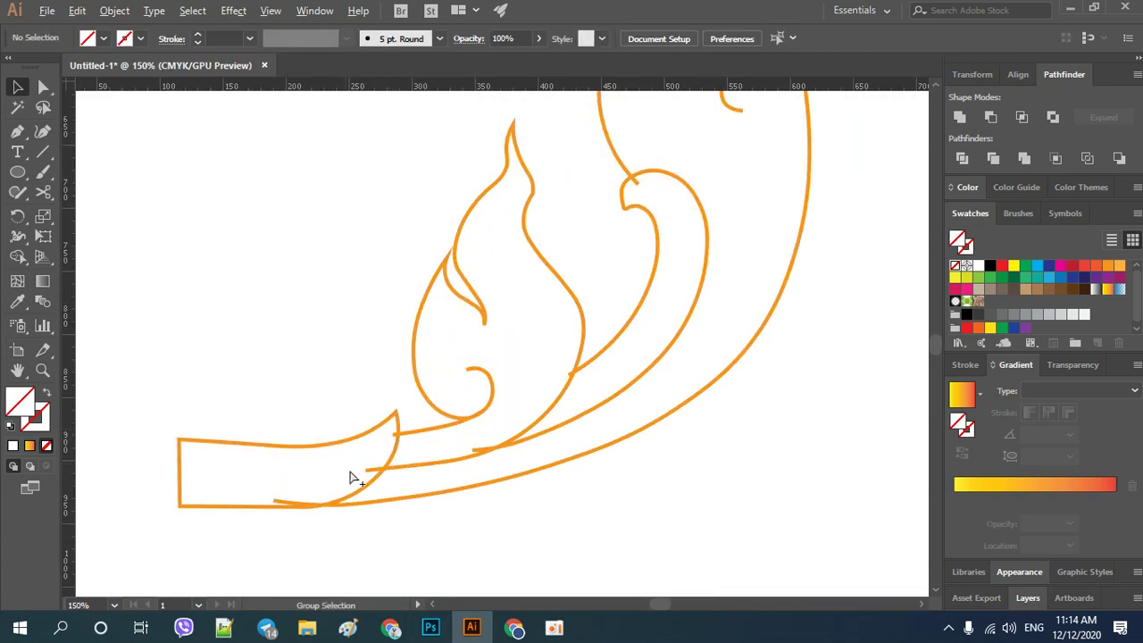
pyautogui.scroll(2, 350, 478)
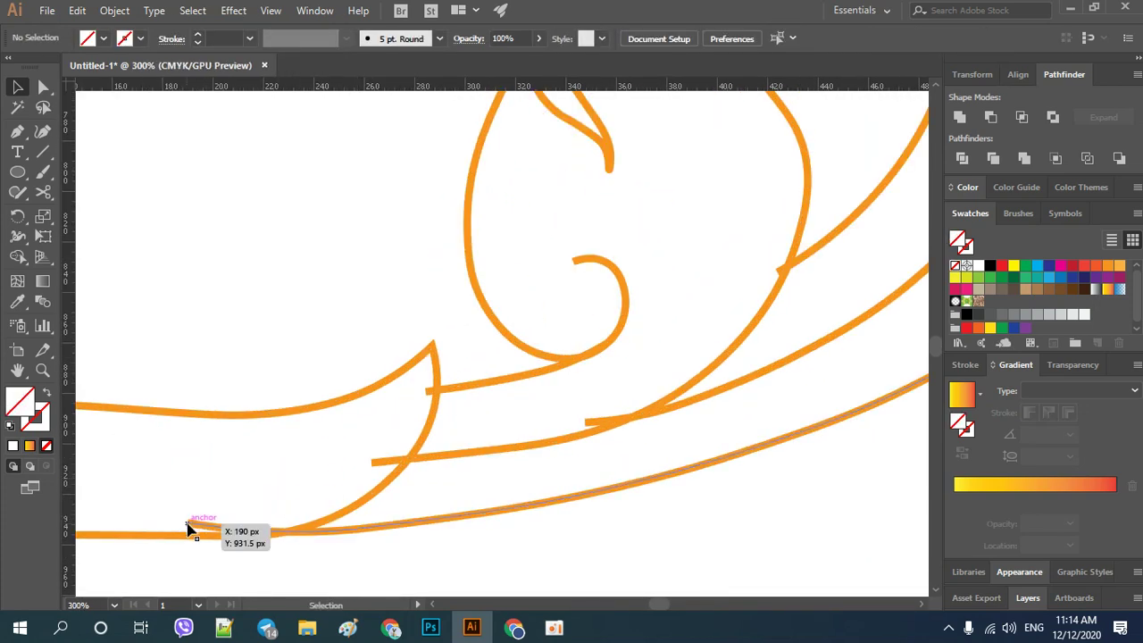
pyautogui.click(194, 531)
pyautogui.click(43, 130)
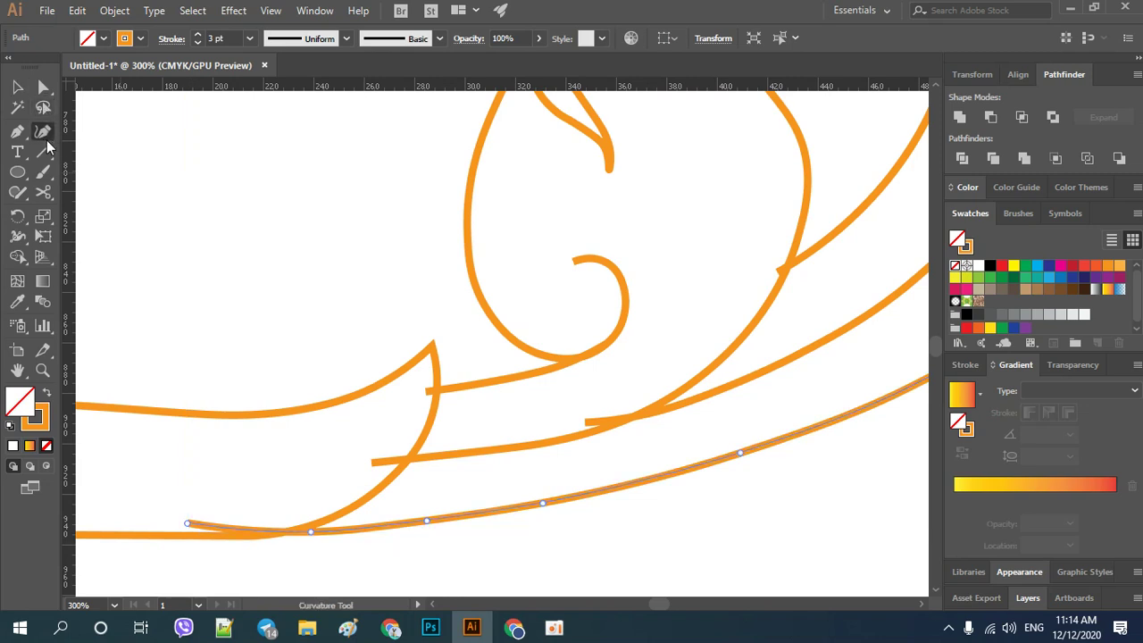
pyautogui.click(204, 535)
pyautogui.press('Escape')
# Pull the protruding lower end of the small flame's outline back onto the curved end of the base.
pyautogui.click(374, 464)
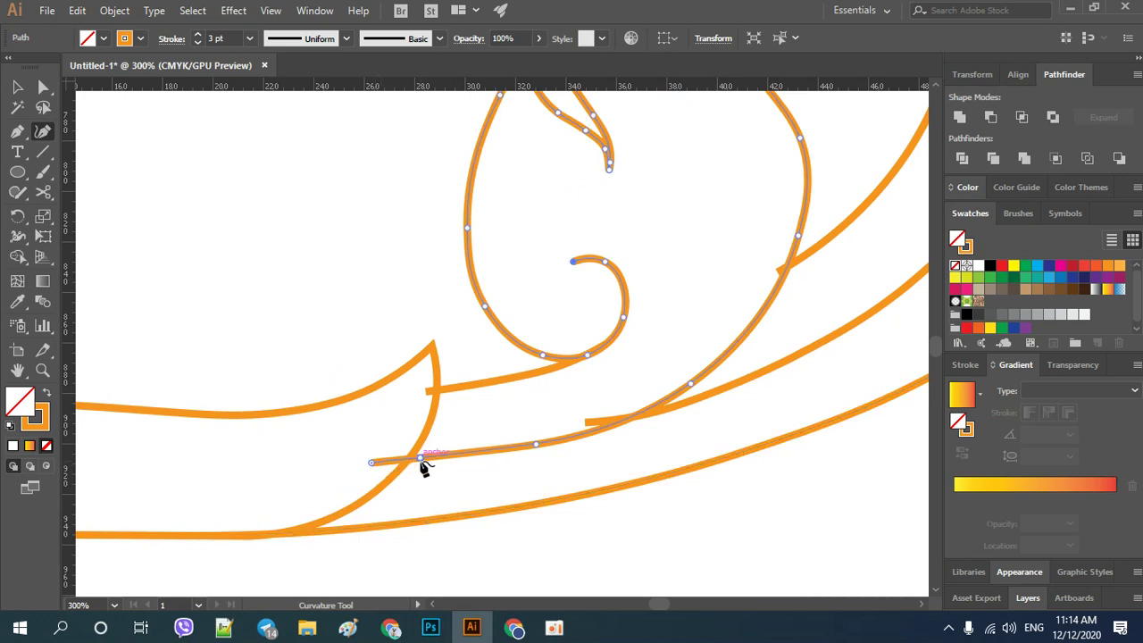
pyautogui.scroll(2, 374, 464)
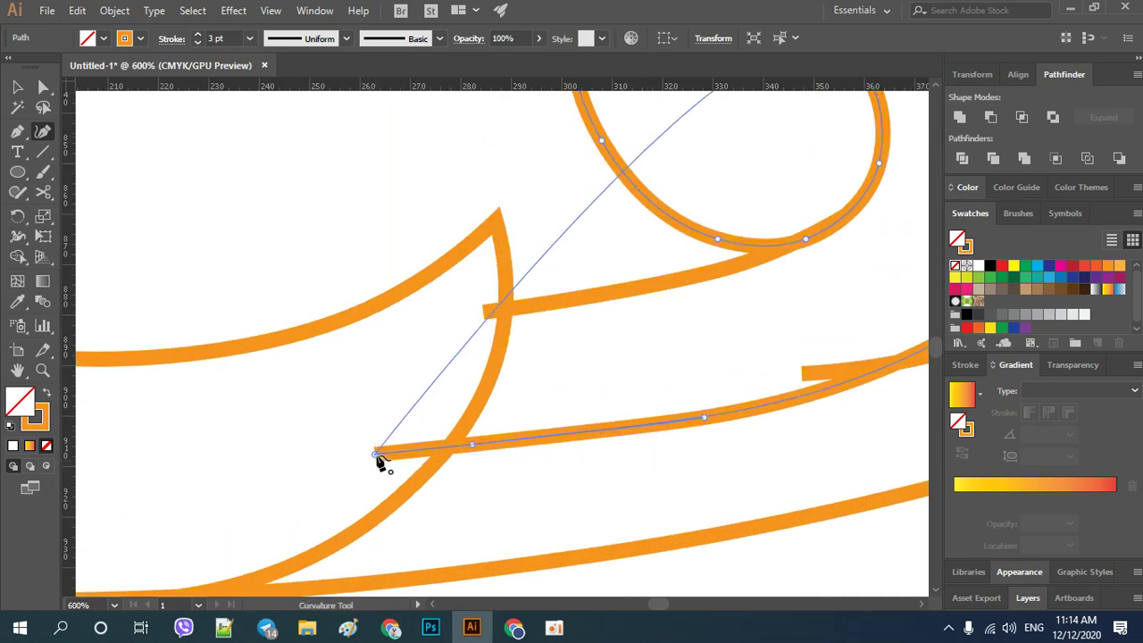
pyautogui.moveTo(375, 453); pyautogui.dragTo(445, 447)
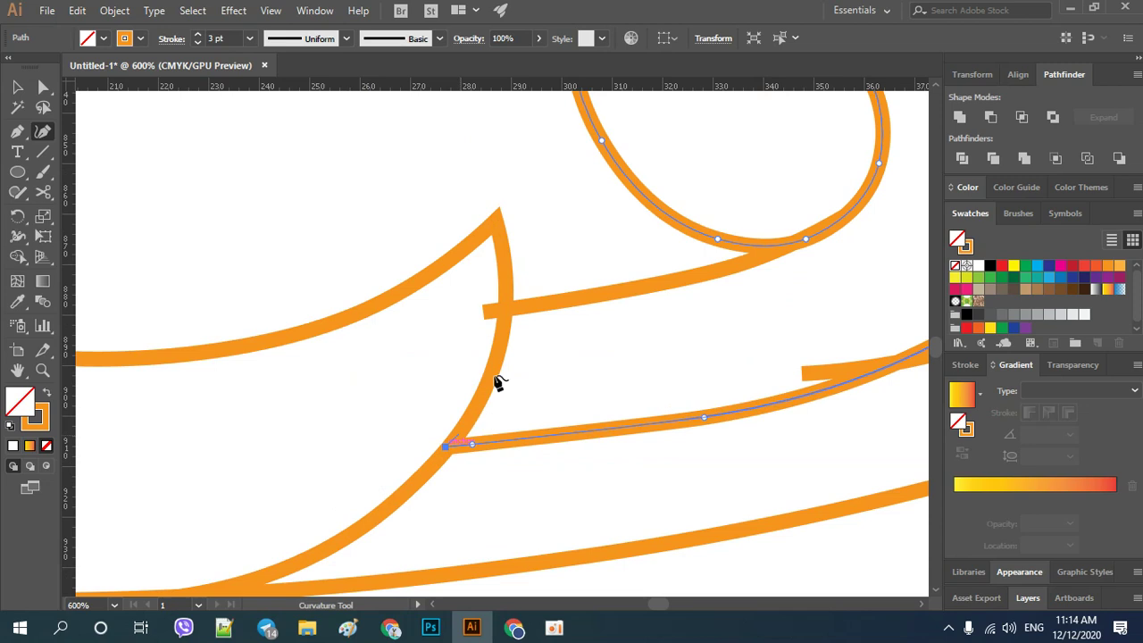
pyautogui.click(506, 310)
pyautogui.press('Escape')
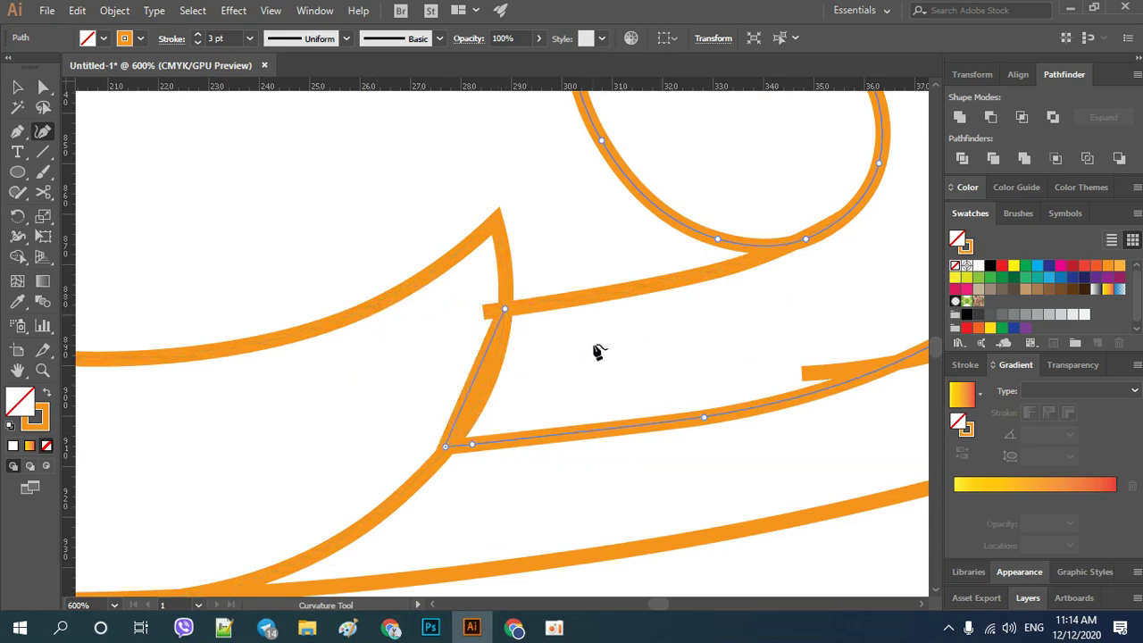
pyautogui.hotkey('ctrl', 'z')
# Pull the protruding end of the short line under the small flame's curl back onto the base's curved end and deselect it.
pyautogui.click(505, 309)
pyautogui.click(486, 313)
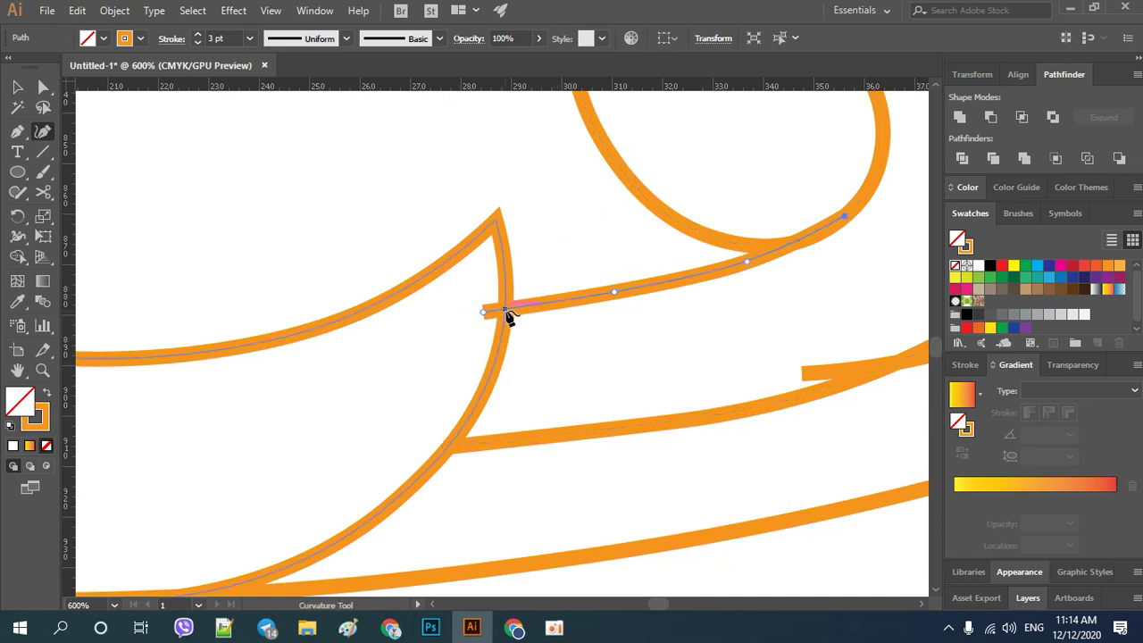
pyautogui.moveTo(483, 311); pyautogui.dragTo(503, 310)
pyautogui.press('v')
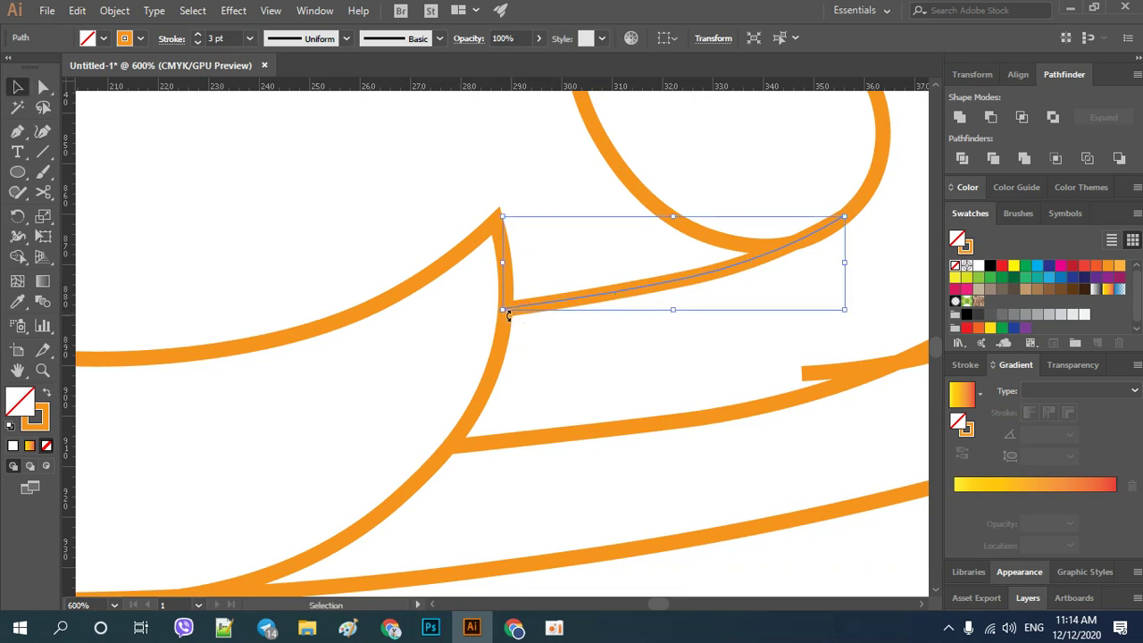
pyautogui.click(377, 237)
# Select the hooked stem outline and move its protruding outer lower end onto the small flame's bottom curve.
pyautogui.scroll(-2, 342, 245)
pyautogui.scroll(-2, 618, 384)
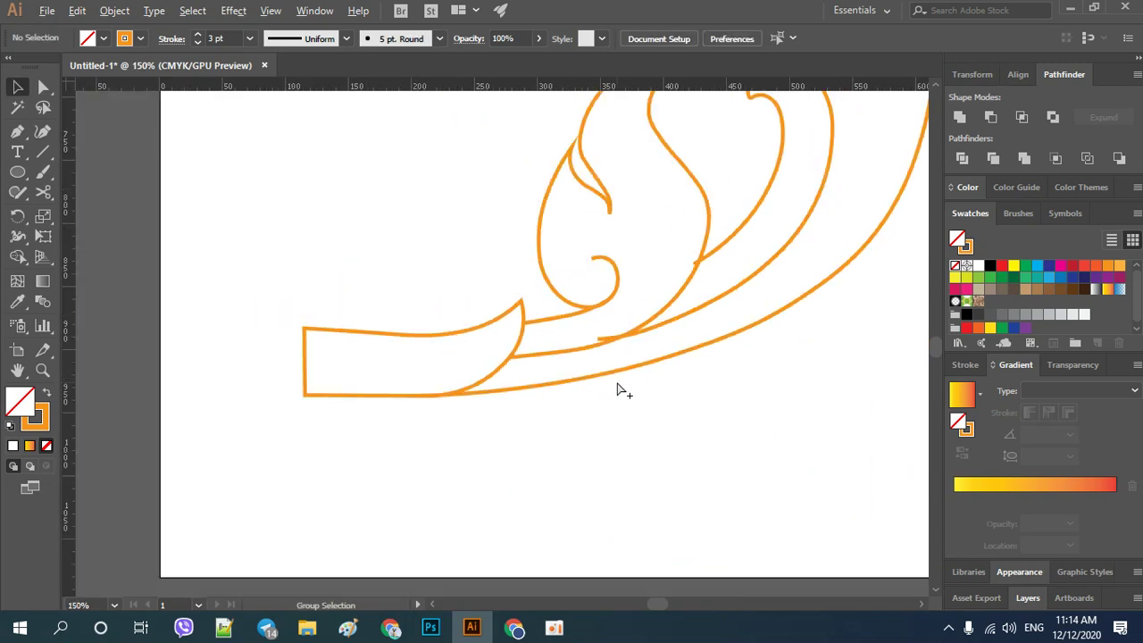
pyautogui.scroll(3, 658, 323)
pyautogui.press('v')
pyautogui.click(668, 333)
pyautogui.click(43, 132)
pyautogui.click(492, 374)
pyautogui.moveTo(492, 373); pyautogui.dragTo(493, 389)
# Align the hooked stem's inner end with the small flame's right edge.
pyautogui.press('space')
pyautogui.moveTo(695, 245); pyautogui.dragTo(515, 396)
pyautogui.moveTo(566, 322); pyautogui.dragTo(575, 325)
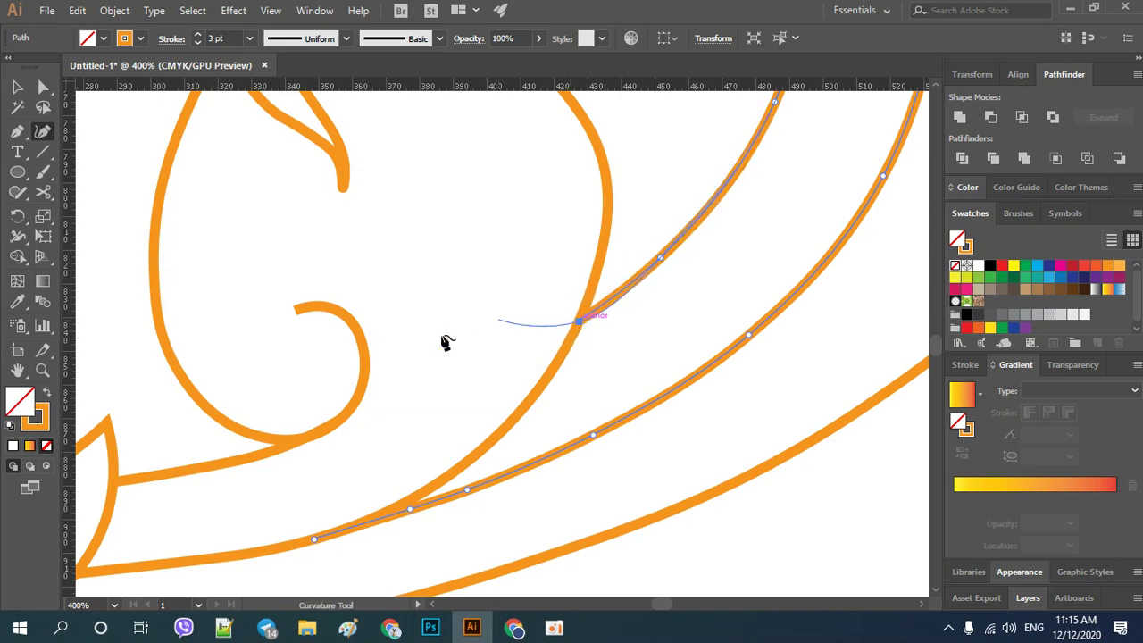
pyautogui.hotkey('ctrl', '-')
pyautogui.hotkey('ctrl', '+')
pyautogui.hotkey('ctrl', '+')
pyautogui.hotkey('ctrl', '+')
pyautogui.hotkey('ctrl', '+')
pyautogui.hotkey('ctrl', '+')
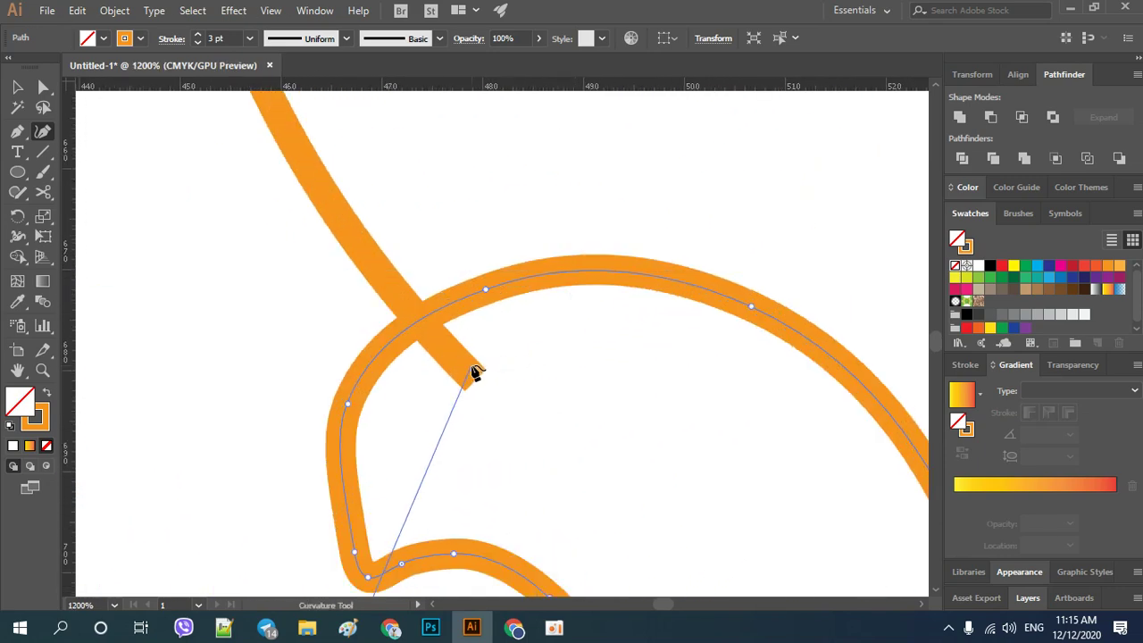
pyautogui.click(43, 107)
pyautogui.click(40, 131)
pyautogui.click(442, 347)
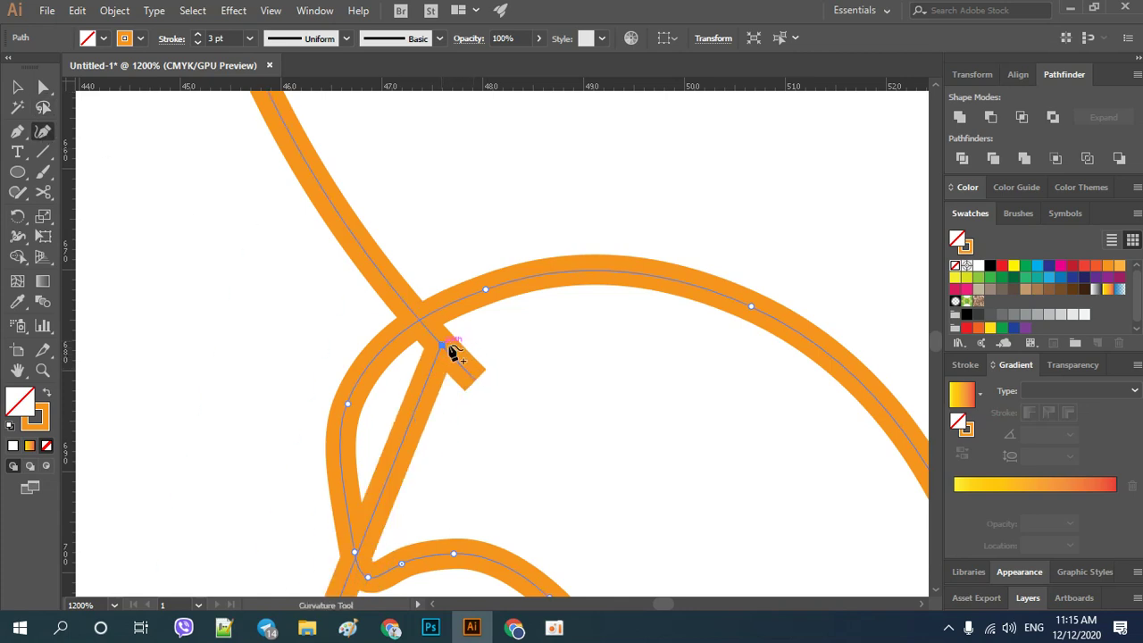
pyautogui.hotkey('ctrl', 'z')
# Select the large flame's outline and pull its protruding left end back onto the stem's hooked top.
pyautogui.click(477, 381)
pyautogui.click(477, 382)
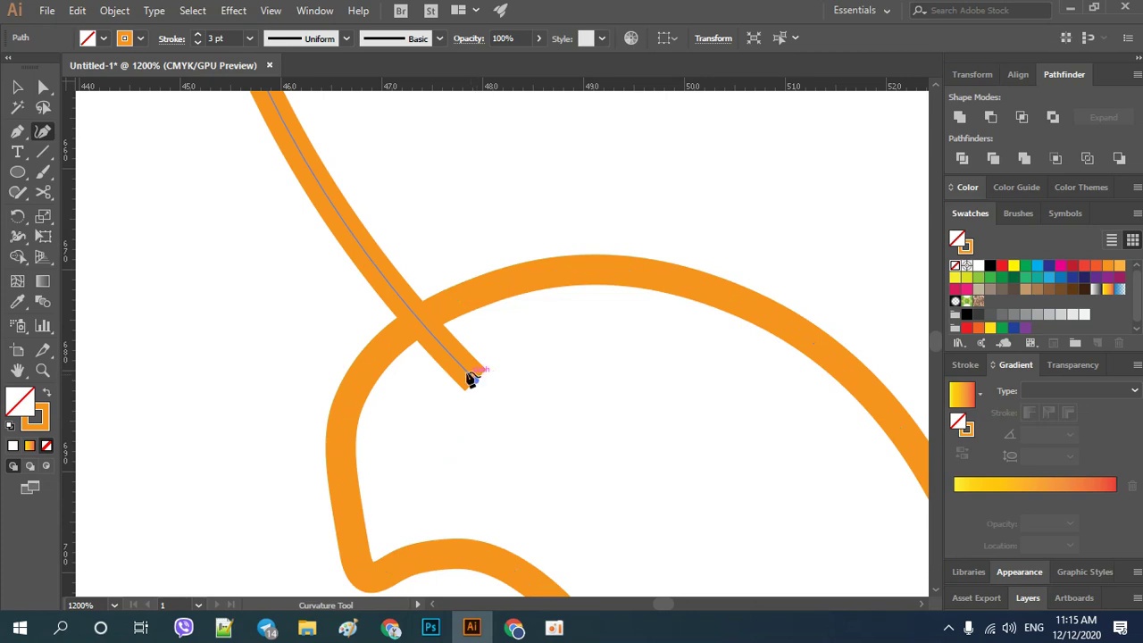
pyautogui.click(426, 327)
# Move the large flame outline's right end onto the side lobe's curve at their junction.
pyautogui.hotkey('ctrl', '-')
pyautogui.hotkey('ctrl', '-')
pyautogui.hotkey('ctrl', '-')
pyautogui.hotkey('ctrl', '-')
pyautogui.hotkey('ctrl', '-')
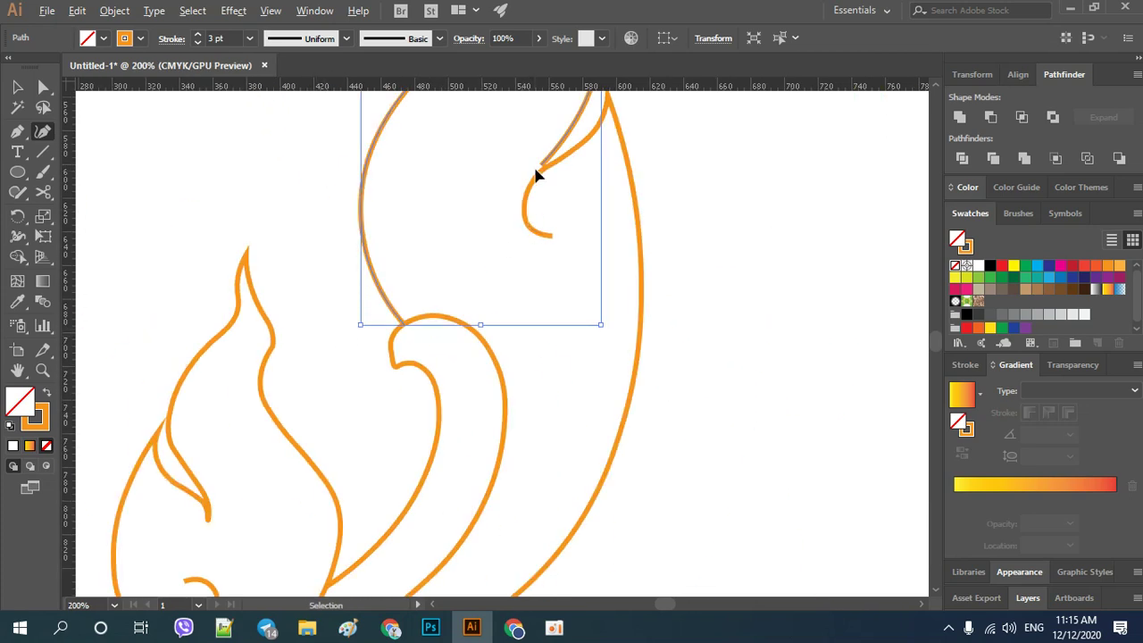
pyautogui.hotkey('ctrl', '-')
pyautogui.hotkey('ctrl', '-')
pyautogui.hotkey('ctrl', '-')
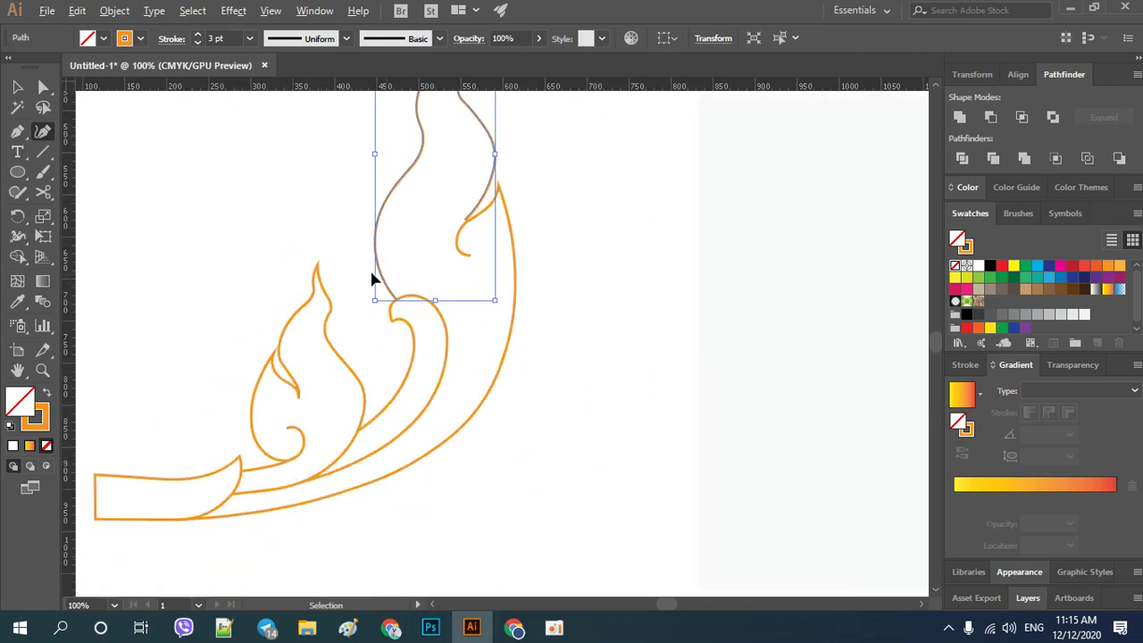
pyautogui.hotkey('ctrl', '+')
pyautogui.hotkey('ctrl', '+')
pyautogui.hotkey('ctrl', '+')
pyautogui.hotkey('ctrl', '+')
pyautogui.hotkey('ctrl', '+')
pyautogui.hotkey('ctrl', '+')
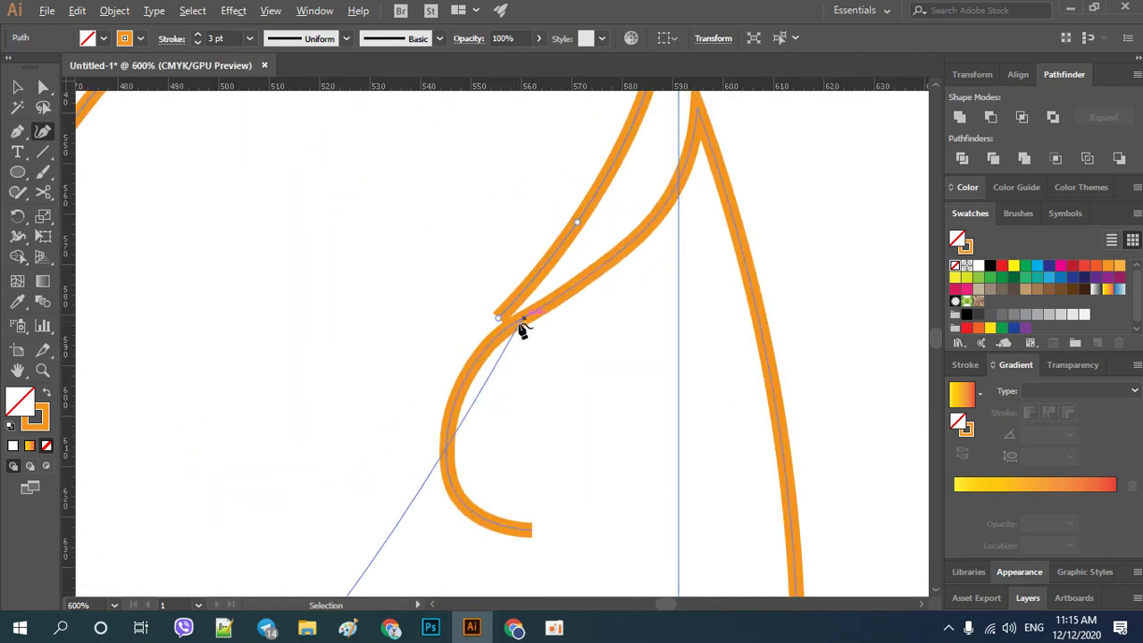
pyautogui.click(507, 325)
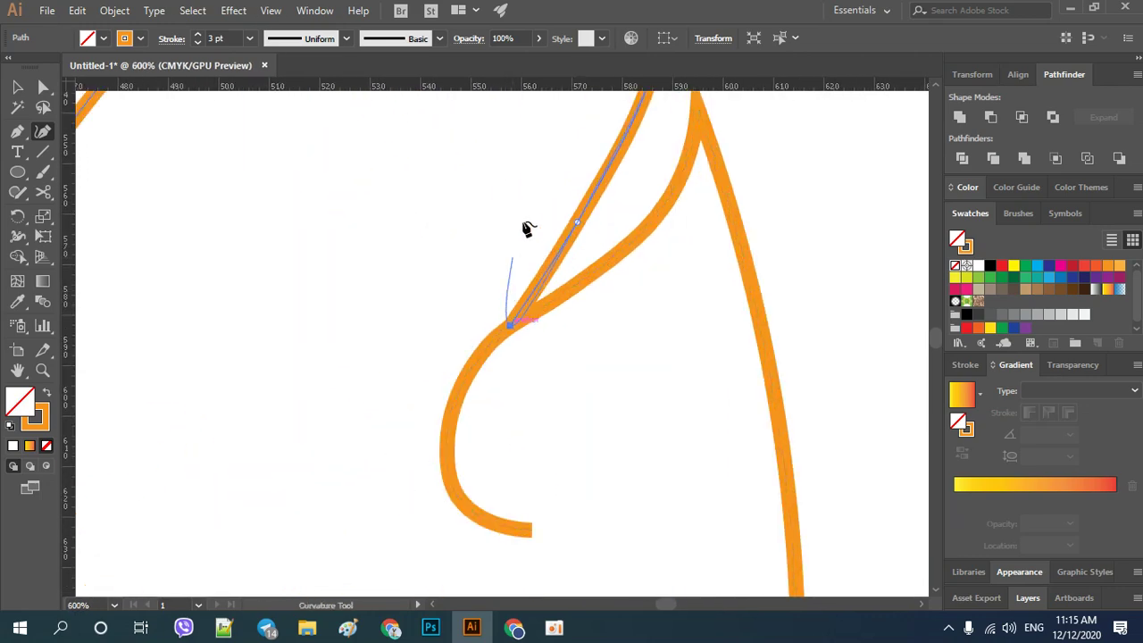
# Select the outer edge curve and extend the tip of the side lobe's inner hook slightly outward.
pyautogui.hotkey('ctrl', '-')
pyautogui.hotkey('ctrl', '-')
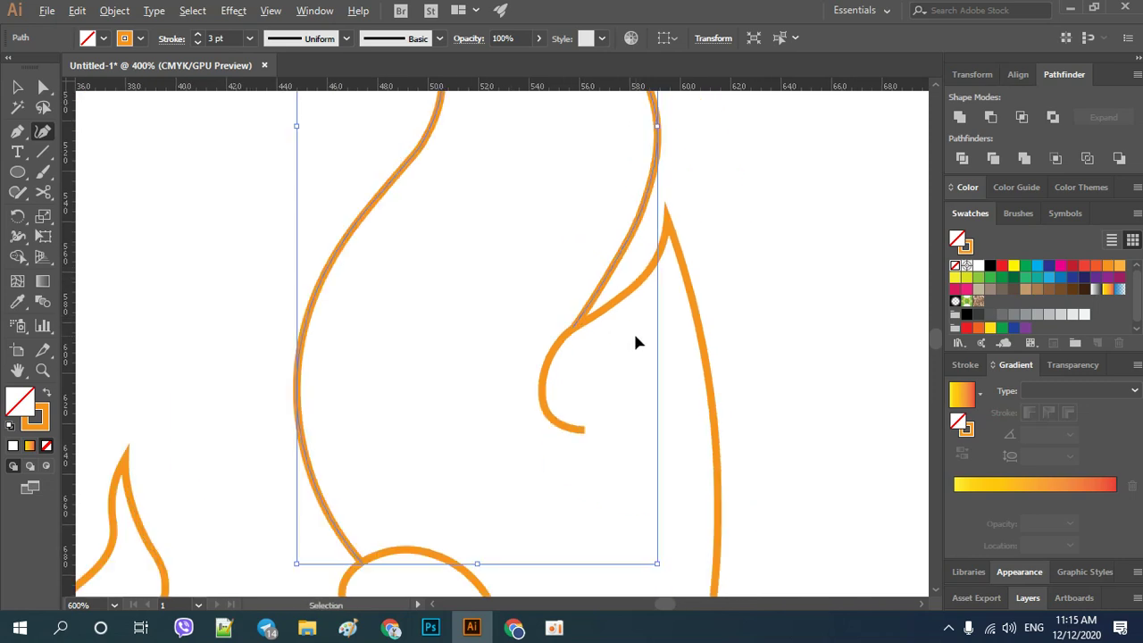
pyautogui.press('Escape')
pyautogui.click(585, 429)
pyautogui.hotkey('ctrl', '+')
pyautogui.moveTo(586, 432); pyautogui.dragTo(591, 438)
pyautogui.press('Escape')
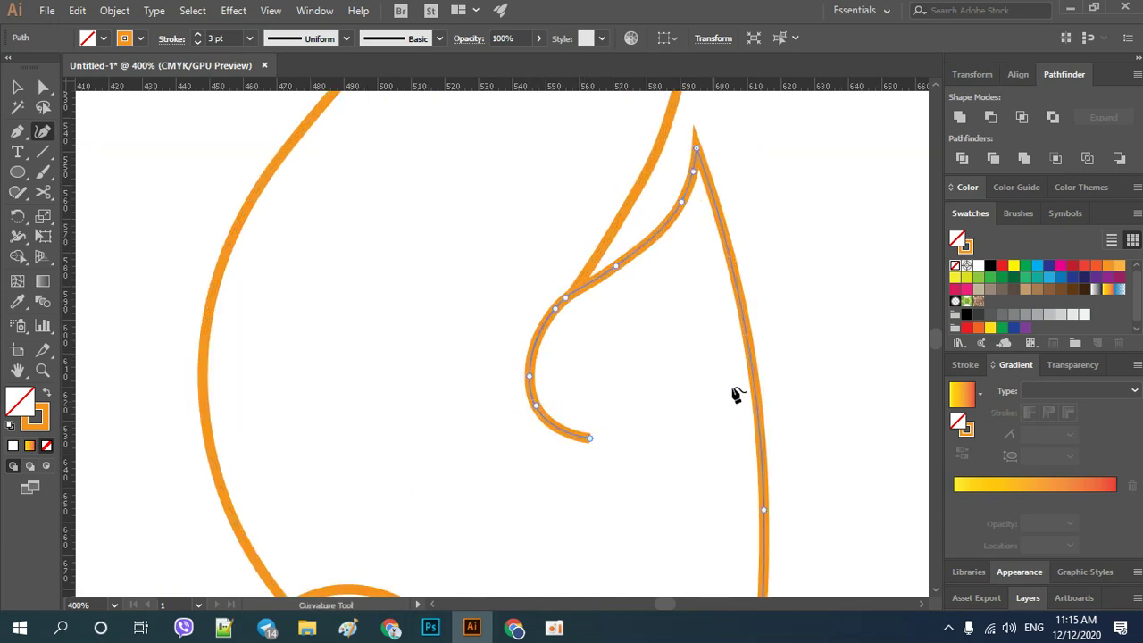
# Smooth the side lobe's inner hook by shifting its anchor points, moving the outermost one slightly up and outward.
pyautogui.scroll(3, 549, 310)
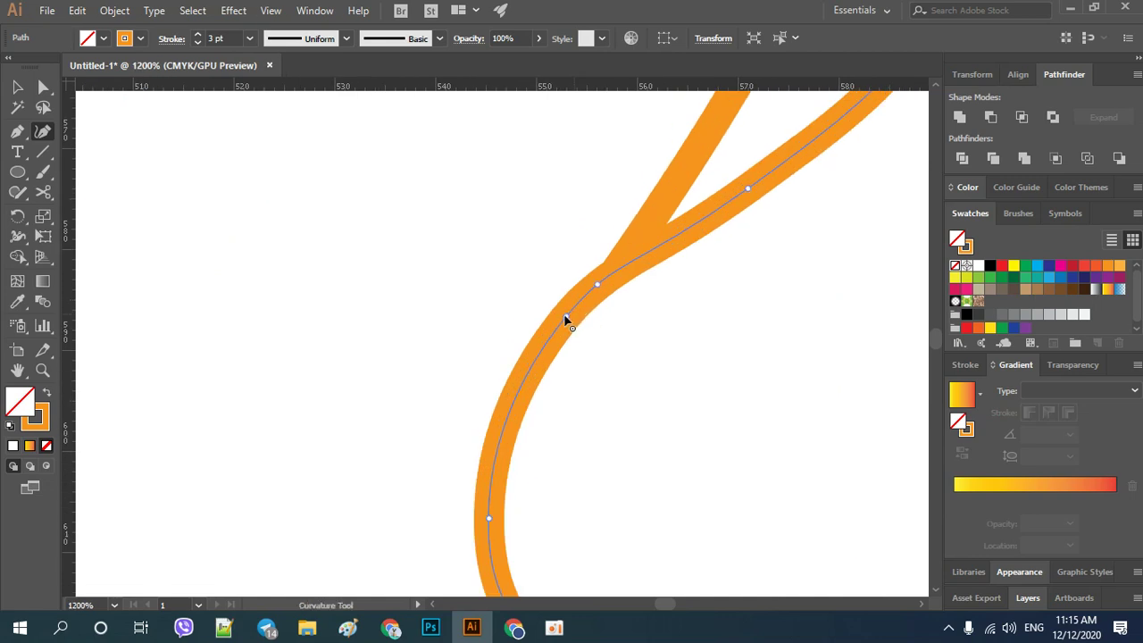
pyautogui.scroll(-3, 554, 323)
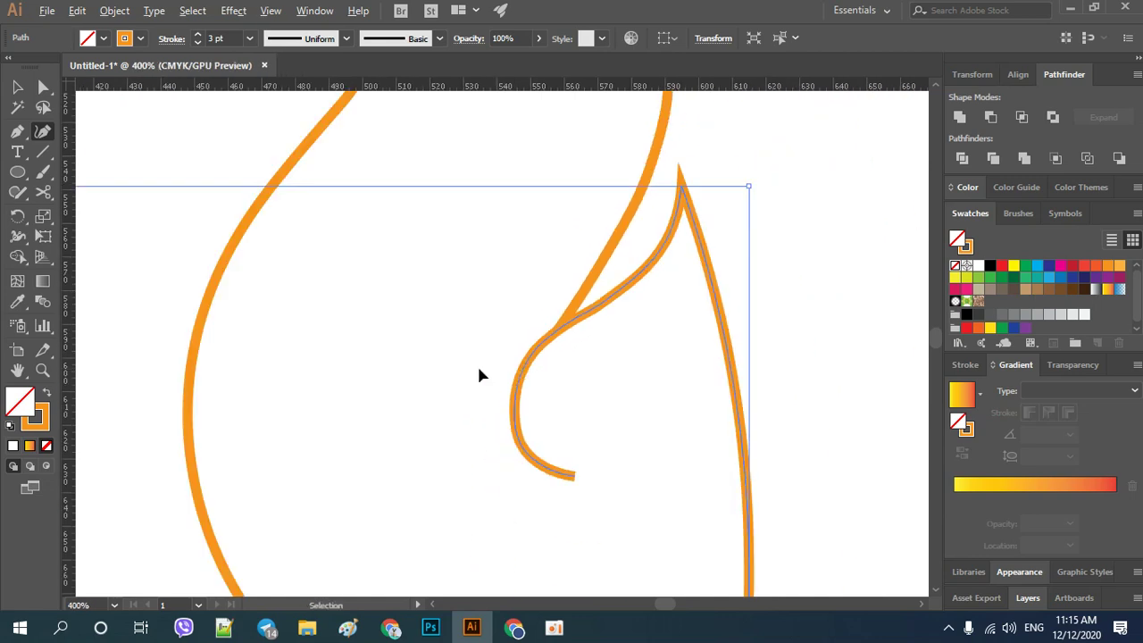
pyautogui.scroll(3, 531, 453)
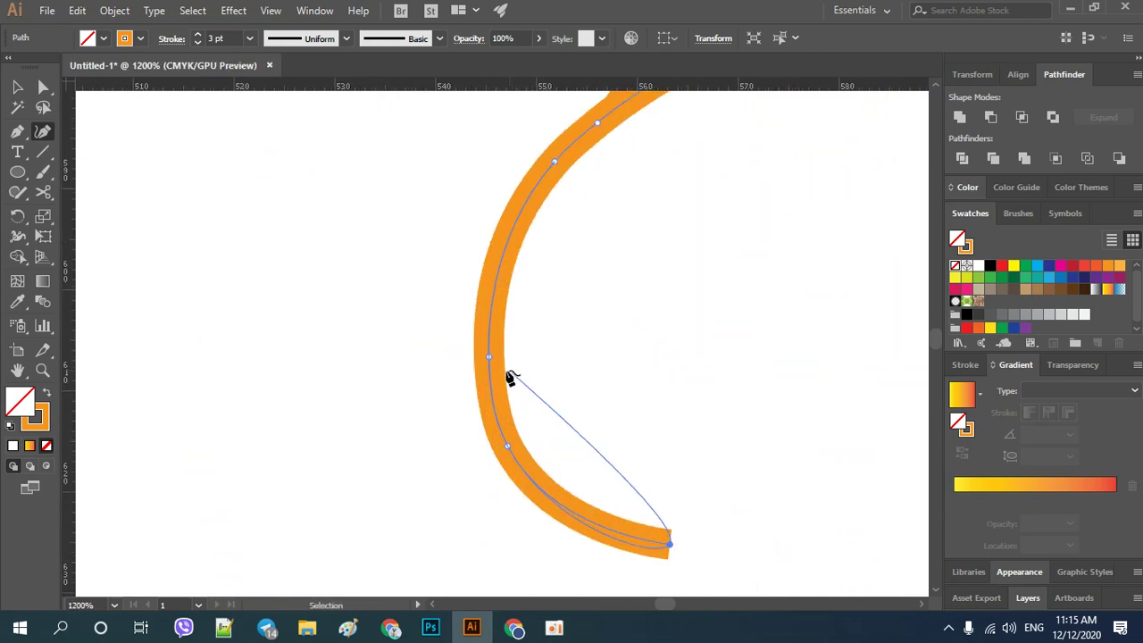
pyautogui.moveTo(487, 357); pyautogui.dragTo(479, 335)
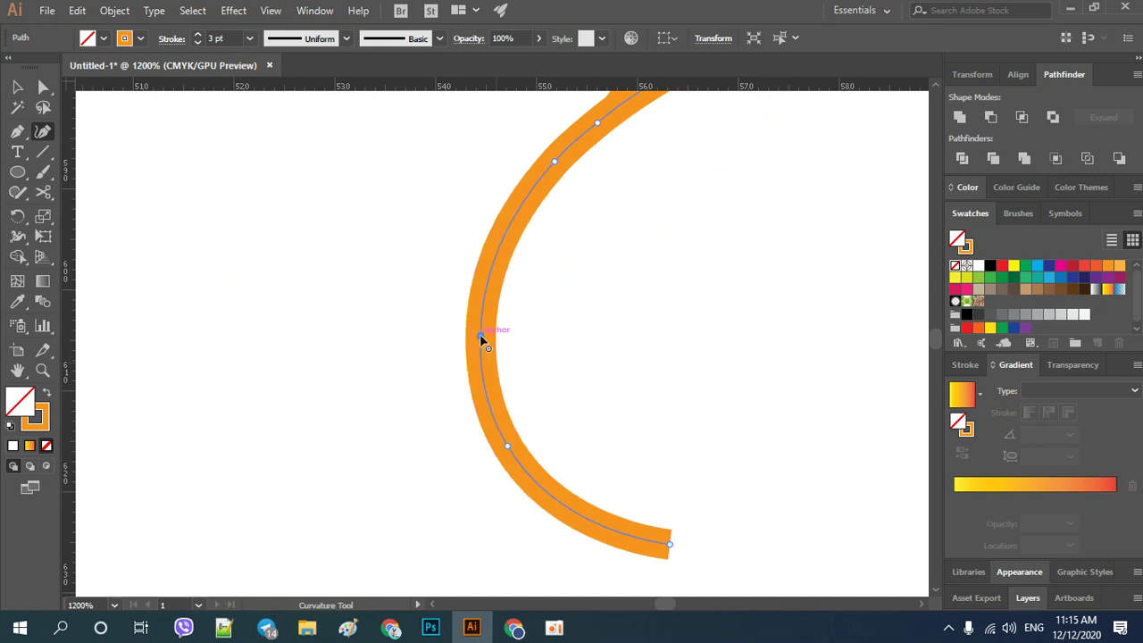
pyautogui.scroll(-1, 476, 353)
pyautogui.scroll(-2, 478, 358)
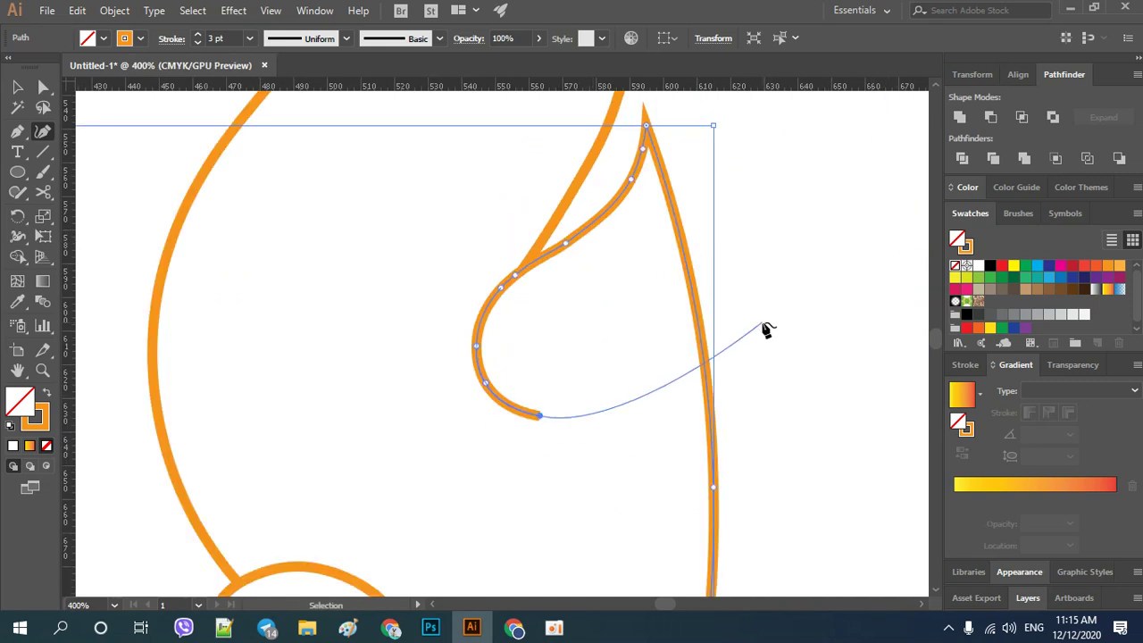
pyautogui.scroll(-4, 485, 444)
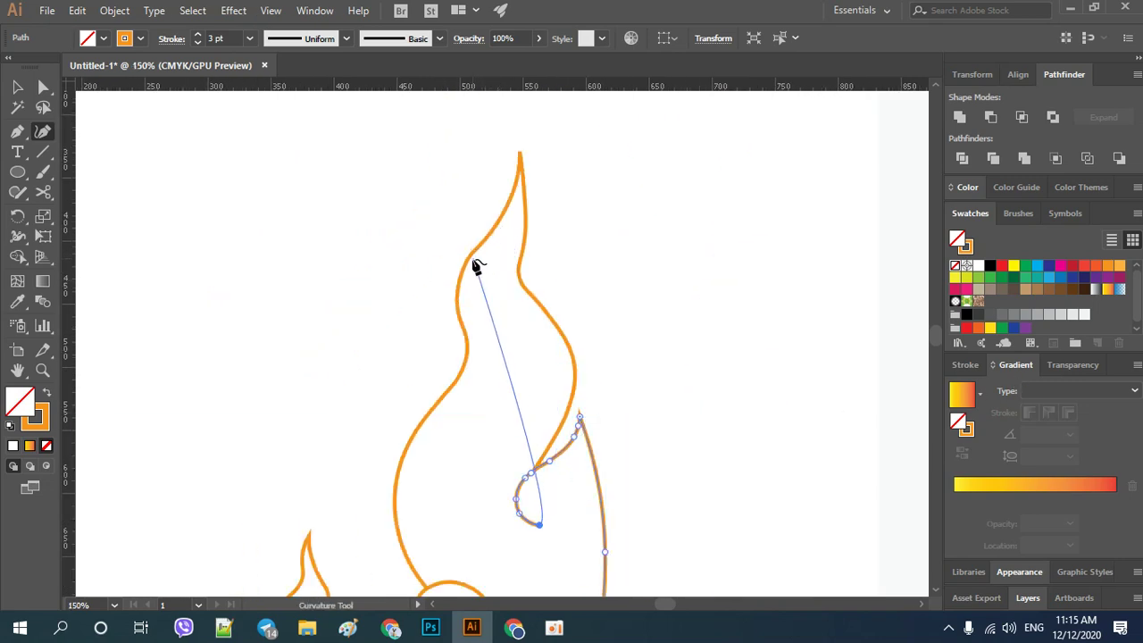
pyautogui.press('Escape')
pyautogui.scroll(-2, 681, 342)
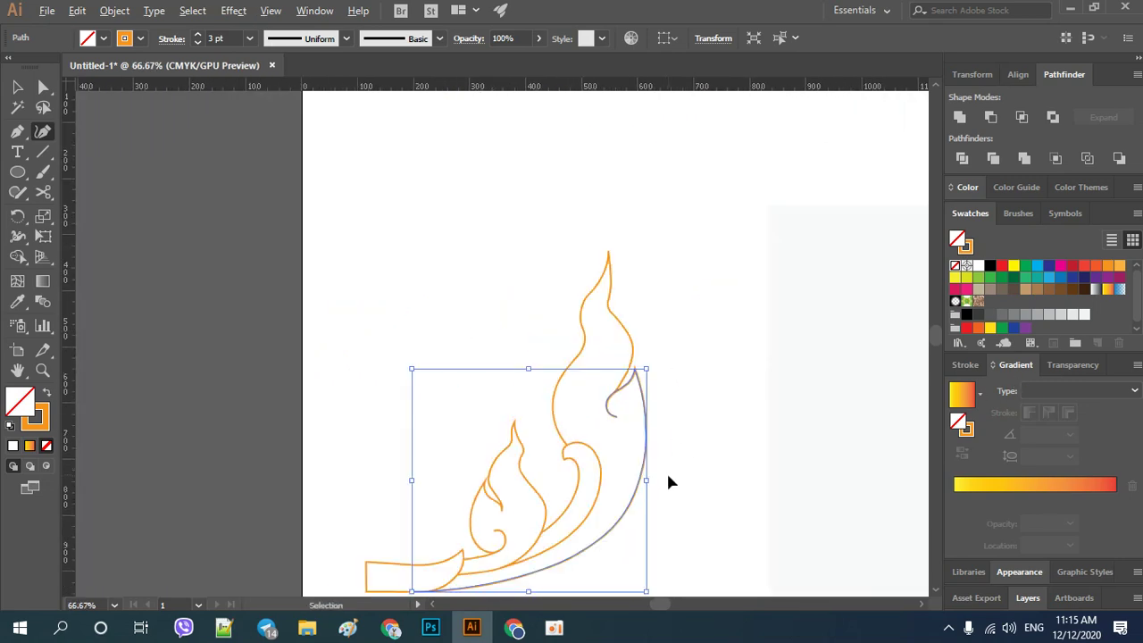
pyautogui.scroll(4, 592, 306)
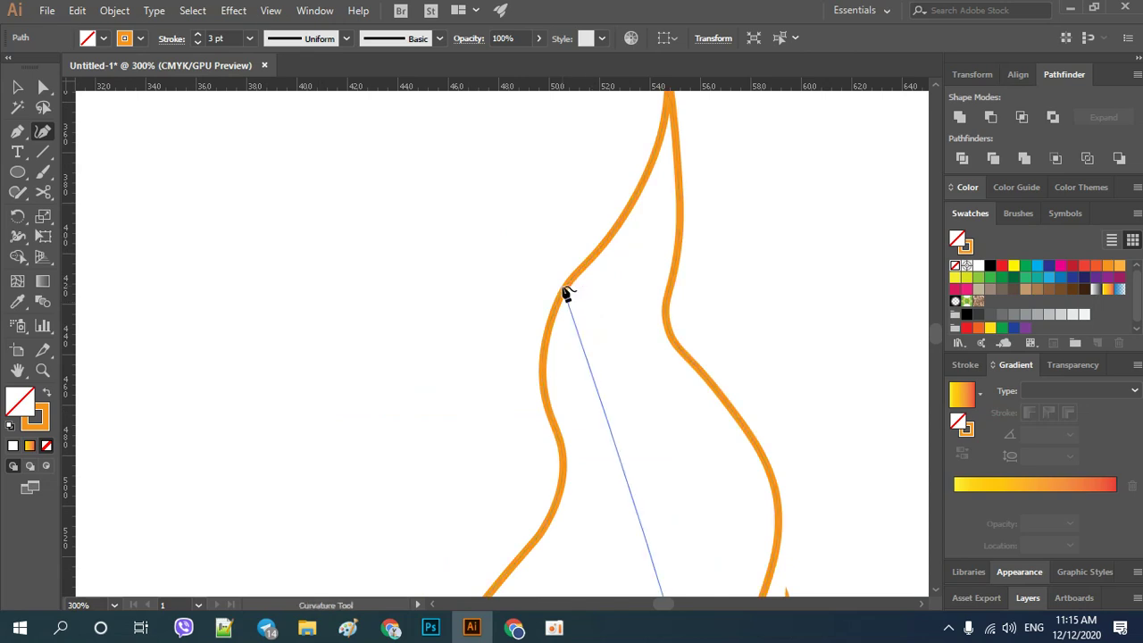
pyautogui.press('Escape')
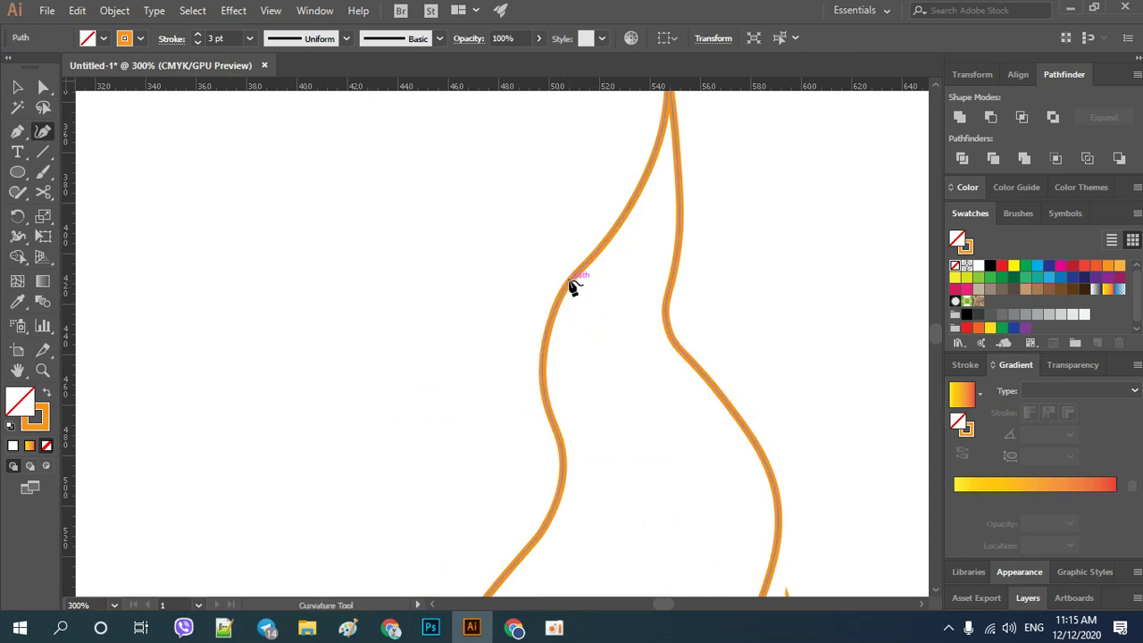
pyautogui.hotkey('ctrl', 'z')
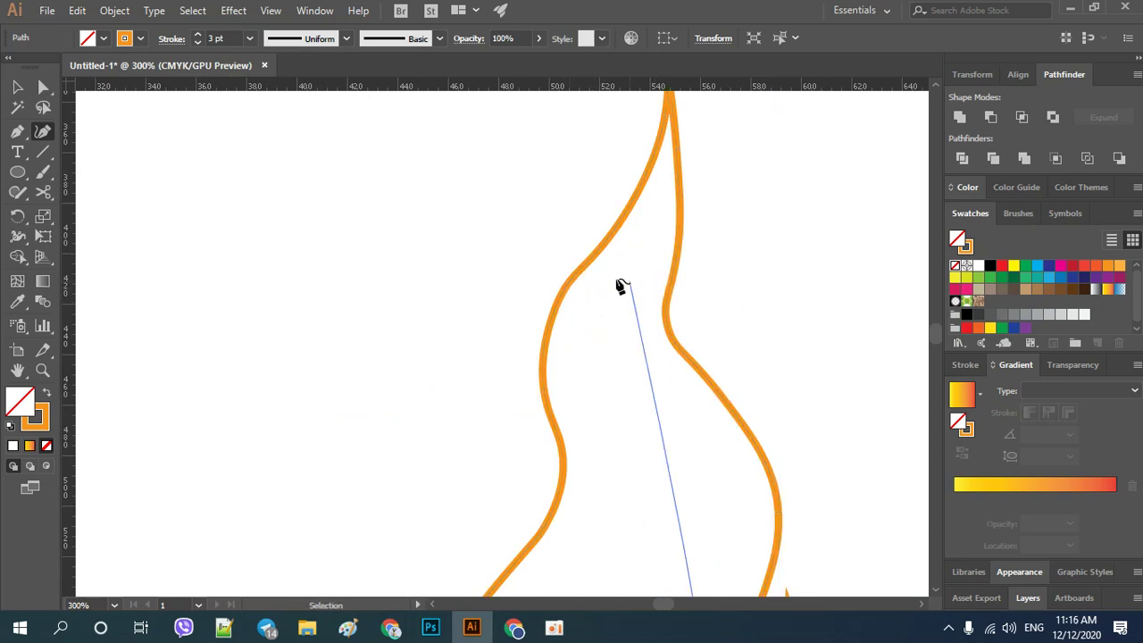
pyautogui.press('Escape')
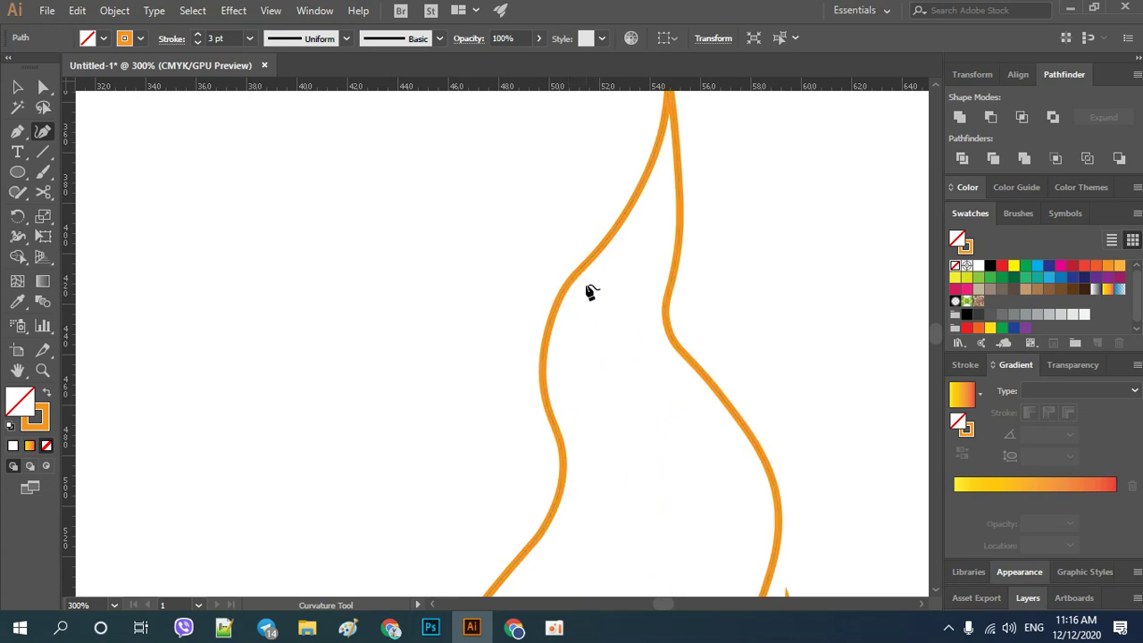
pyautogui.click(45, 135)
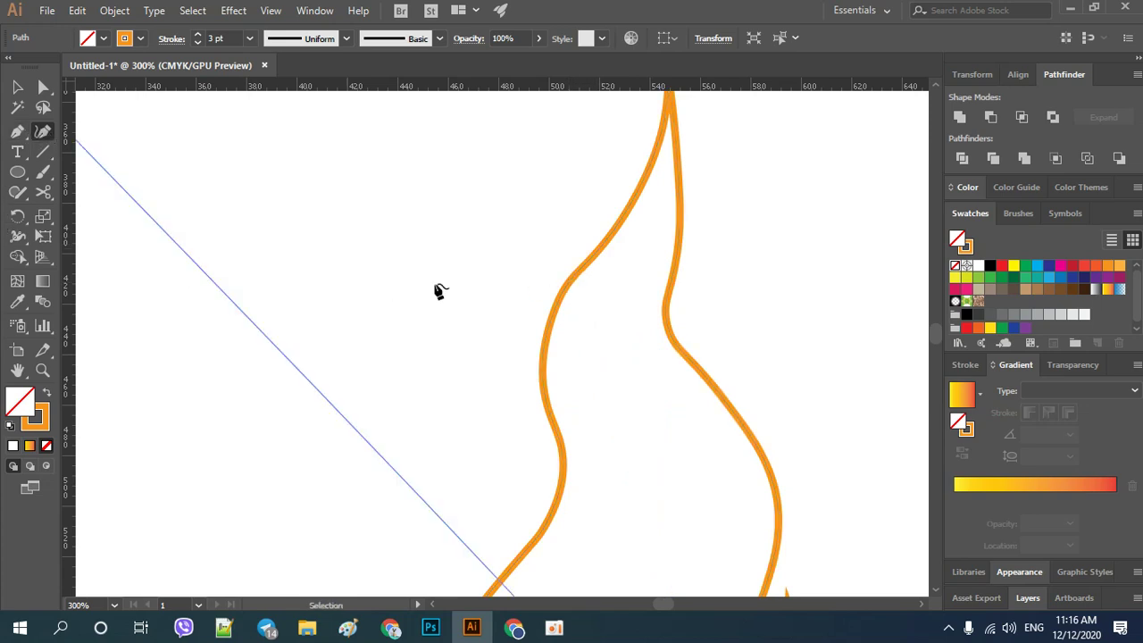
pyautogui.press('Escape')
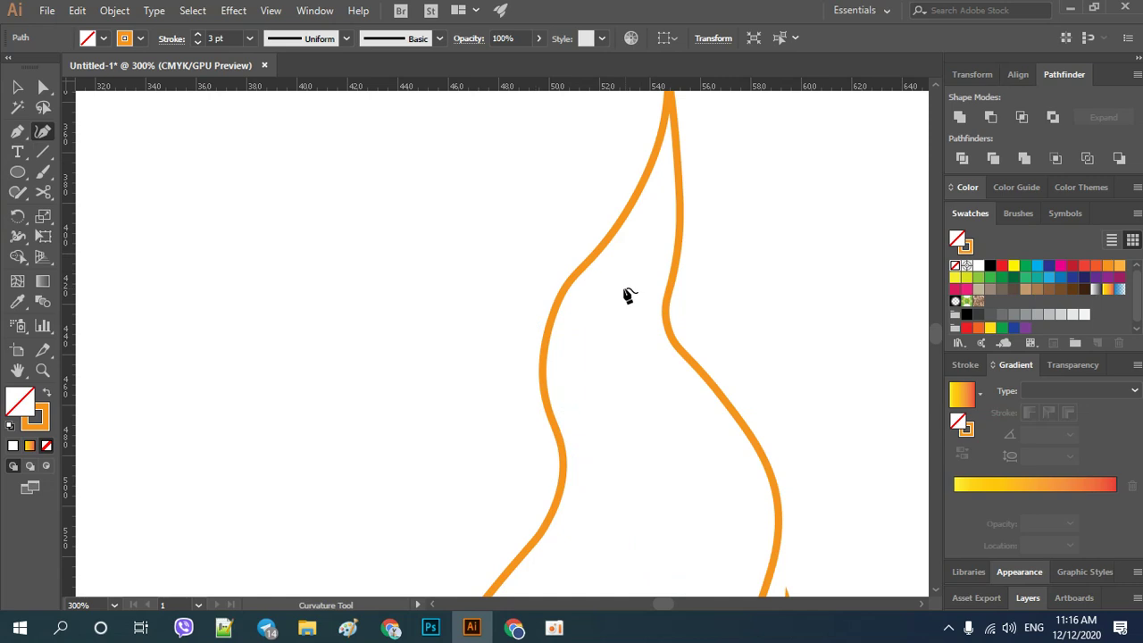
# Select the large flame's outline and move the anchor at its upper left bend slightly down and outward.
pyautogui.press('v')
pyautogui.click(570, 280)
pyautogui.click(50, 137)
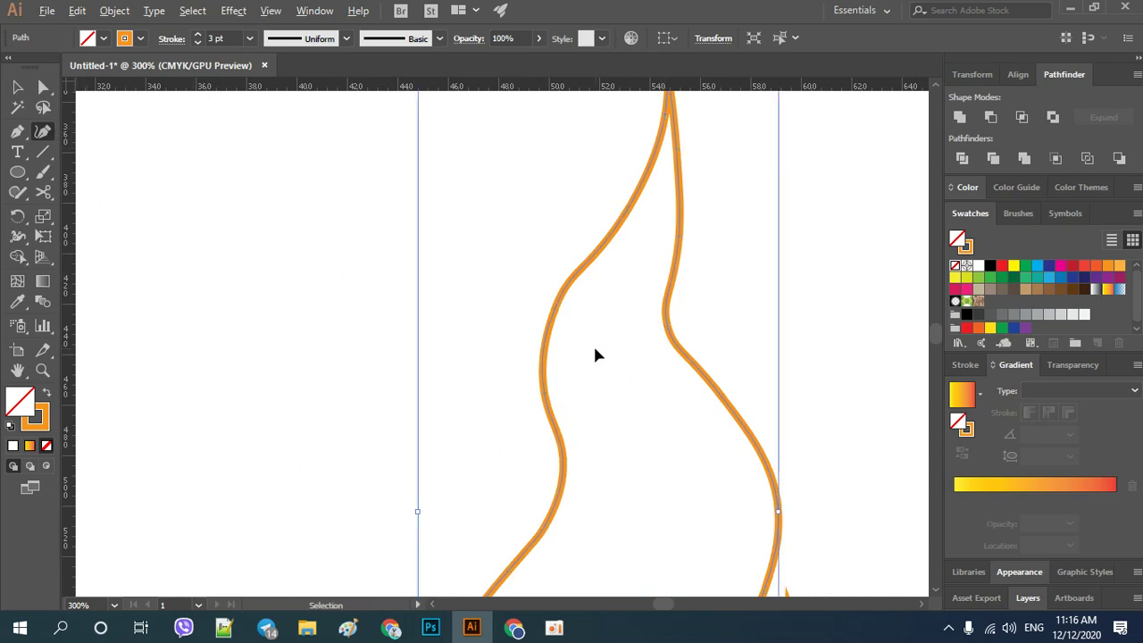
pyautogui.scroll(2, 595, 355)
pyautogui.moveTo(507, 274); pyautogui.dragTo(484, 321)
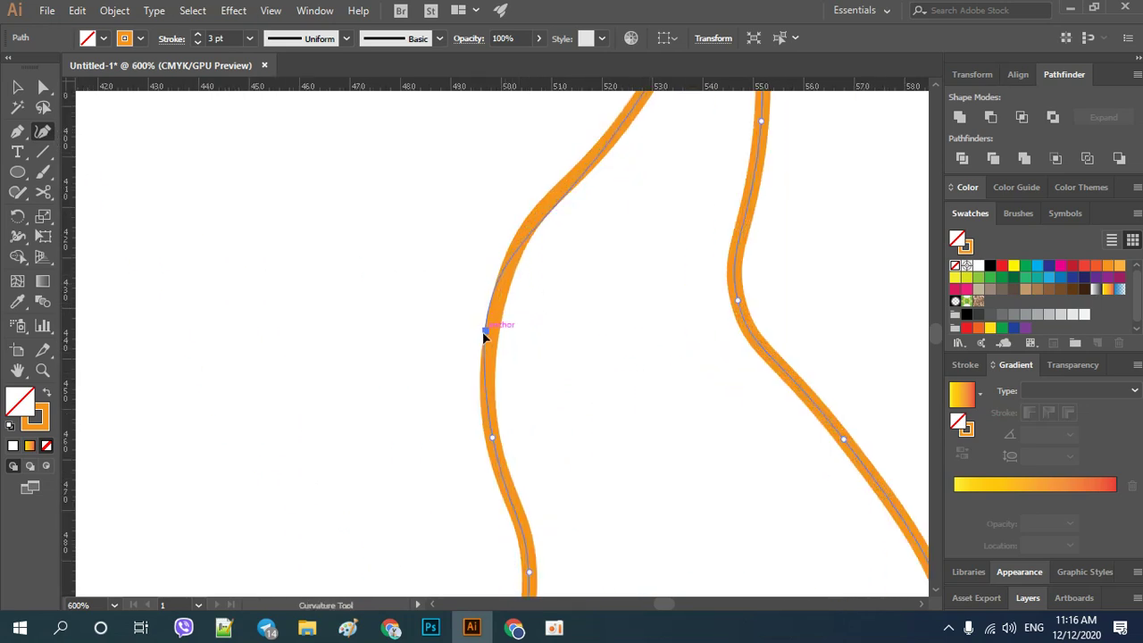
pyautogui.press('v')
pyautogui.scroll(-2, 485, 335)
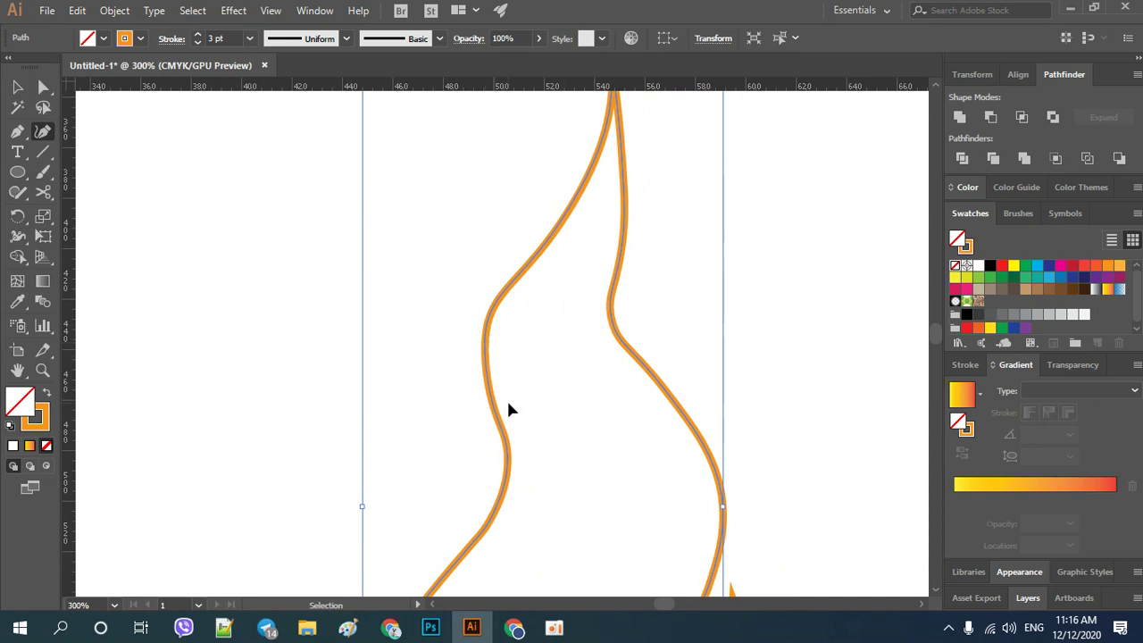
# Reshape the large flame's left side by shifting the lower anchor of the upper bend upward and the one above it down.
pyautogui.hotkey('shift', '`')
pyautogui.moveTo(491, 393); pyautogui.dragTo(480, 366)
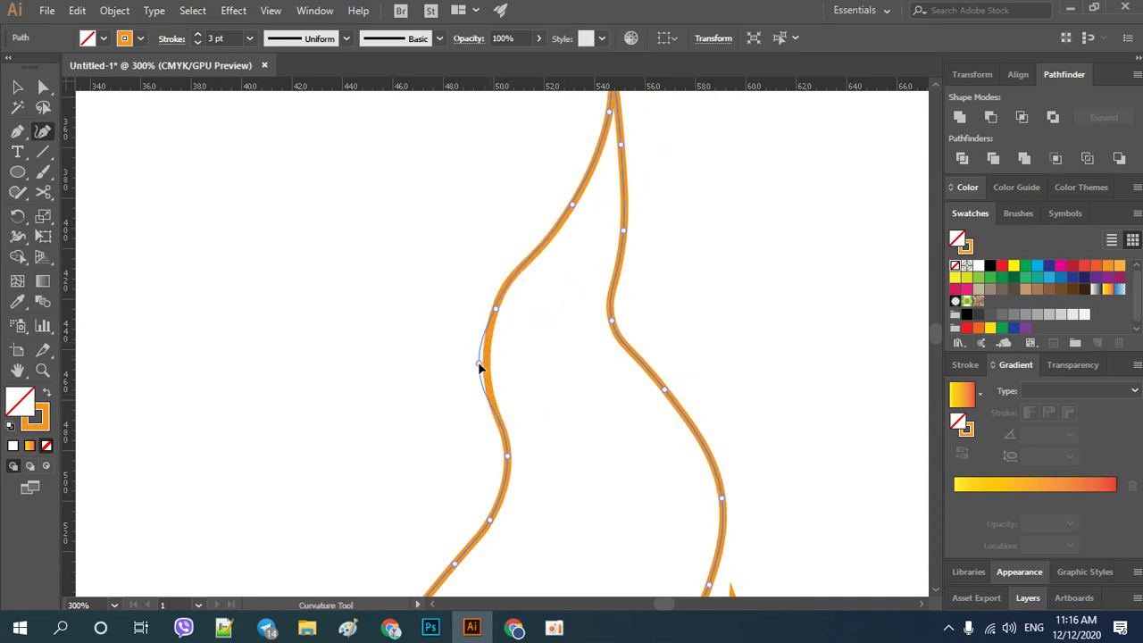
pyautogui.click(489, 347)
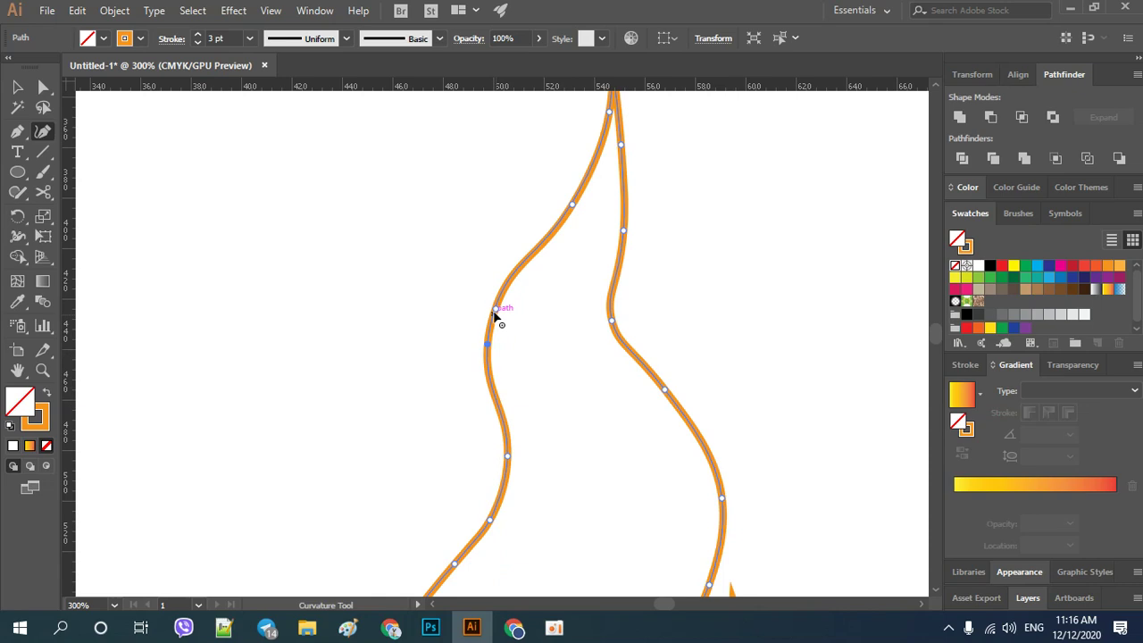
pyautogui.moveTo(489, 315); pyautogui.dragTo(489, 328)
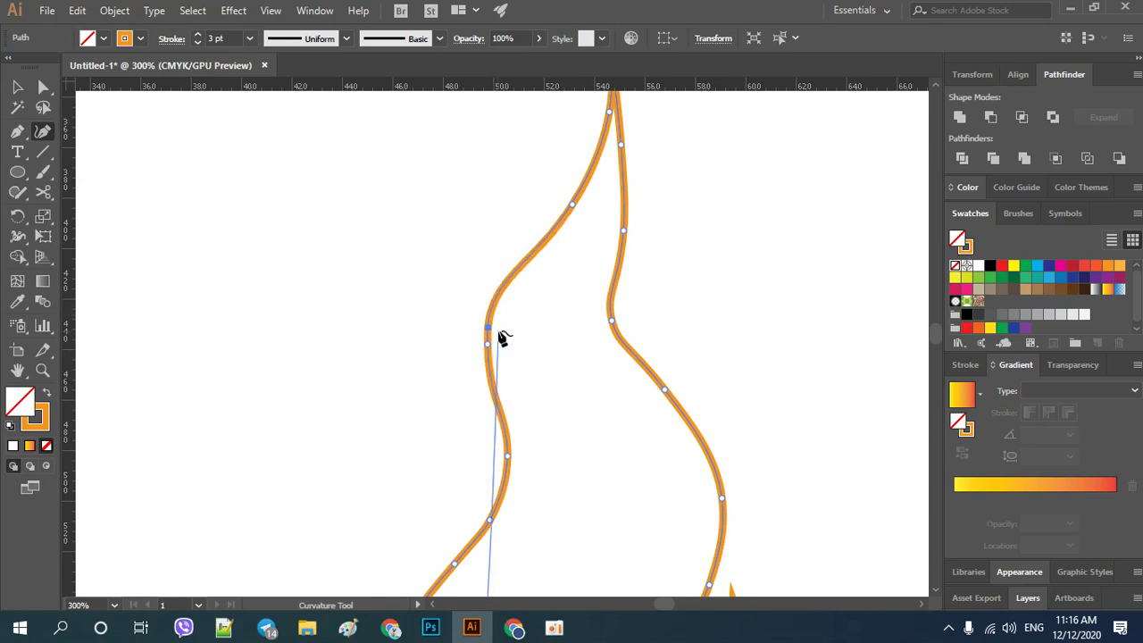
pyautogui.press('v')
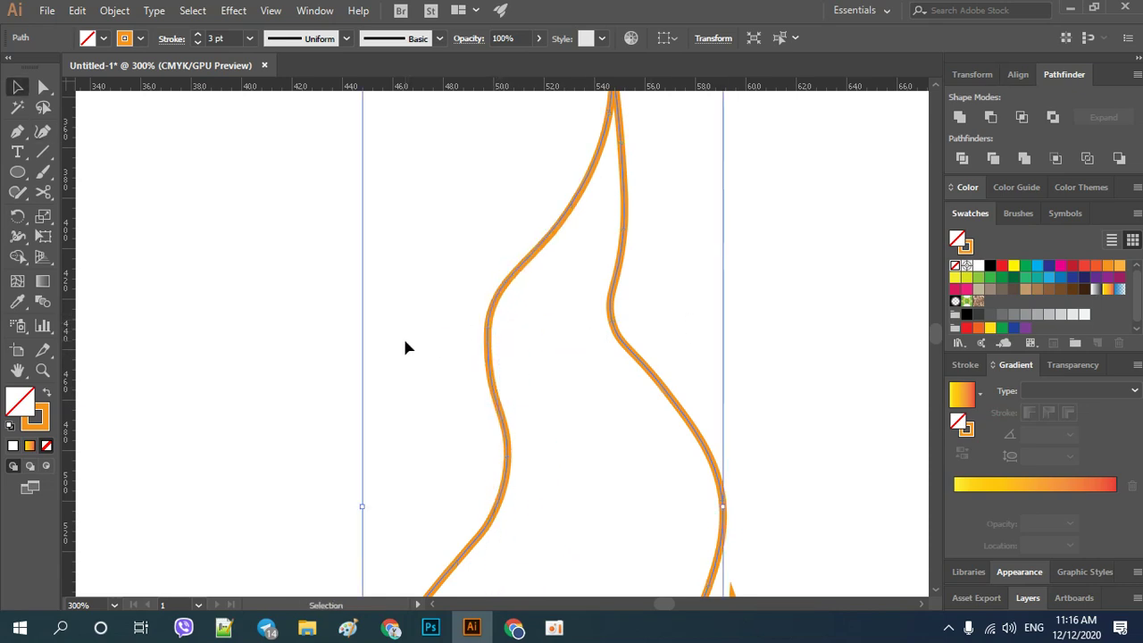
# Round the large flame's upper left bend with the Curvature tool, spacing its two anchors farther apart along the curve.
pyautogui.click(42, 132)
pyautogui.hotkey('ctrl', '+')
pyautogui.hotkey('ctrl', '+')
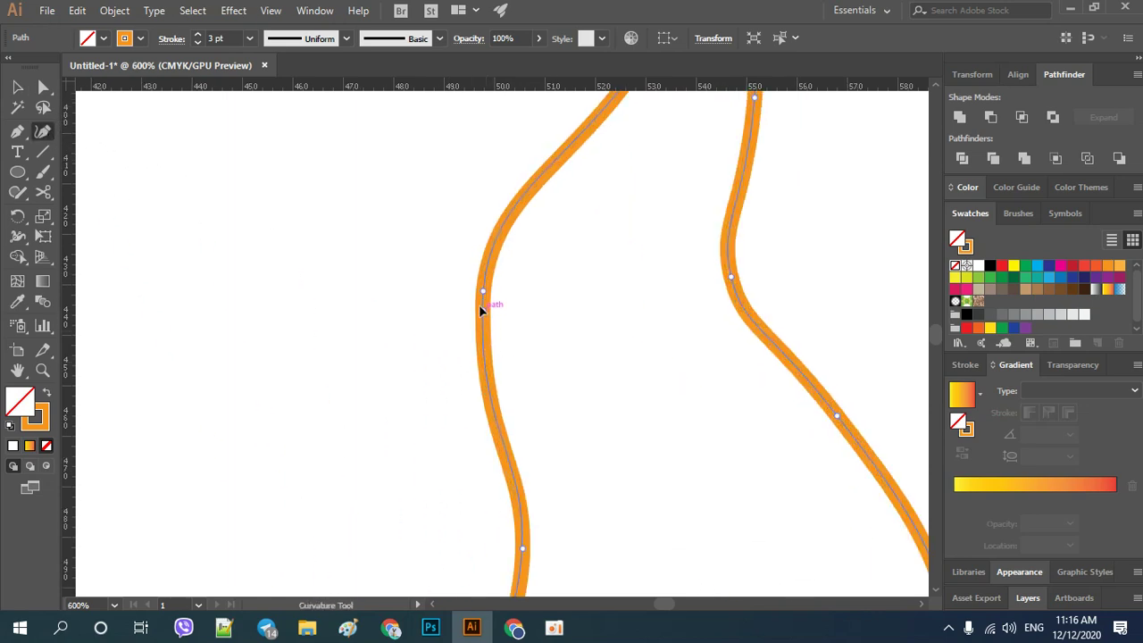
pyautogui.moveTo(483, 292); pyautogui.dragTo(497, 236)
pyautogui.hotkey('ctrl', 'z')
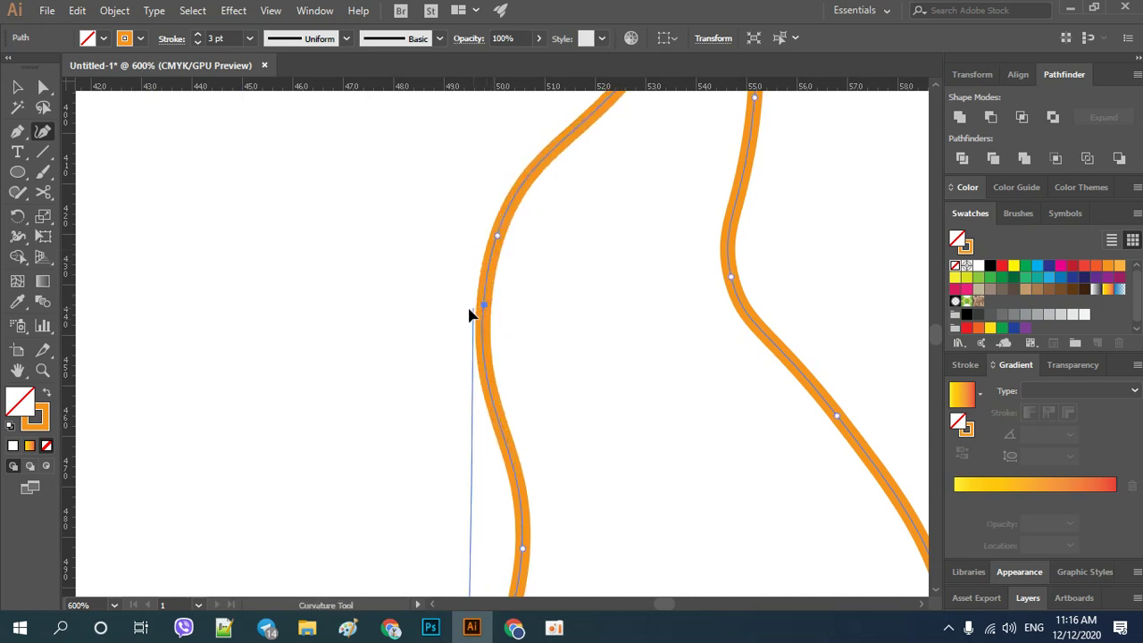
pyautogui.hotkey('ctrl', '-')
pyautogui.hotkey('ctrl', '-')
pyautogui.hotkey('ctrl', '-')
pyautogui.hotkey('ctrl', '-')
pyautogui.hotkey('ctrl', '-')
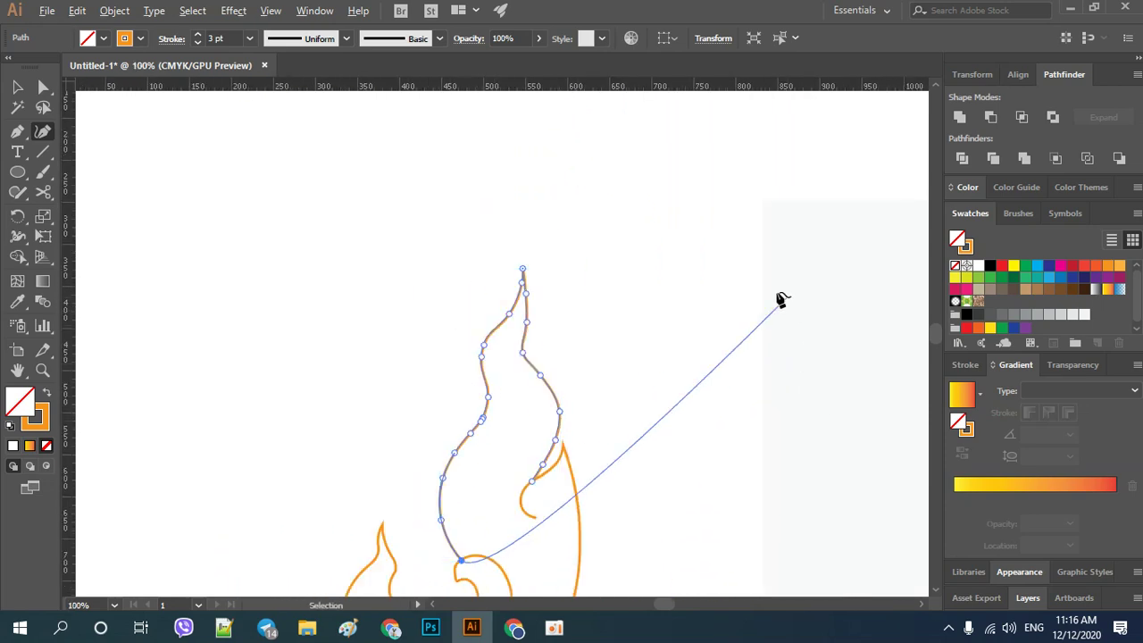
# Compare the tracing with the reference image and examine the small flame's outline and anchor points for uneven curves.
pyautogui.press('v')
pyautogui.click(772, 296)
pyautogui.hotkey('ctrl', '-')
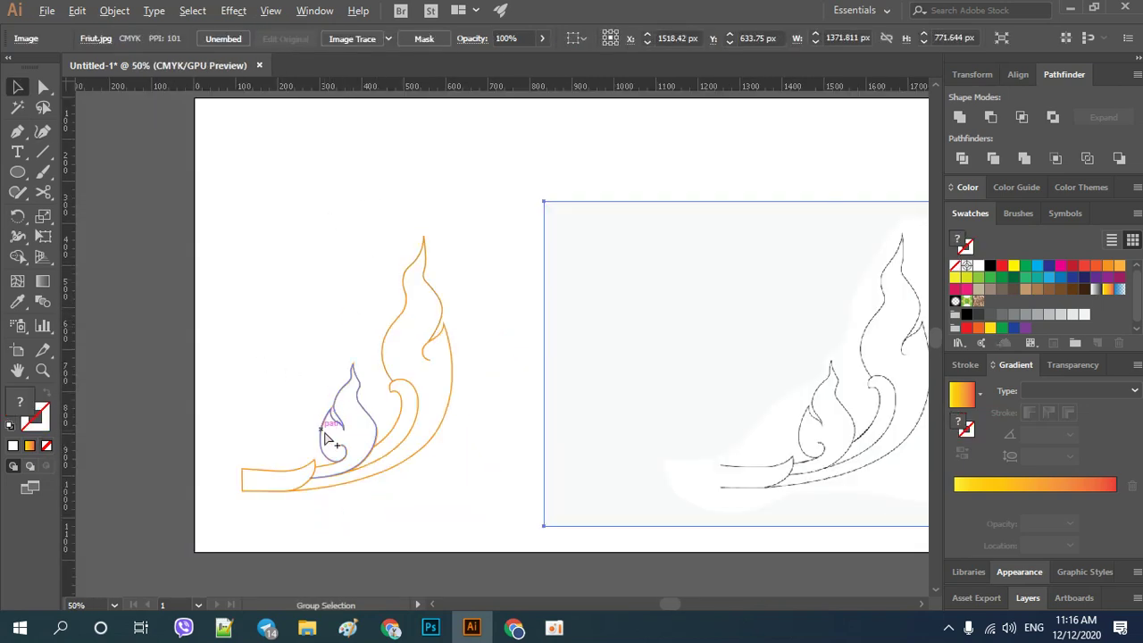
pyautogui.scroll(3, 327, 438)
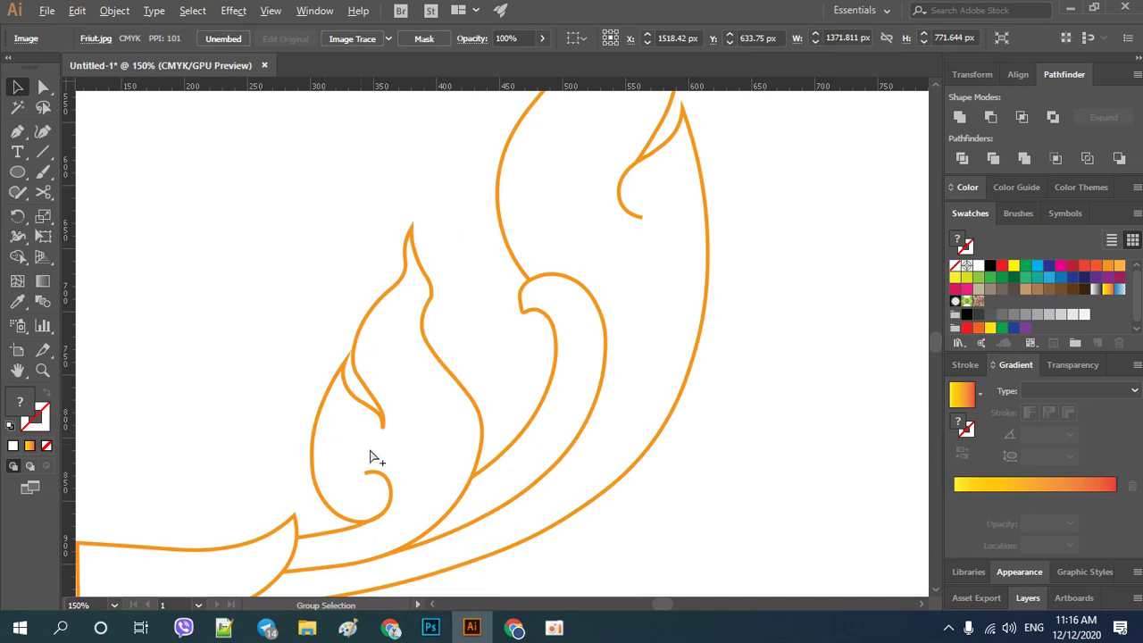
pyautogui.click(393, 489)
pyautogui.scroll(2, 380, 492)
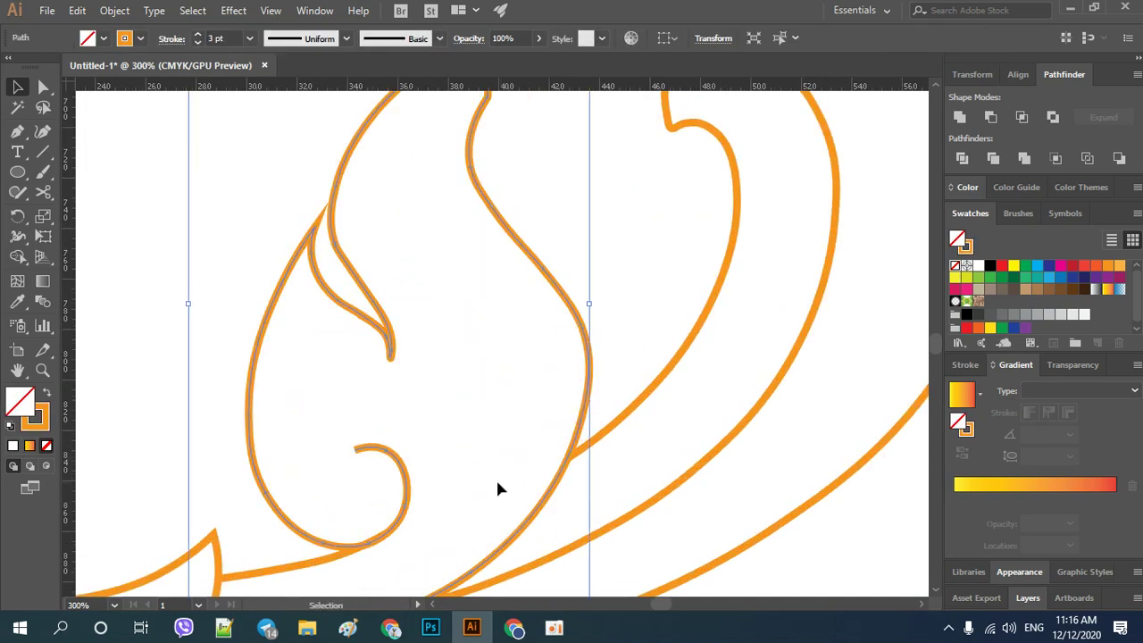
pyautogui.click(42, 132)
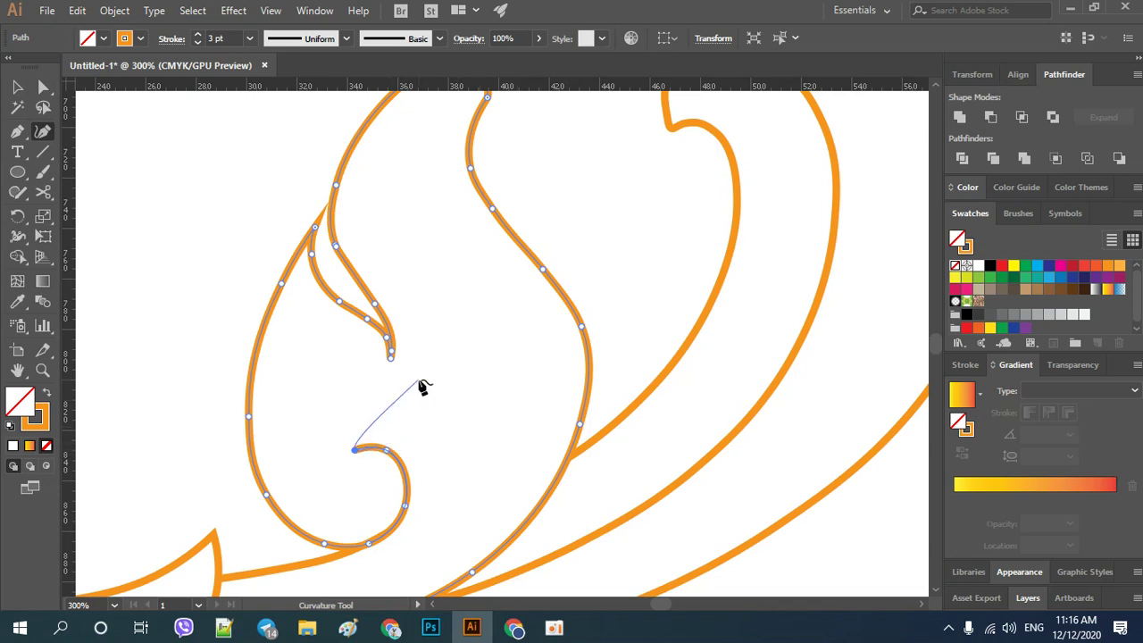
pyautogui.scroll(-1, 438, 377)
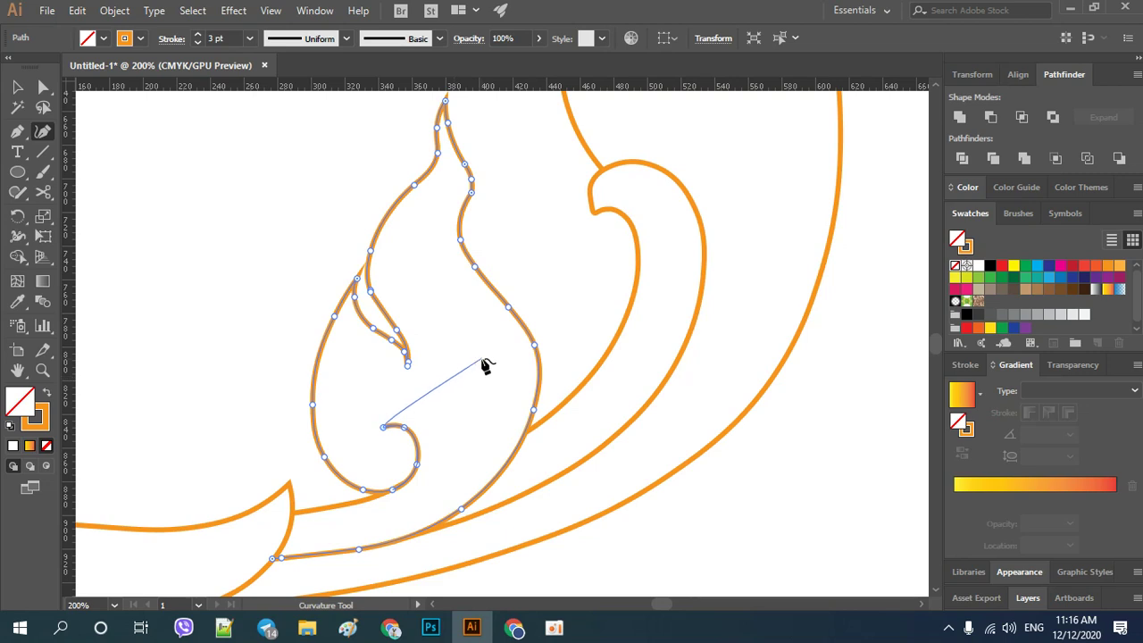
pyautogui.press('v')
pyautogui.scroll(-3, 411, 389)
pyautogui.click(637, 366)
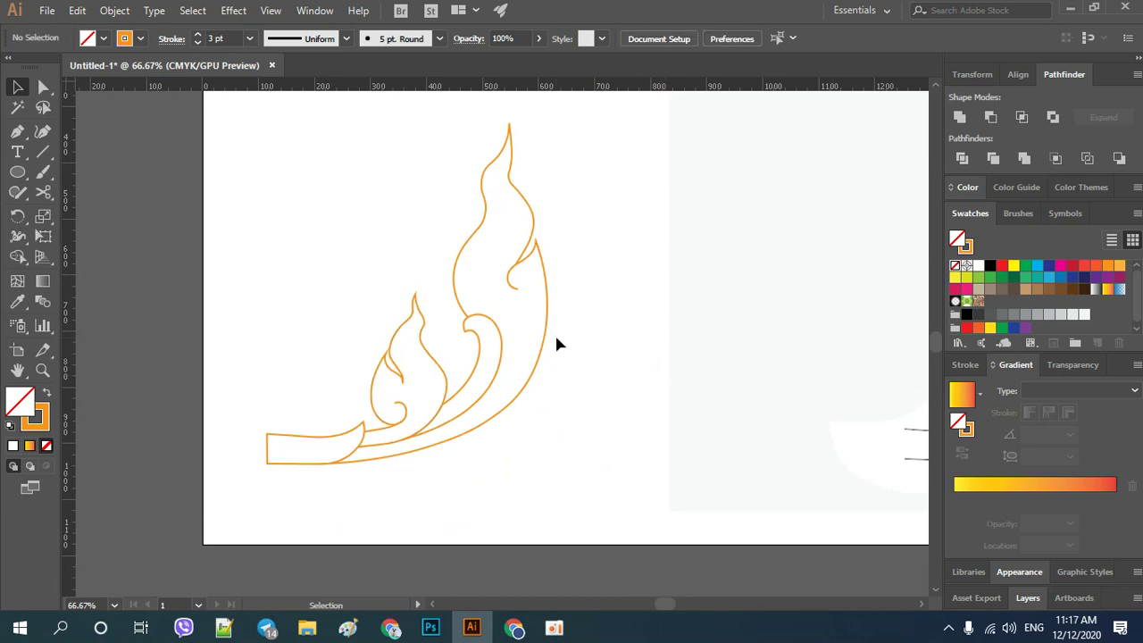
pyautogui.scroll(1, 526, 324)
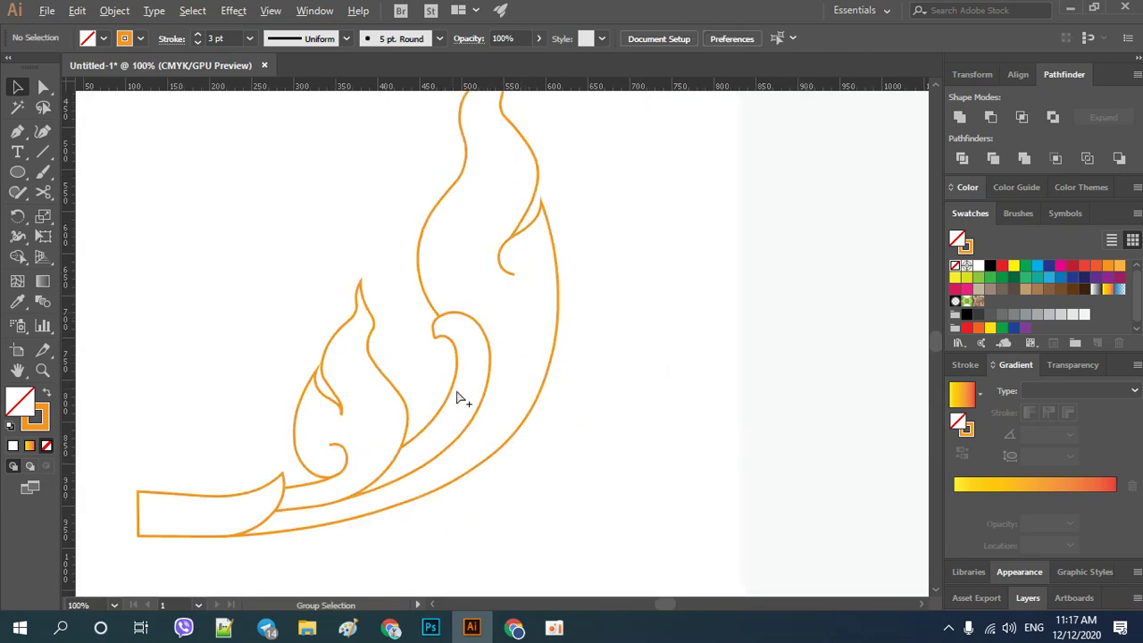
pyautogui.scroll(-1, 602, 407)
pyautogui.click(553, 628)
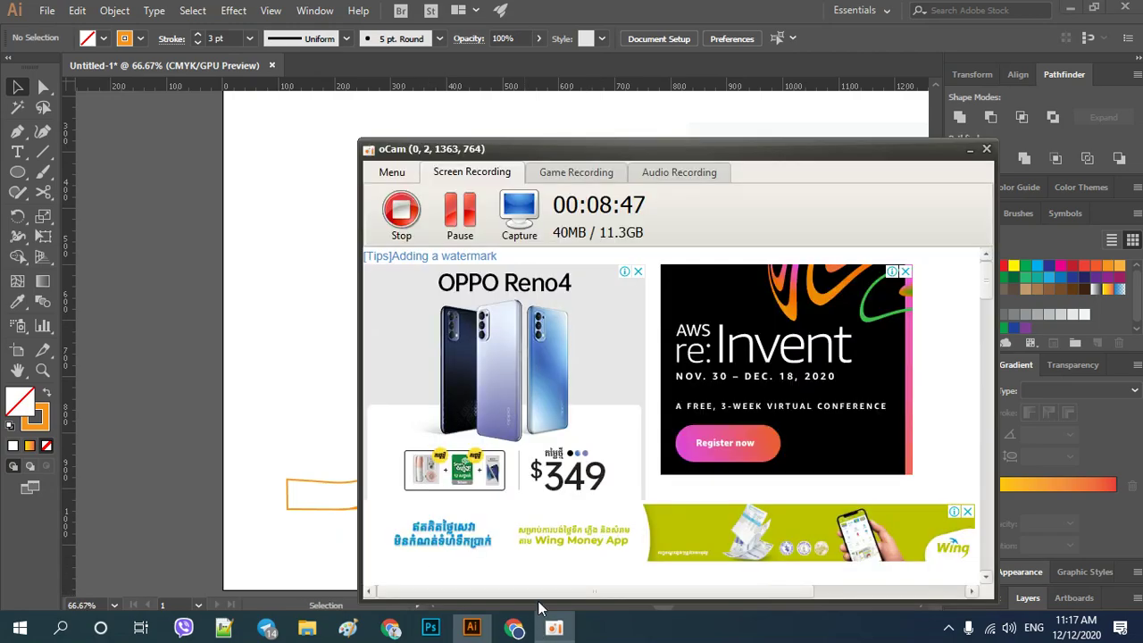